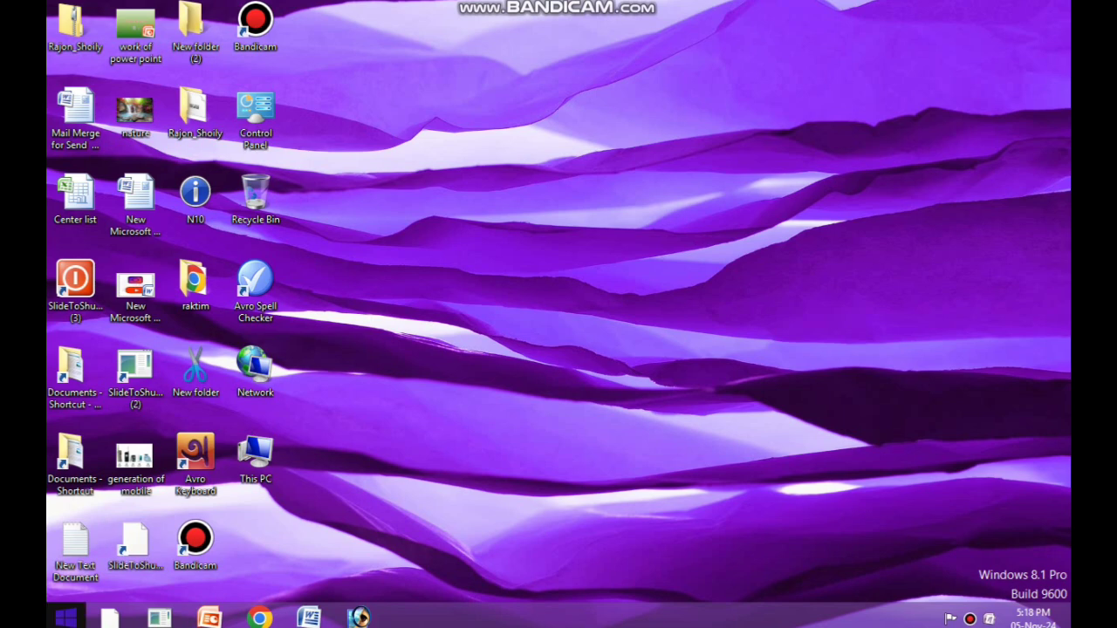
# Step: Search the system for Excel 2007, launch it with a blank workbook and maximize its window
pyautogui.click(65, 618)
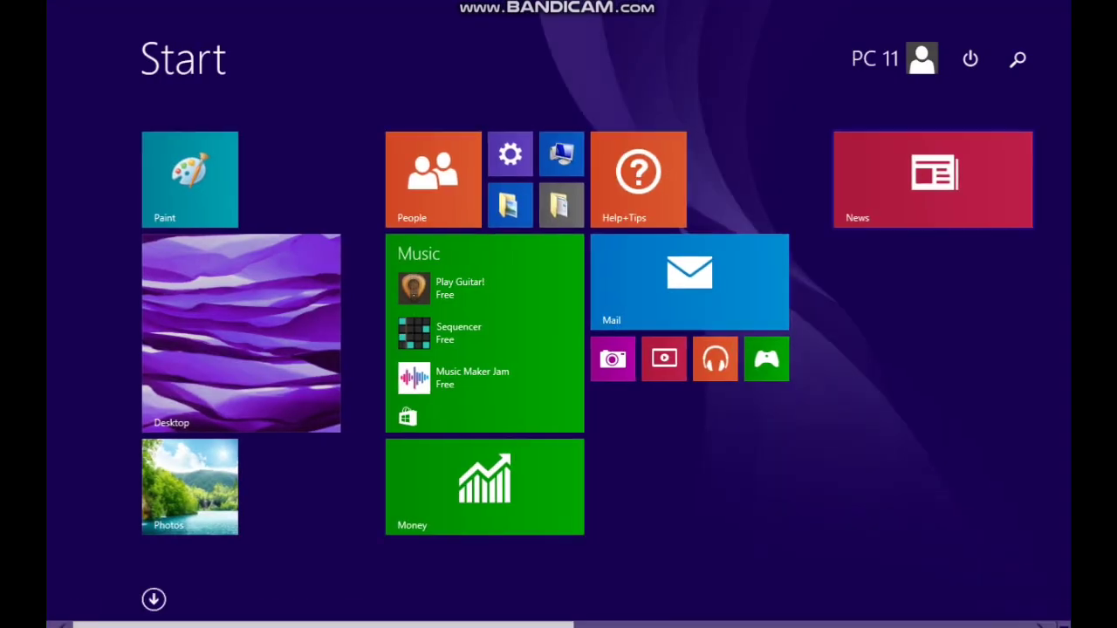
pyautogui.click(1018, 59)
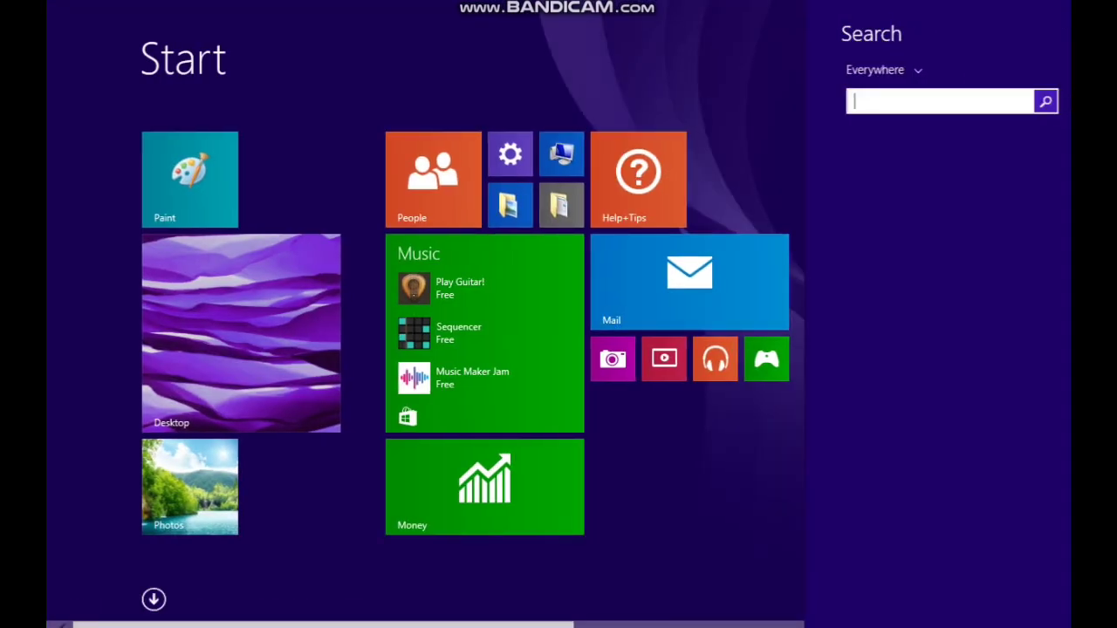
pyautogui.write('e')
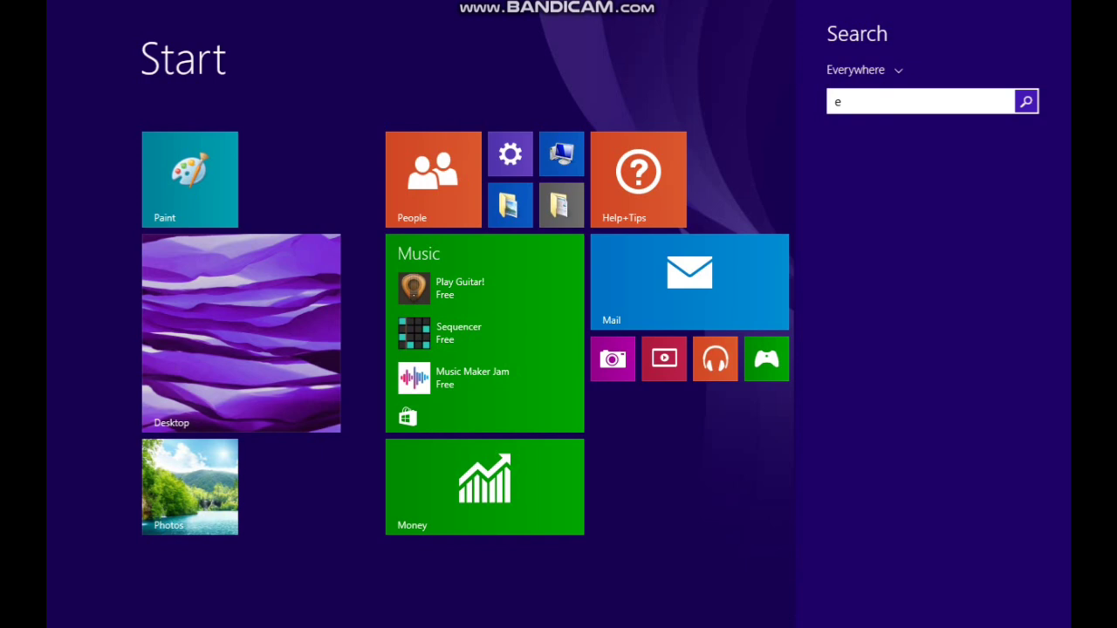
pyautogui.write('x')
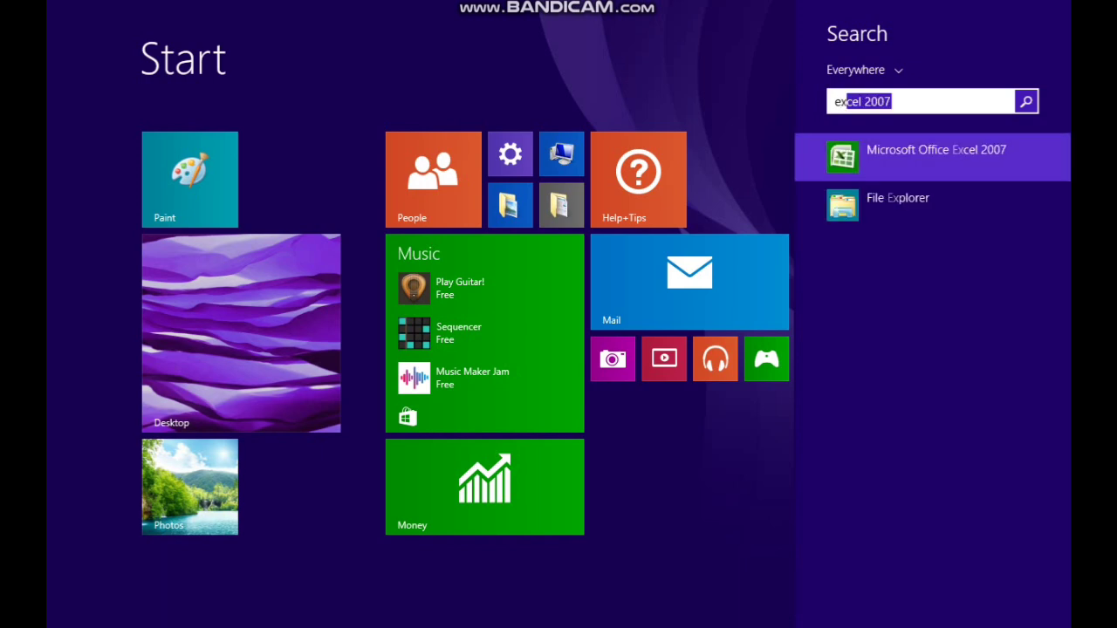
pyautogui.press('Return')
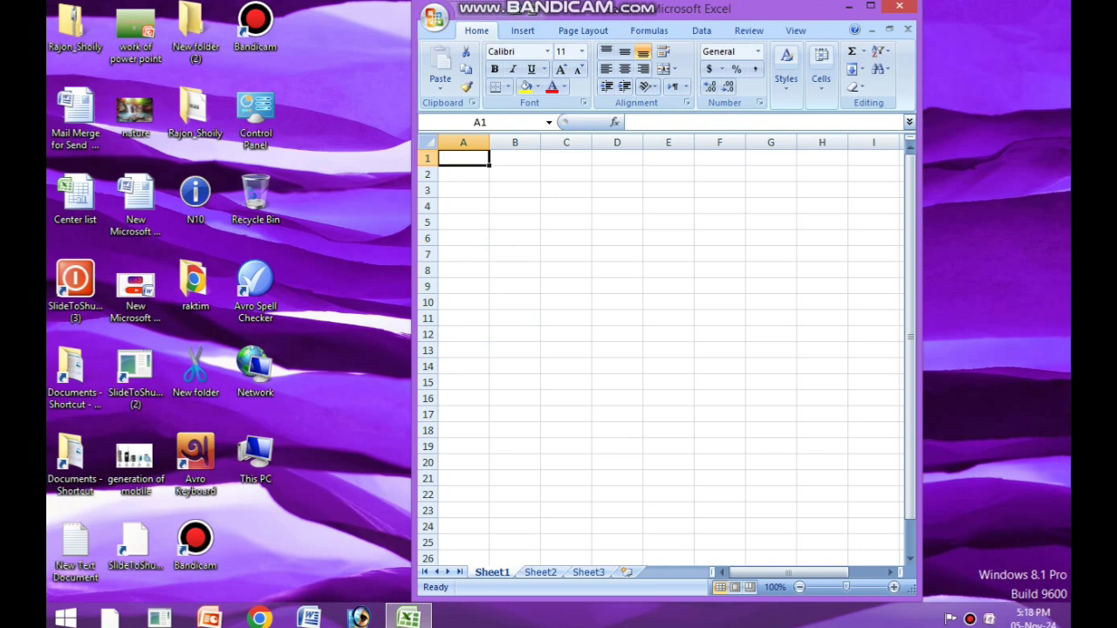
pyautogui.click(871, 6)
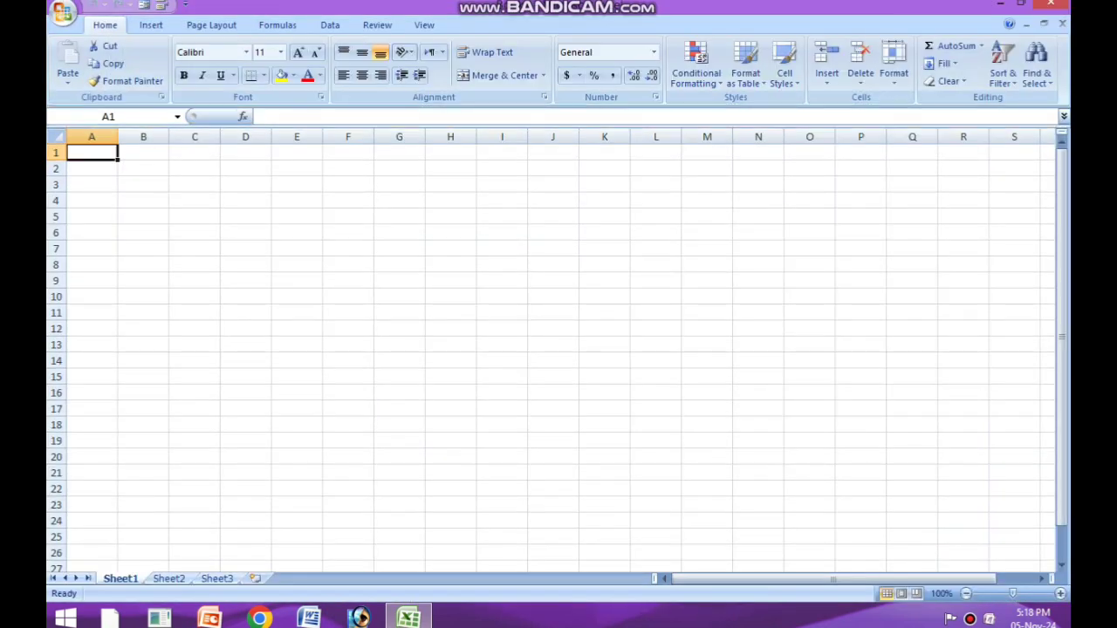
# Step: Set the font size of the entire Sheet1 to 22 and widen all of its columns evenly
pyautogui.click(349, 216)
pyautogui.click(55, 137)
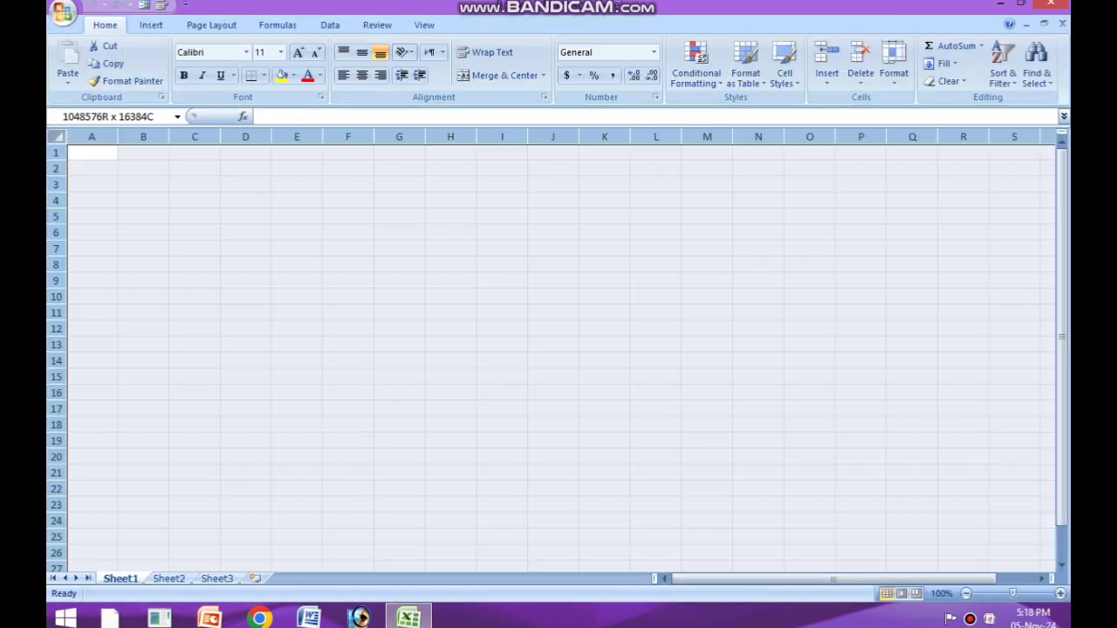
pyautogui.click(297, 52)
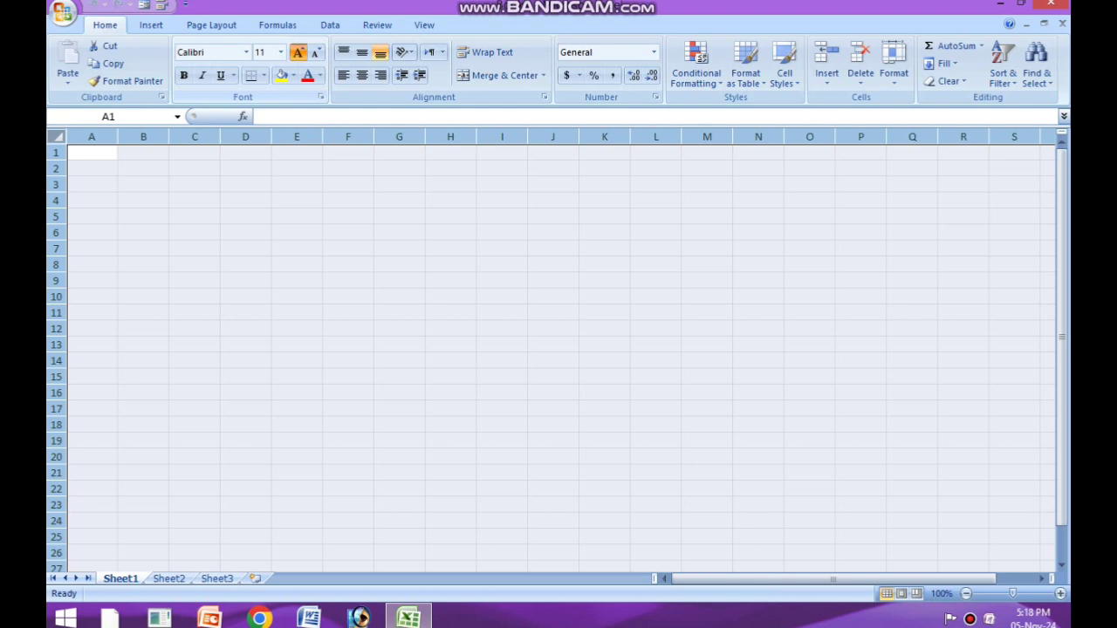
pyautogui.click(298, 52)
pyautogui.click(298, 53)
pyautogui.click(297, 53)
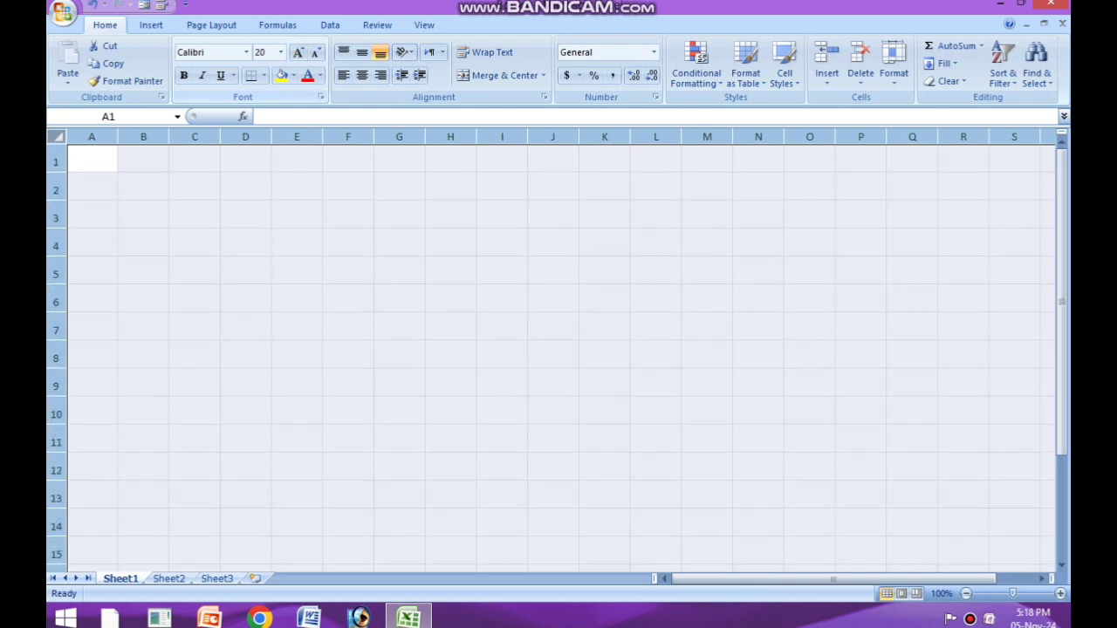
pyautogui.click(297, 53)
pyautogui.click(298, 52)
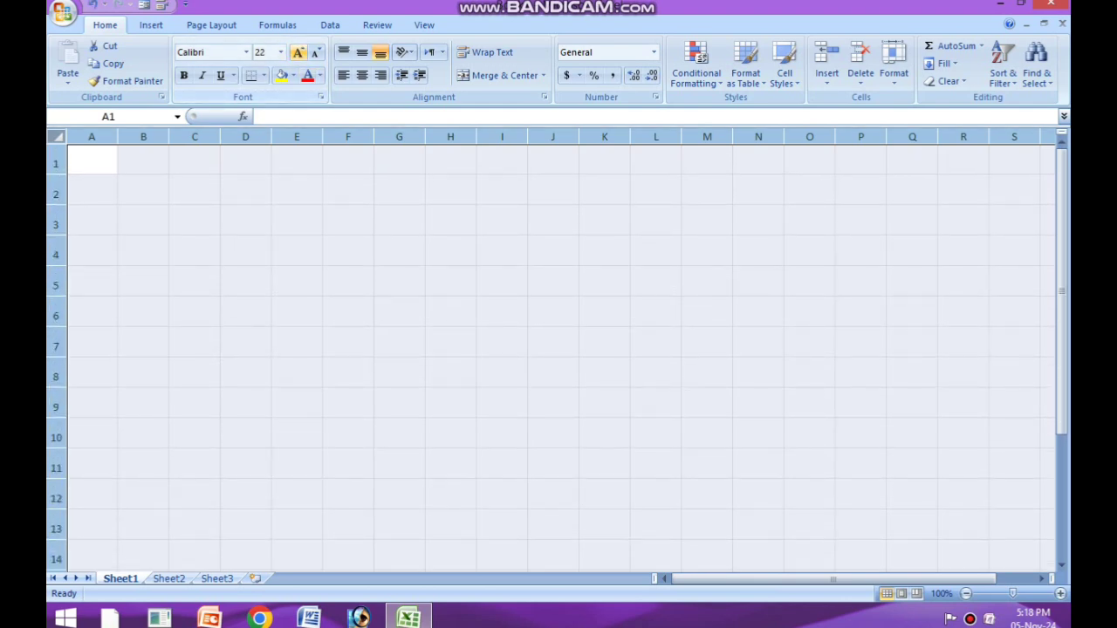
pyautogui.moveTo(169, 136); pyautogui.dragTo(195, 136)
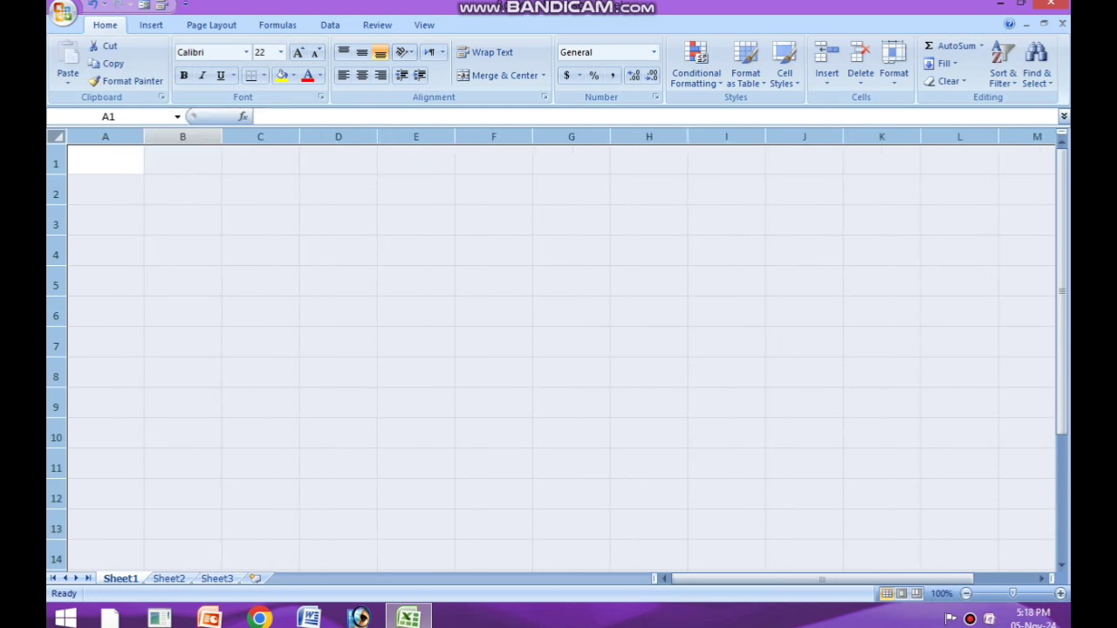
pyautogui.click(338, 221)
pyautogui.click(106, 161)
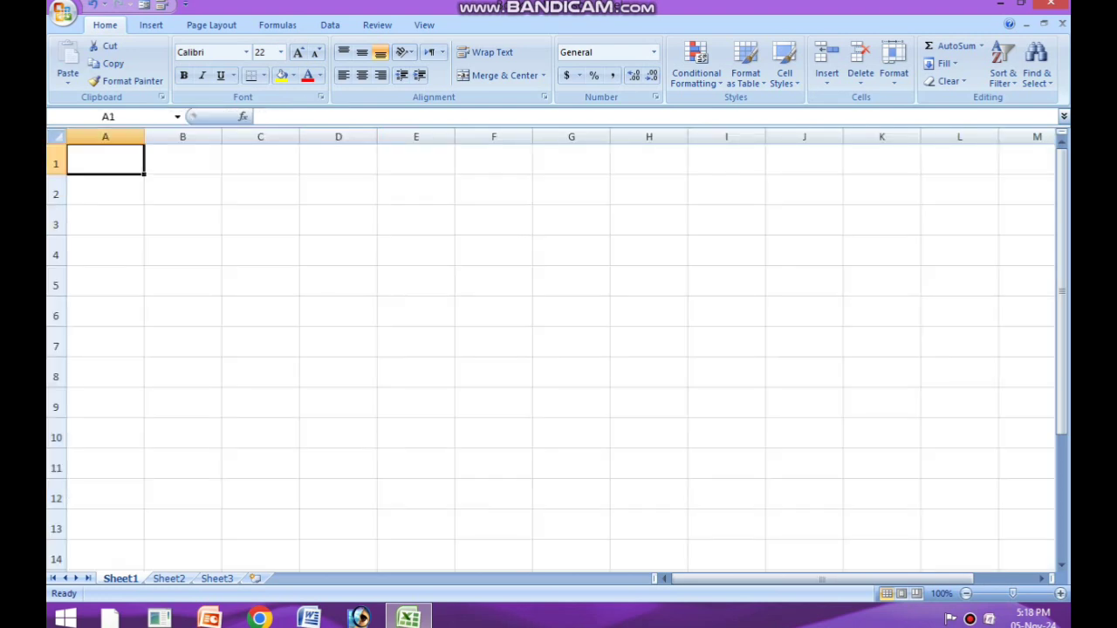
pyautogui.click(260, 191)
pyautogui.click(106, 160)
pyautogui.click(494, 282)
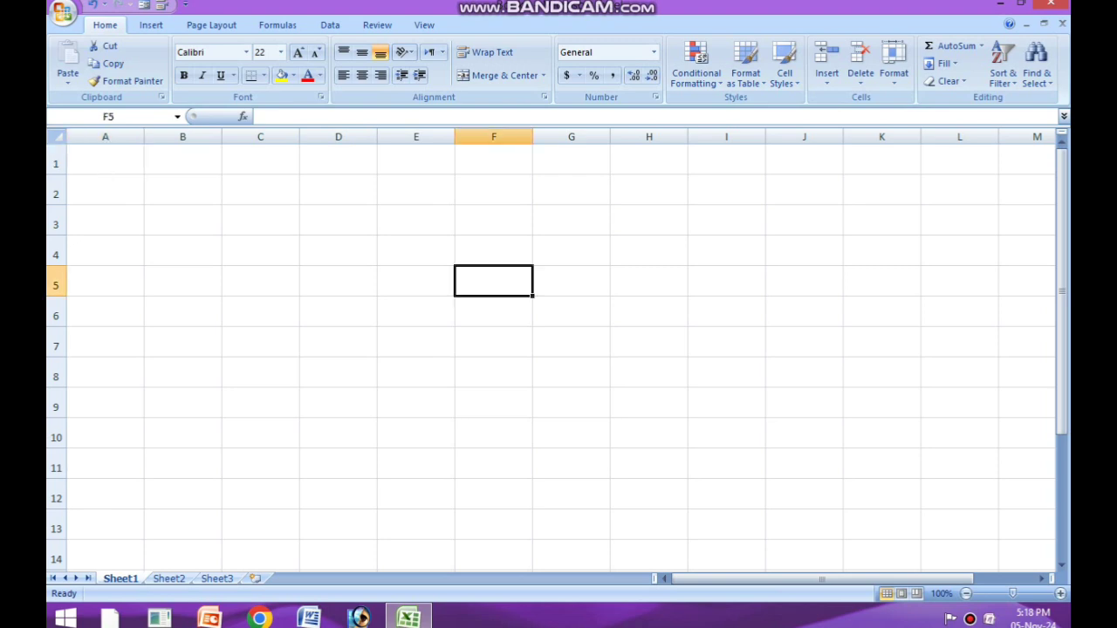
pyautogui.click(726, 312)
pyautogui.click(726, 373)
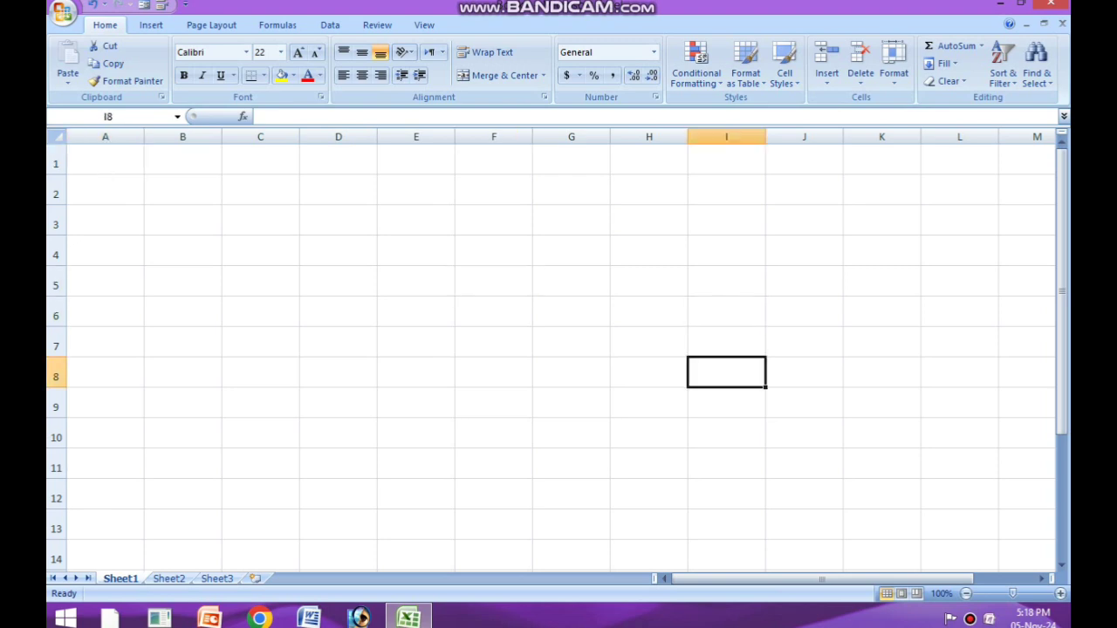
pyautogui.click(494, 311)
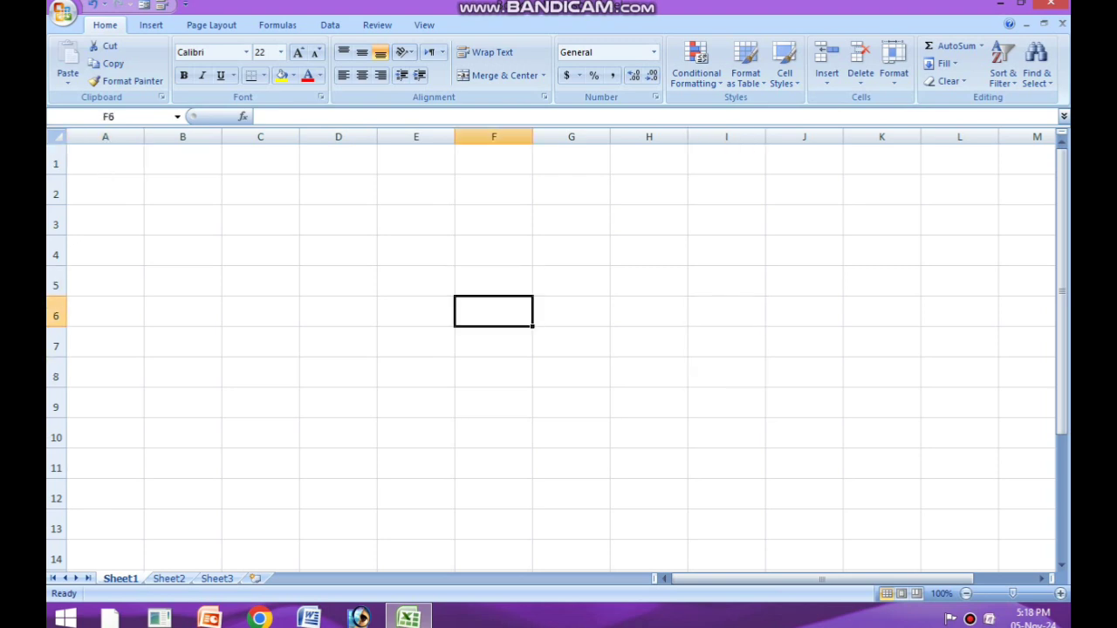
# Step: Enter the headers Sl No, Income and Tax in cells A1 to C1 and widen the Income column slightly
pyautogui.click(105, 160)
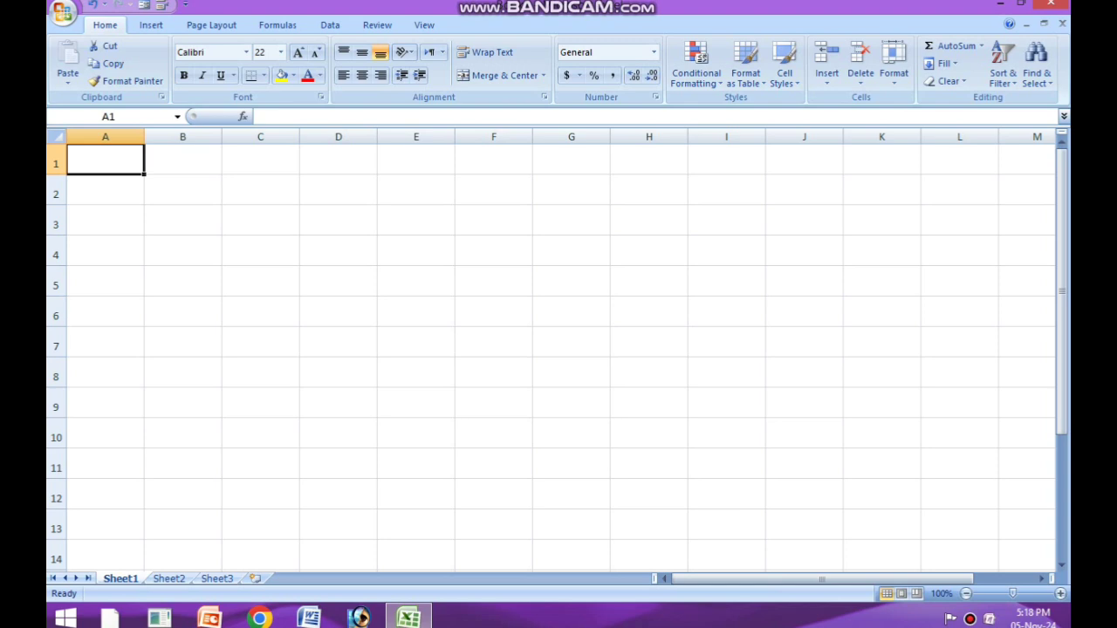
pyautogui.write('Sl')
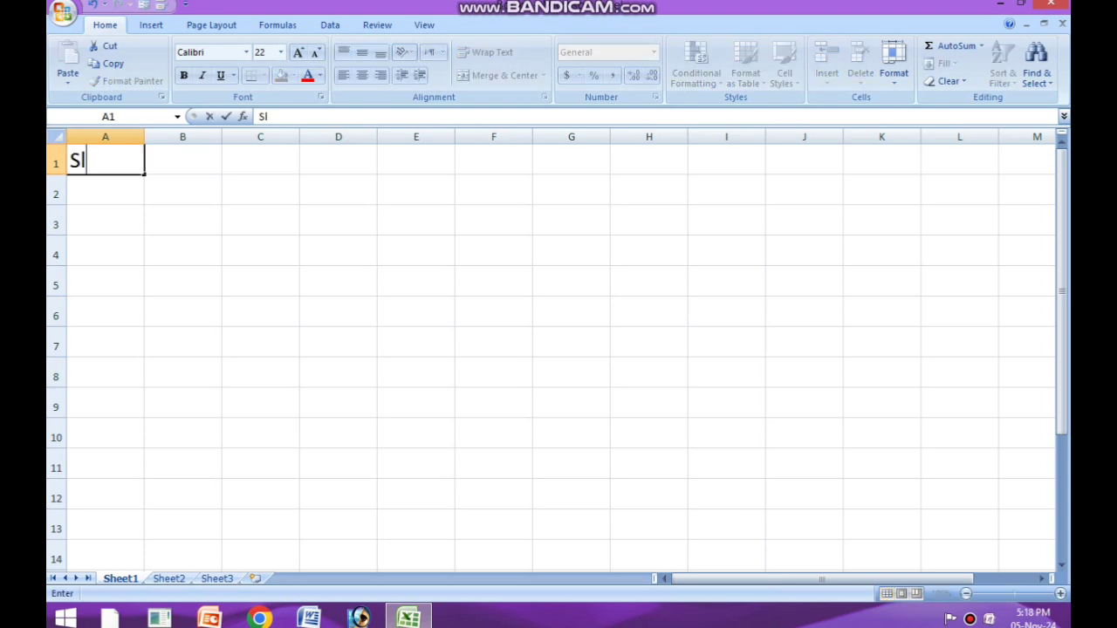
pyautogui.write(' No')
pyautogui.press('Tab')
pyautogui.write('In')
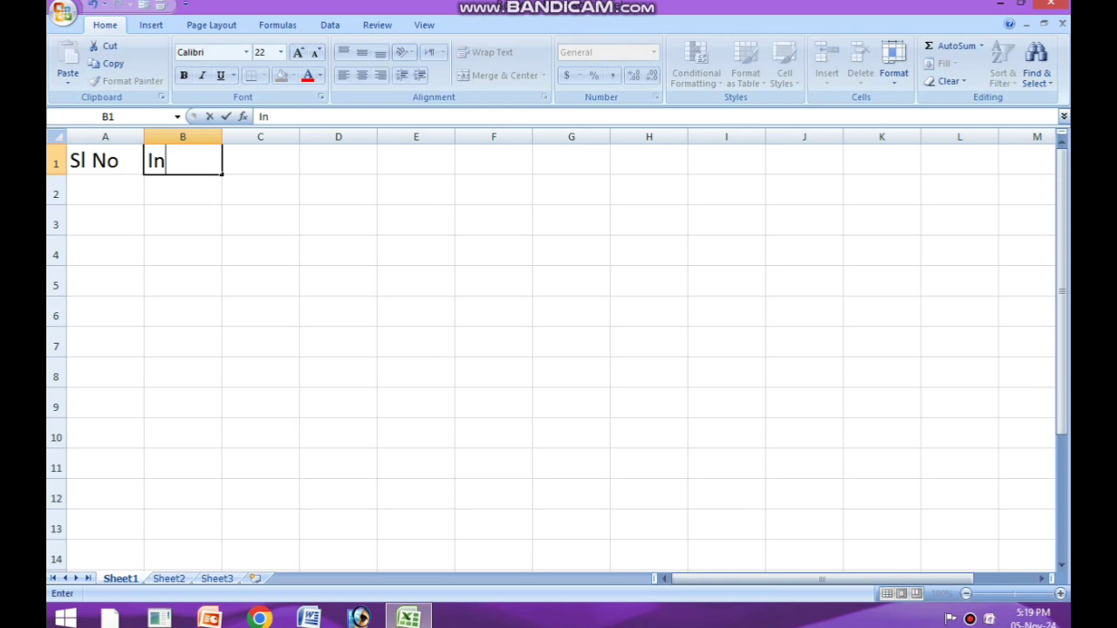
pyautogui.write('come')
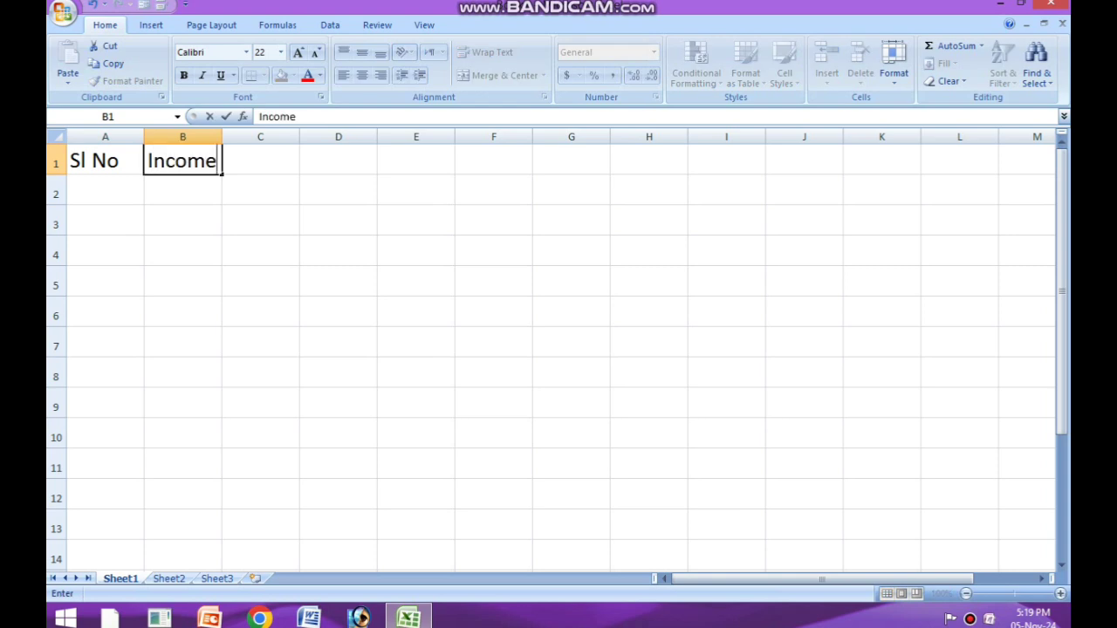
pyautogui.press('Tab')
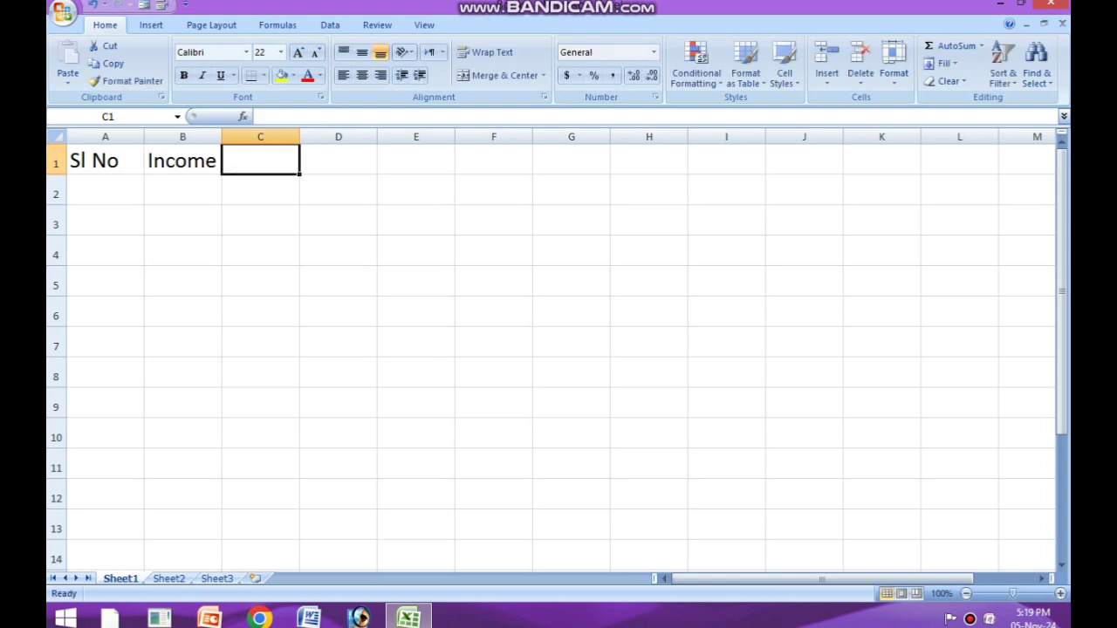
pyautogui.write('Tax')
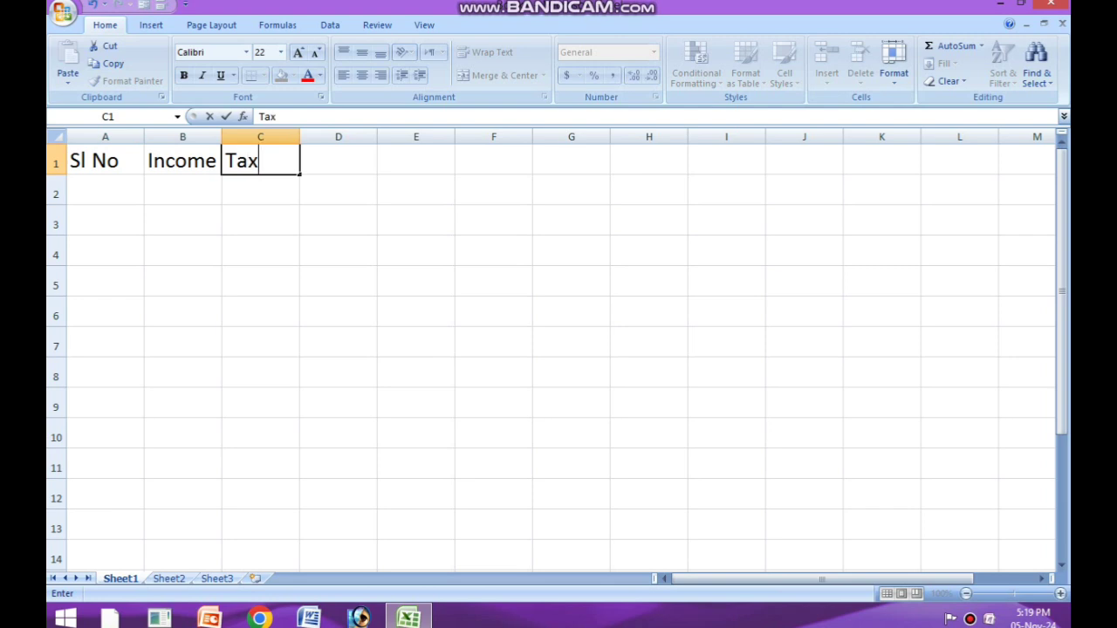
pyautogui.click(417, 220)
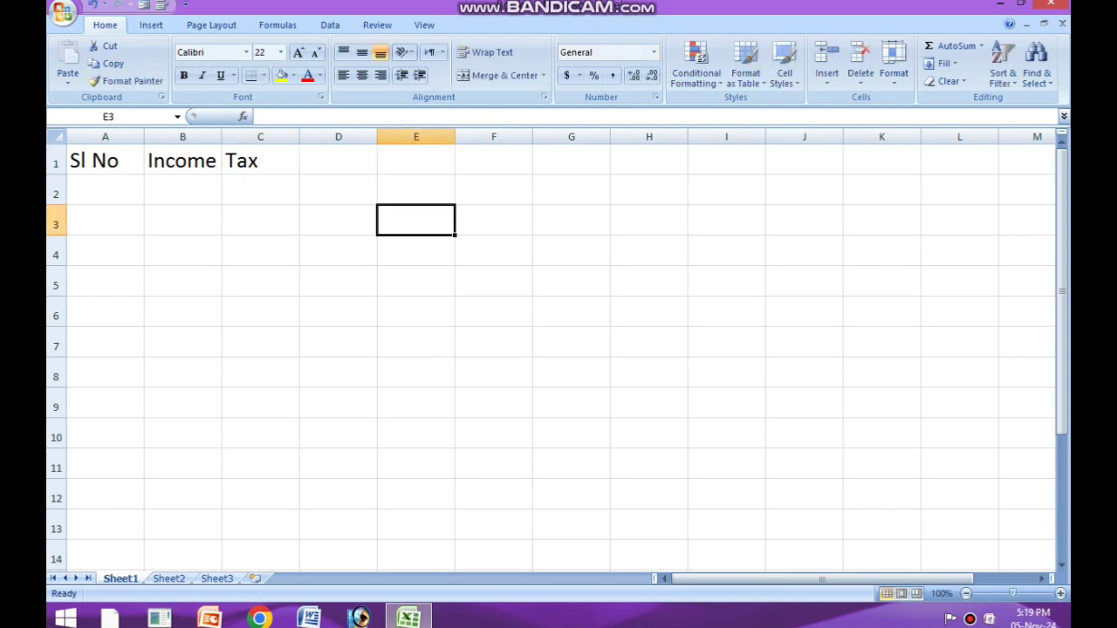
pyautogui.moveTo(221, 137); pyautogui.dragTo(238, 137)
pyautogui.click(190, 194)
pyautogui.click(56, 160)
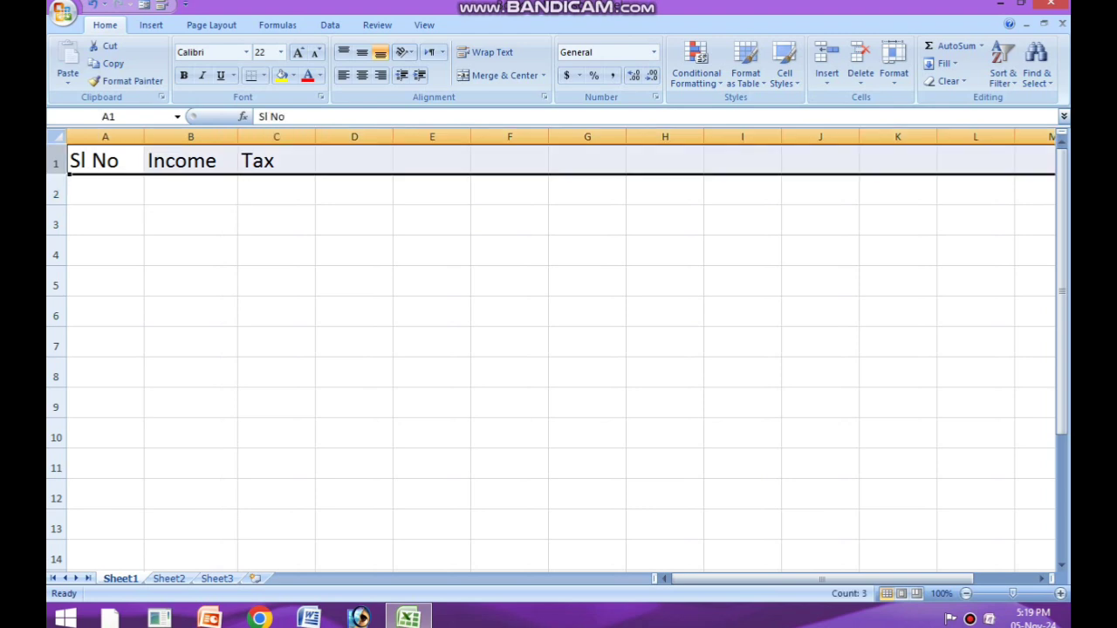
pyautogui.rightClick(56, 161)
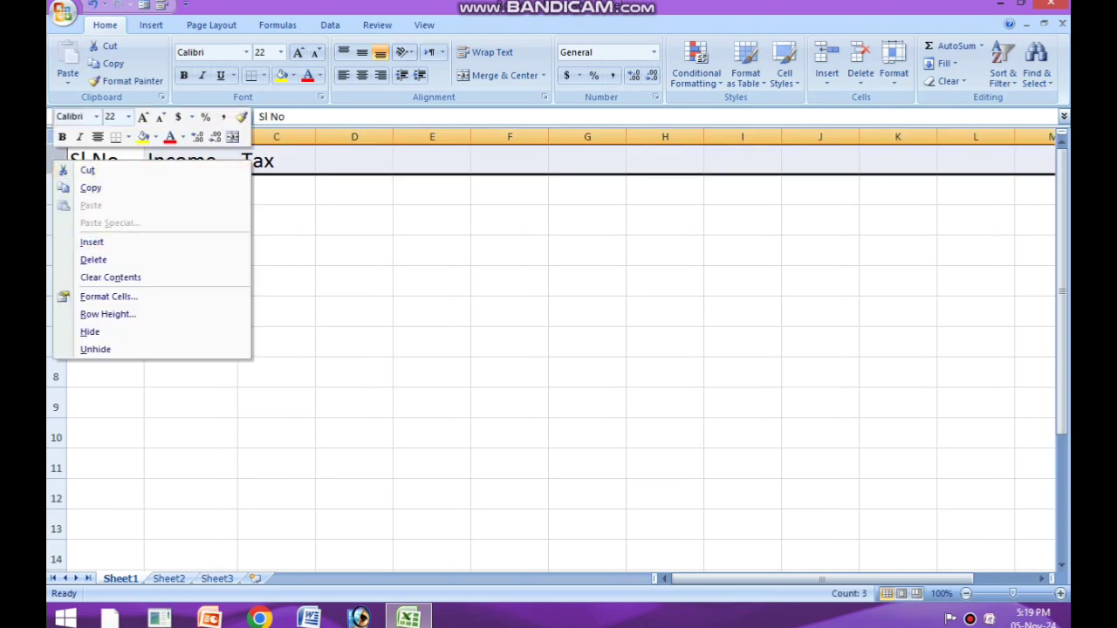
pyautogui.press('Escape')
pyautogui.click(190, 190)
pyautogui.click(106, 190)
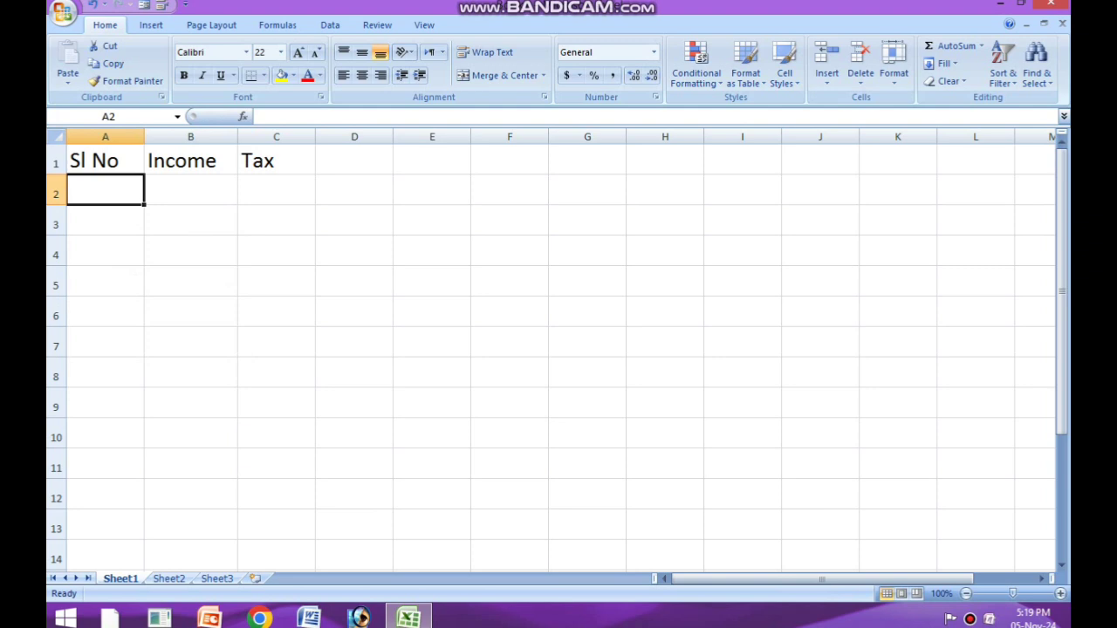
# Step: Insert a new column before the Income column and give it the header Name in cell B1
pyautogui.click(191, 137)
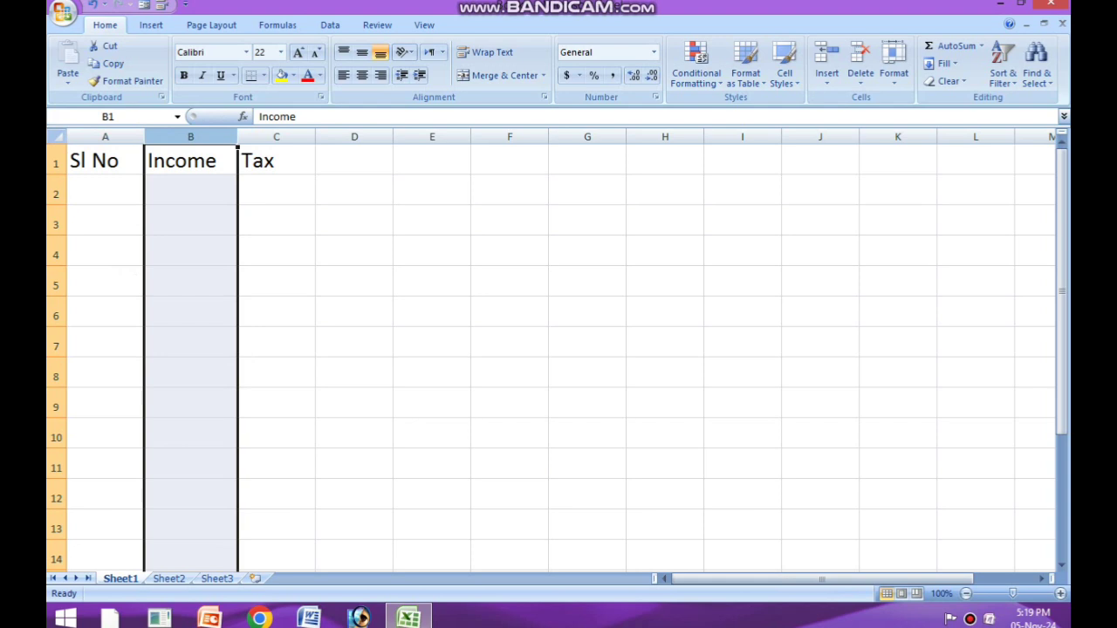
pyautogui.rightClick(181, 139)
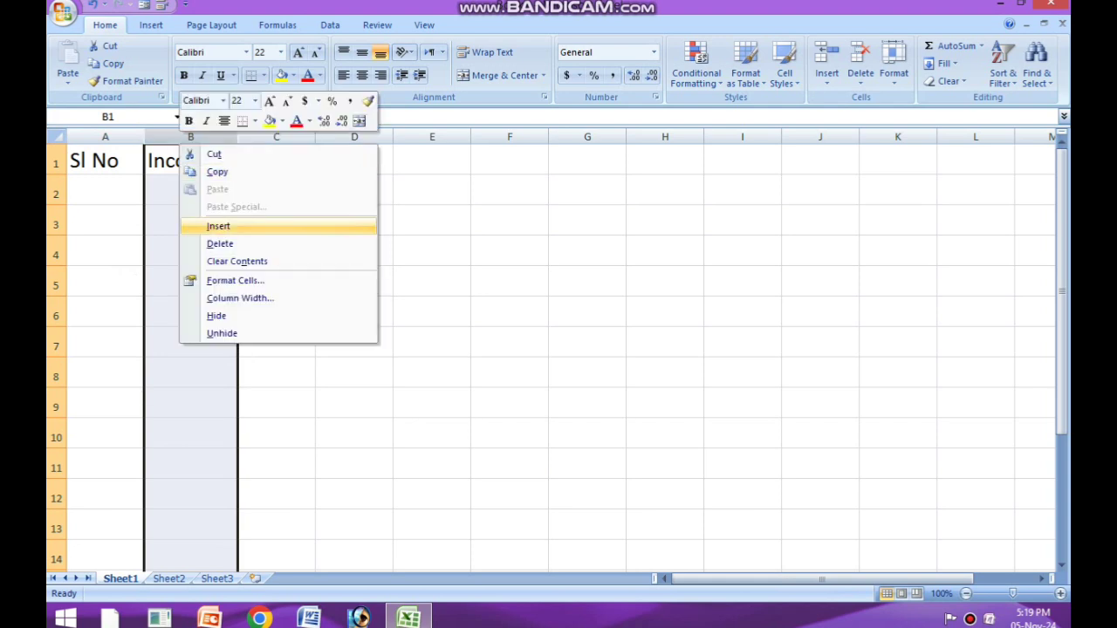
pyautogui.click(218, 226)
pyautogui.click(183, 161)
pyautogui.click(269, 220)
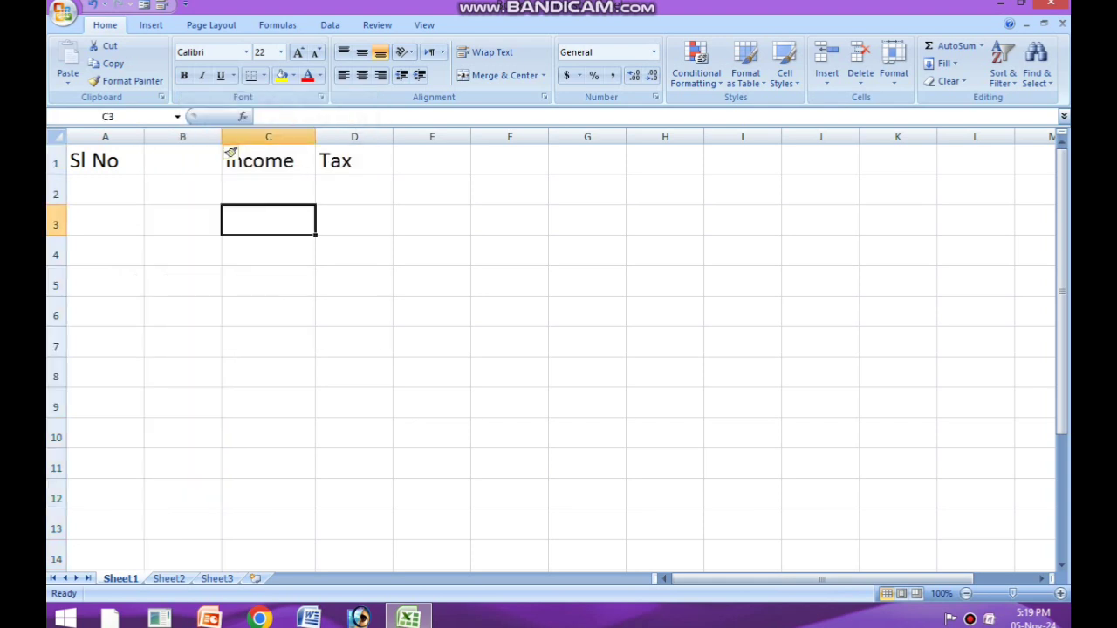
pyautogui.press('Left')
pyautogui.click(182, 161)
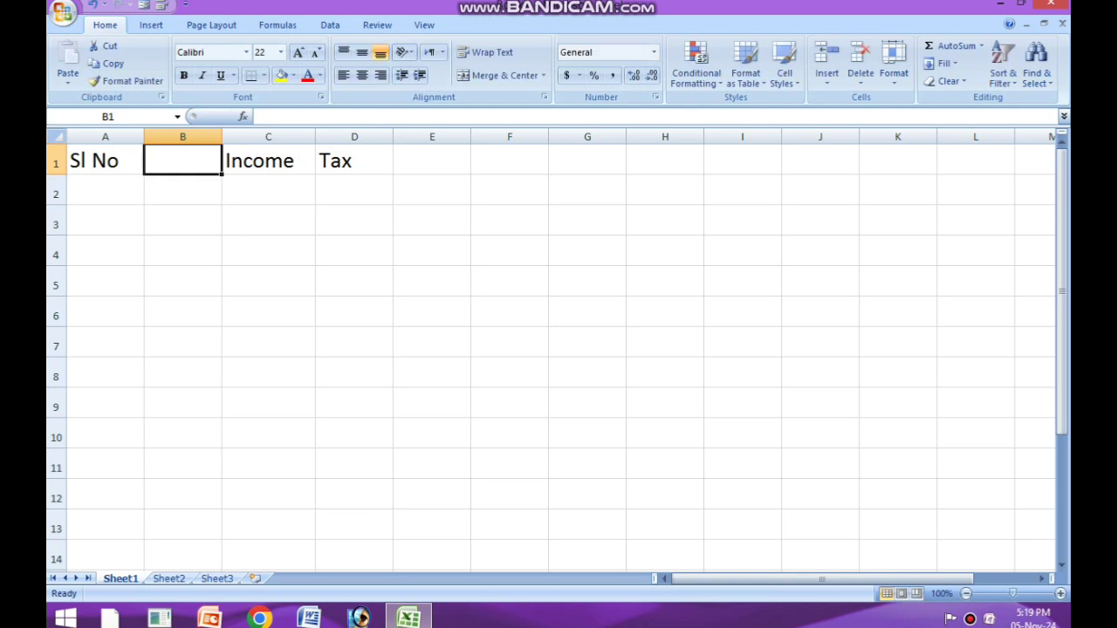
pyautogui.write('Name')
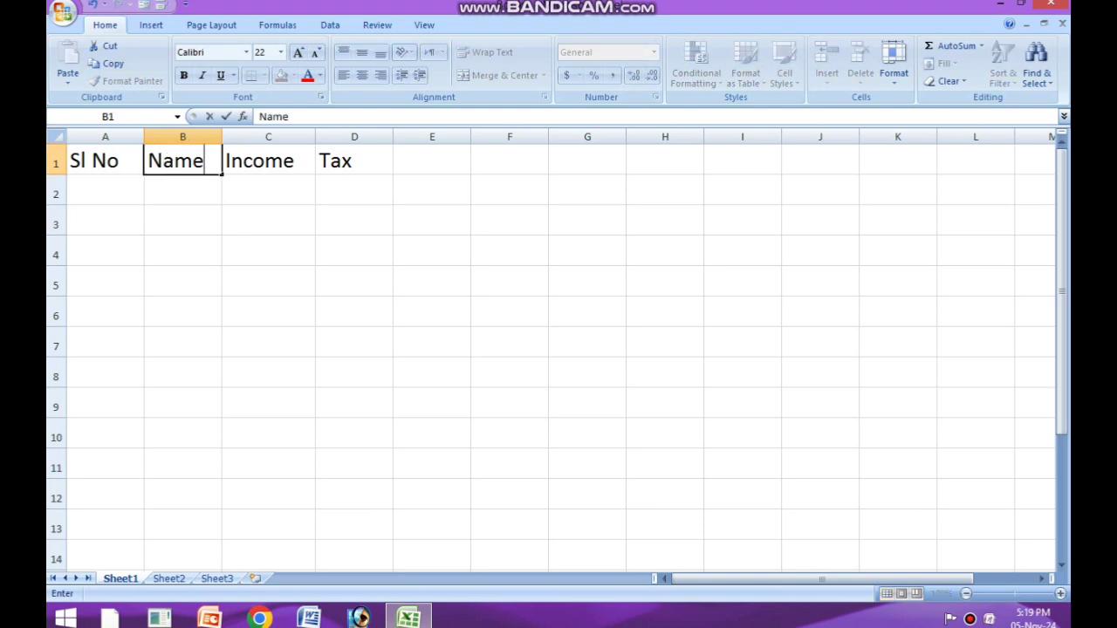
pyautogui.click(182, 343)
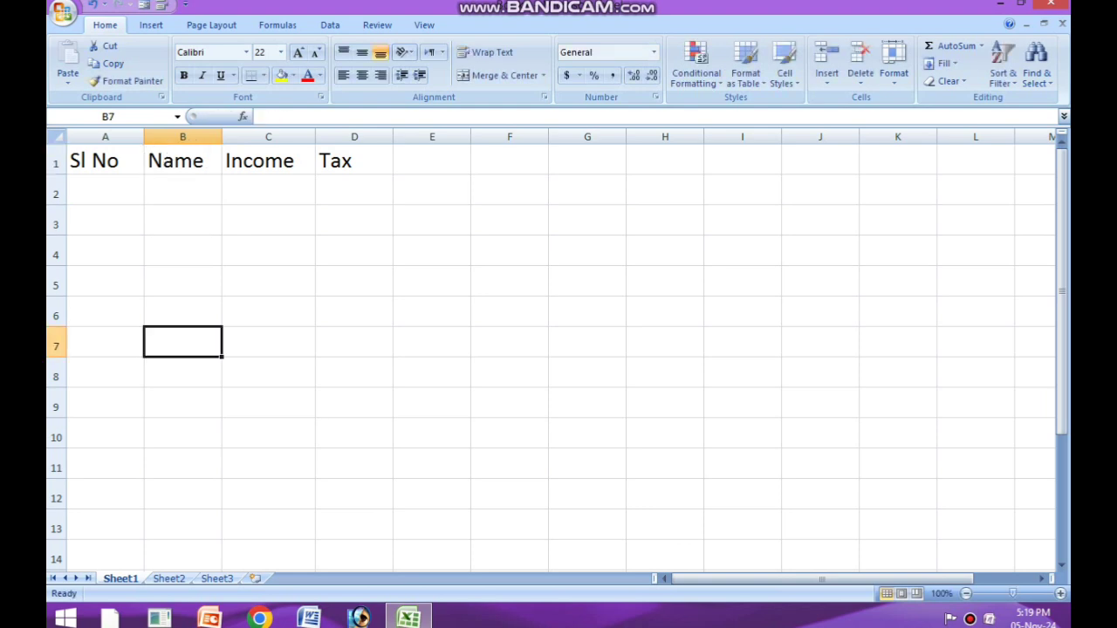
pyautogui.click(105, 161)
pyautogui.click(182, 161)
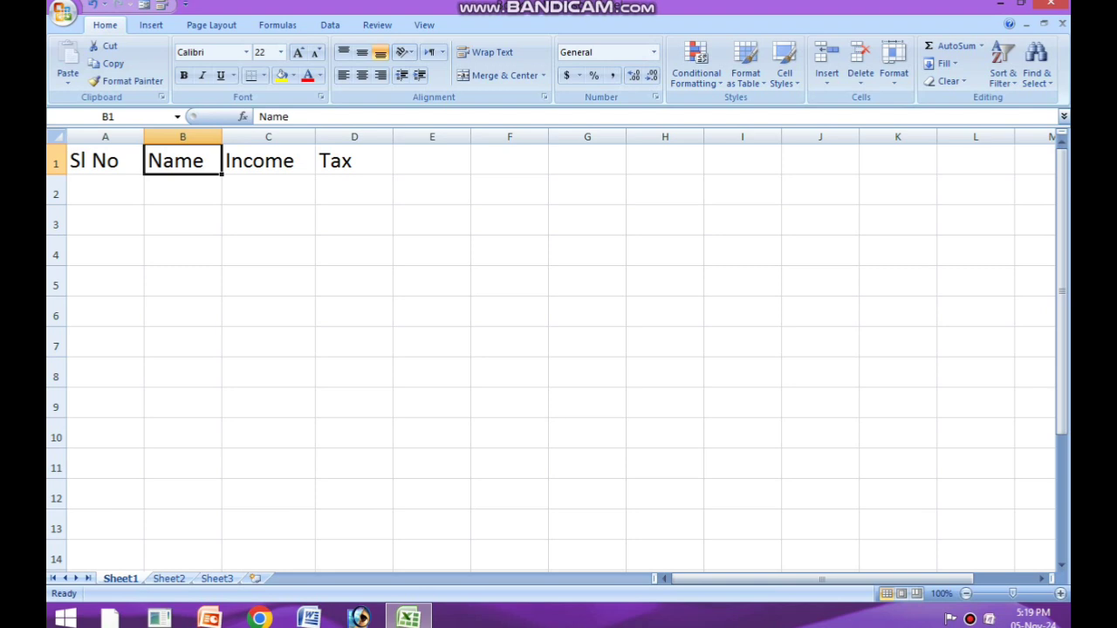
pyautogui.click(268, 161)
pyautogui.click(354, 160)
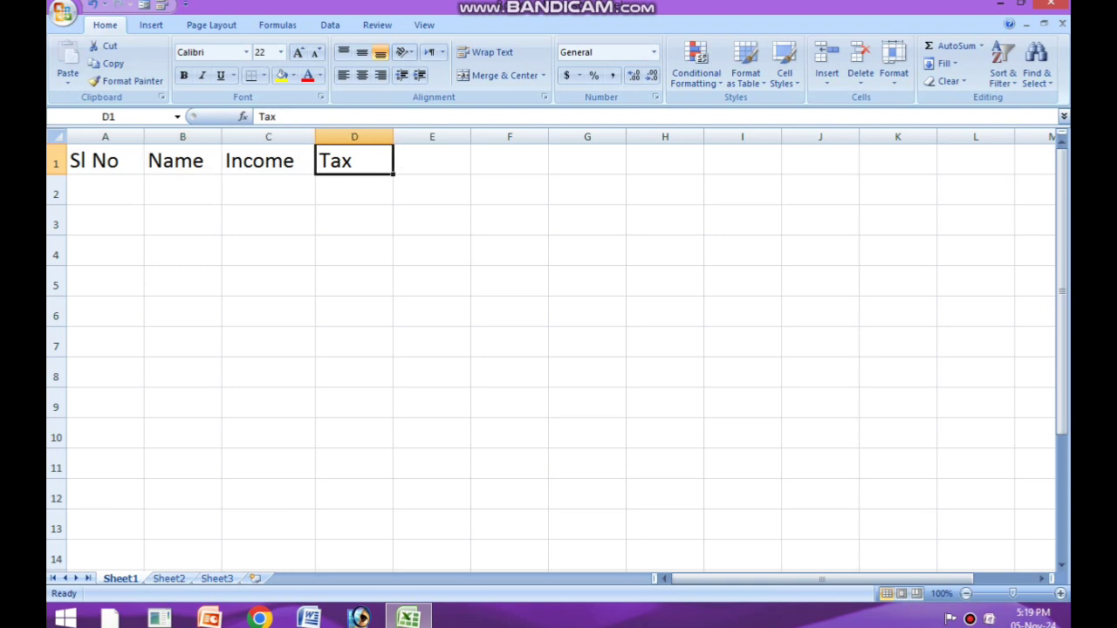
# Step: Enter 1 and 2 in cells A2 and A3 and fill the serial number series down to 13 in cell A14
pyautogui.click(105, 190)
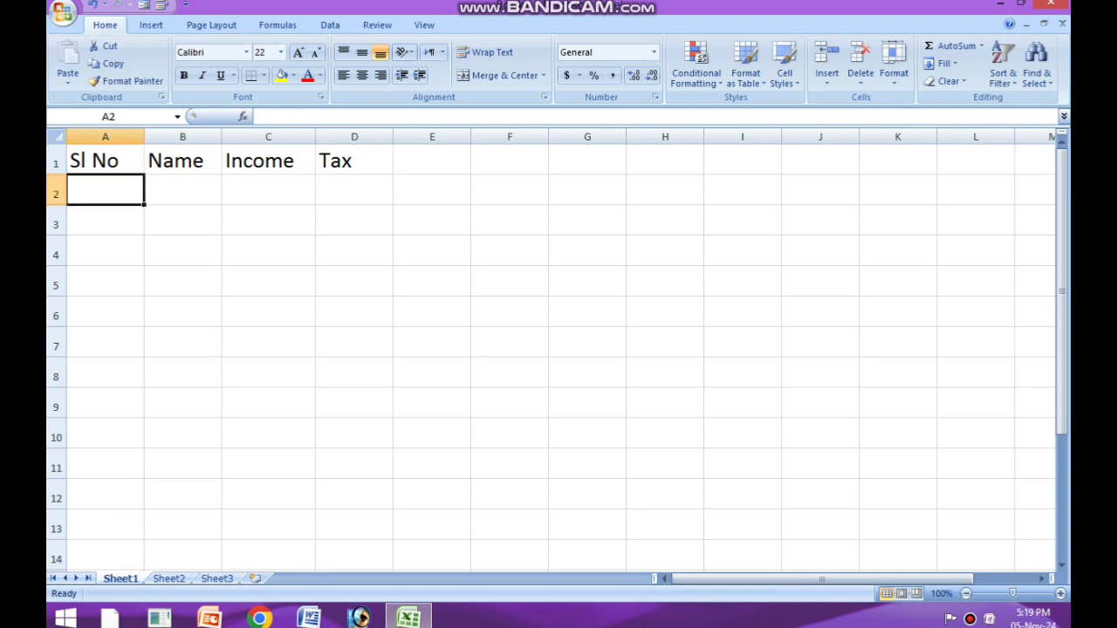
pyautogui.write('1')
pyautogui.press('Return')
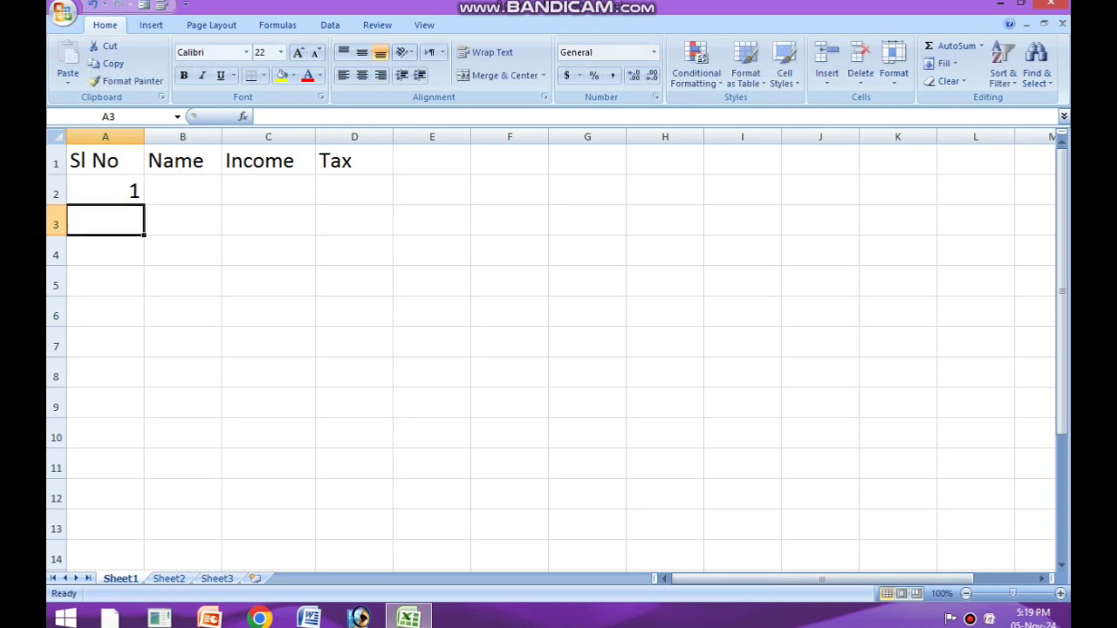
pyautogui.write('2')
pyautogui.click(268, 281)
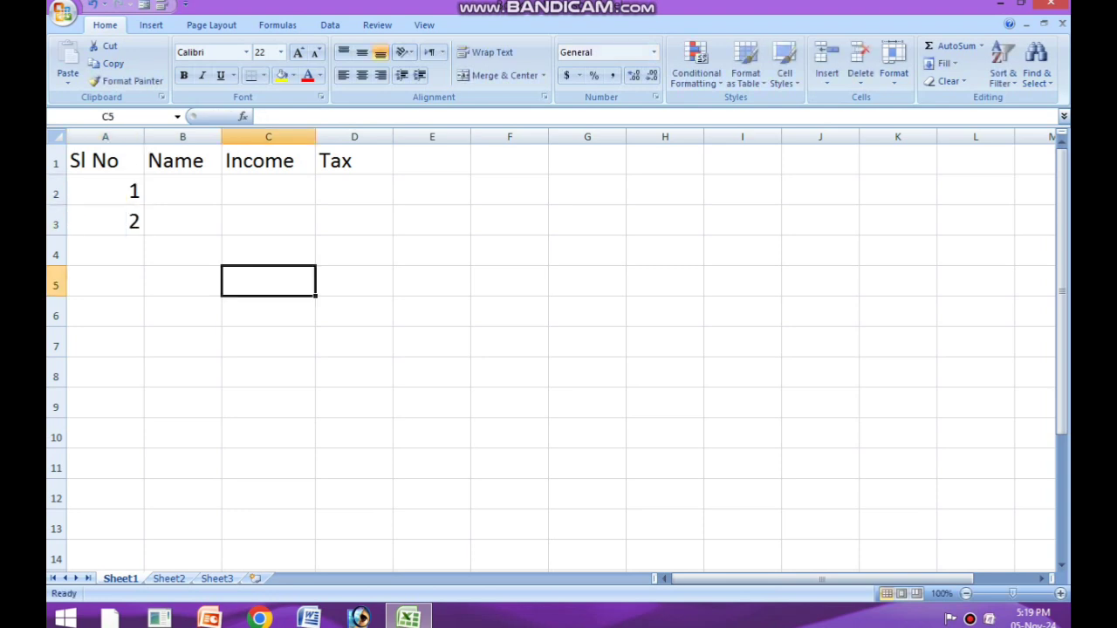
pyautogui.moveTo(104, 190); pyautogui.dragTo(145, 560)
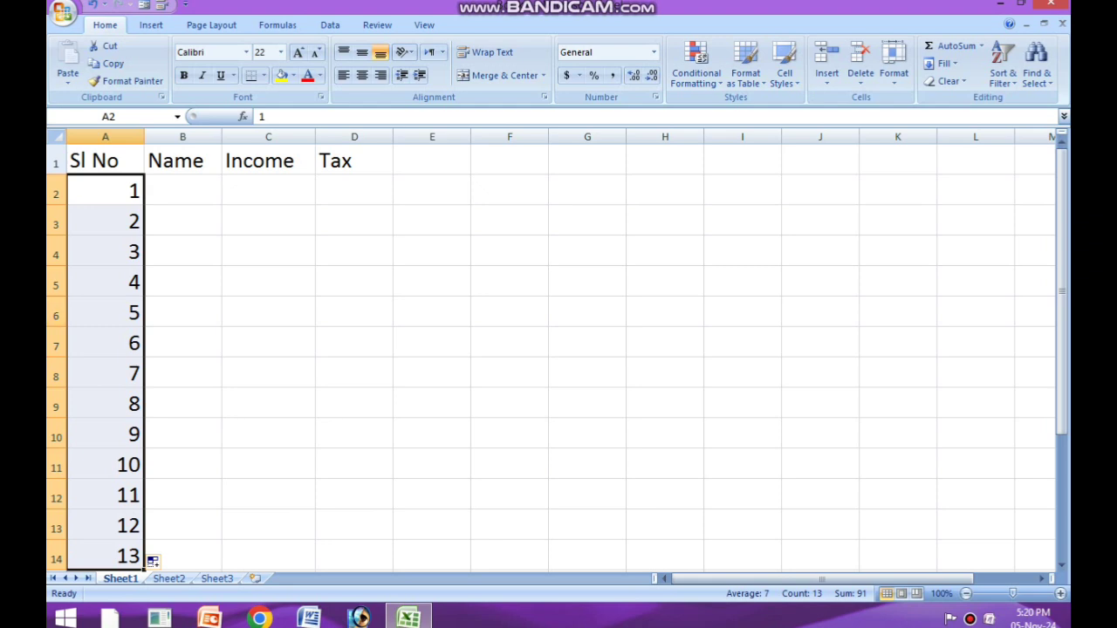
pyautogui.click(268, 282)
# Step: Enter the first three persons' names in cells B2 to B4 of the Name column
pyautogui.click(182, 191)
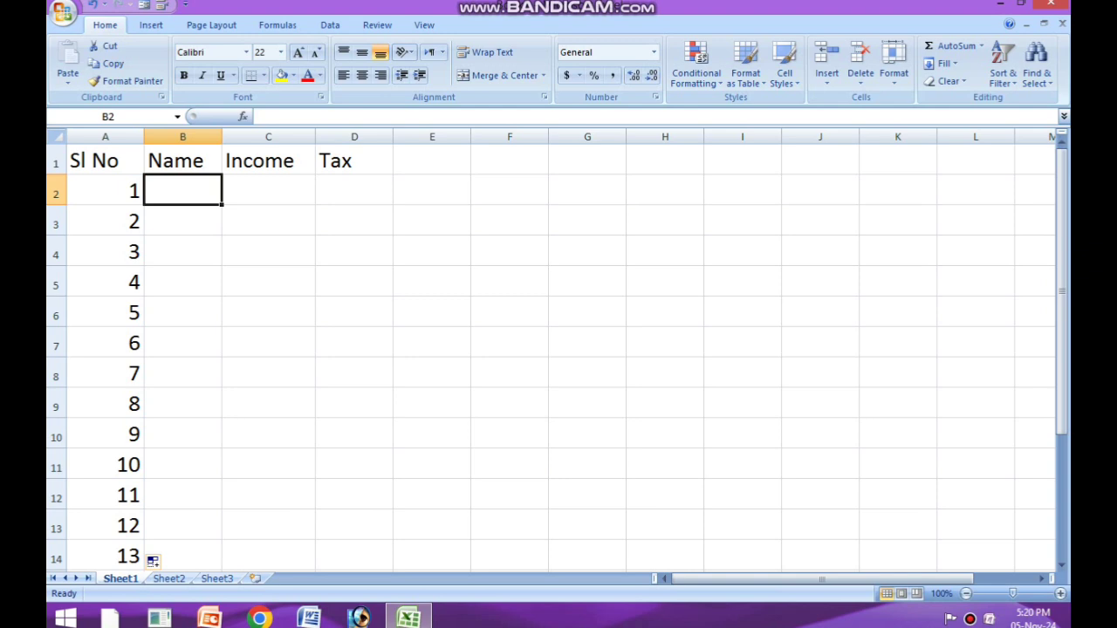
pyautogui.write('Kin')
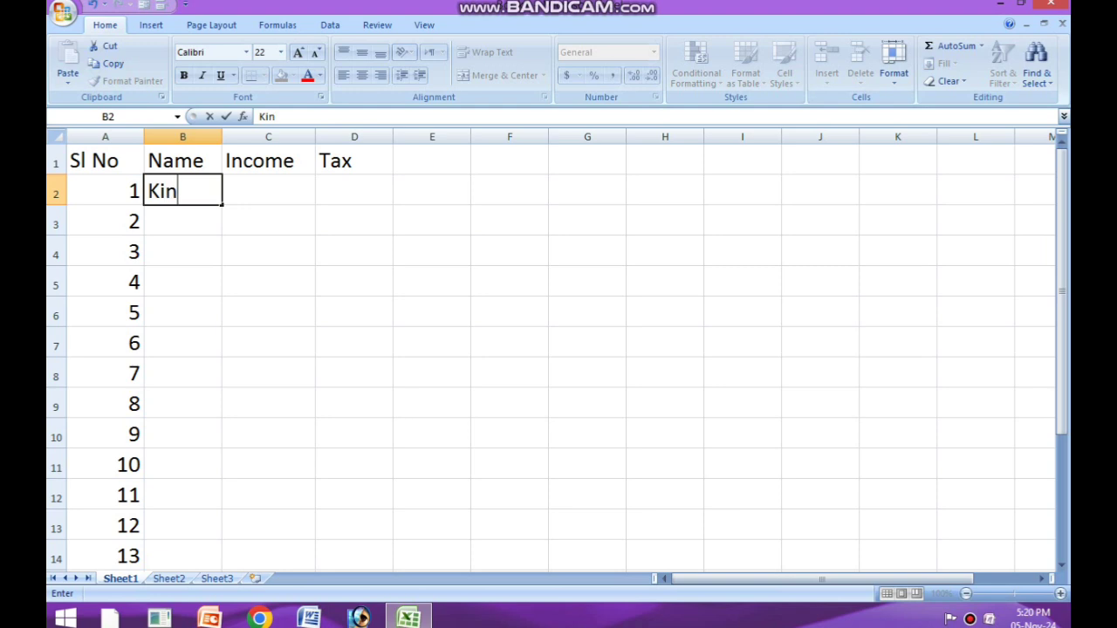
pyautogui.write('suk')
pyautogui.press('Return')
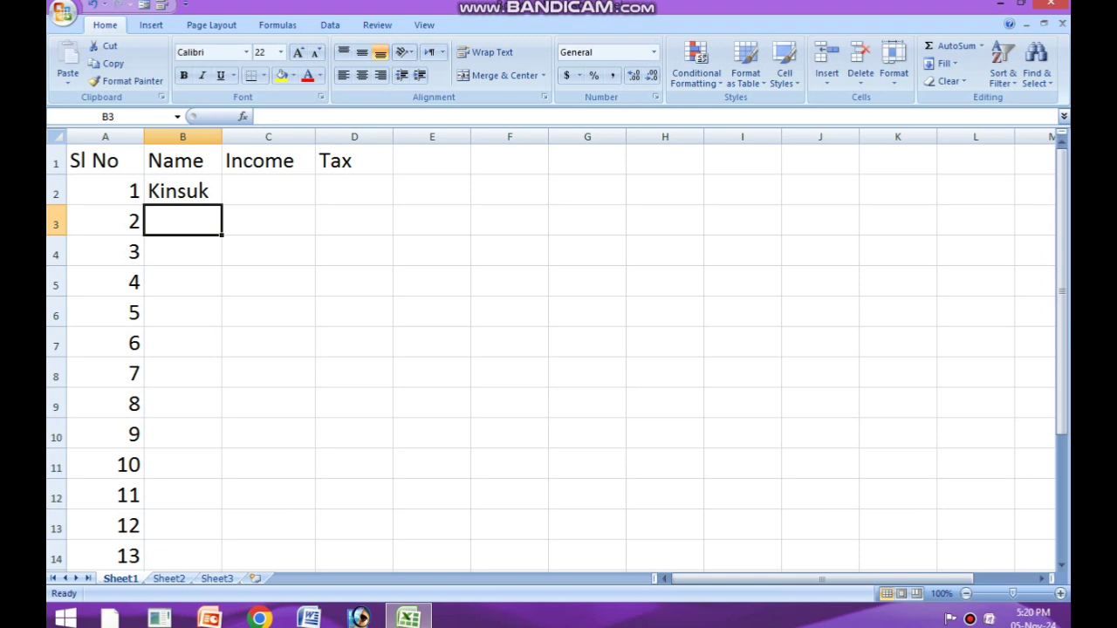
pyautogui.write('Nasi')
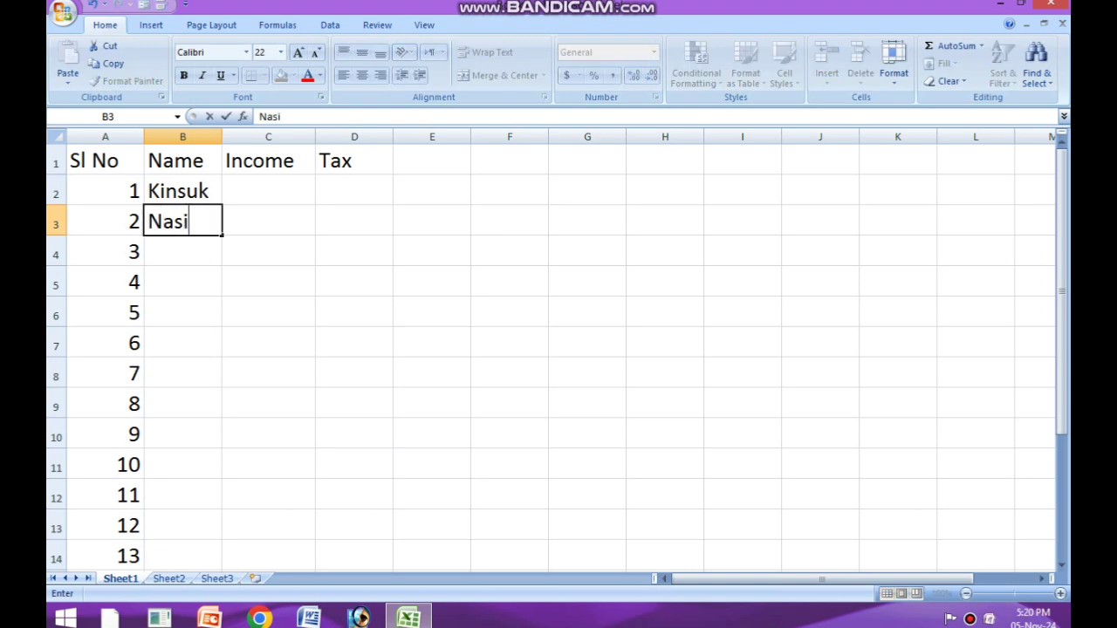
pyautogui.write('b')
pyautogui.press('Return')
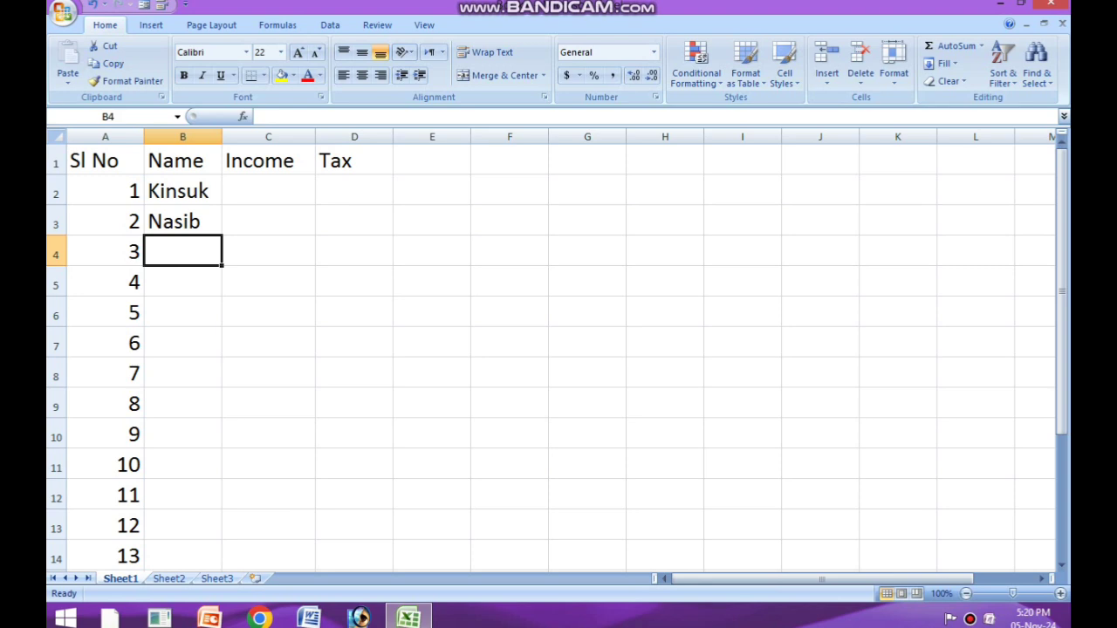
pyautogui.write('Bimal')
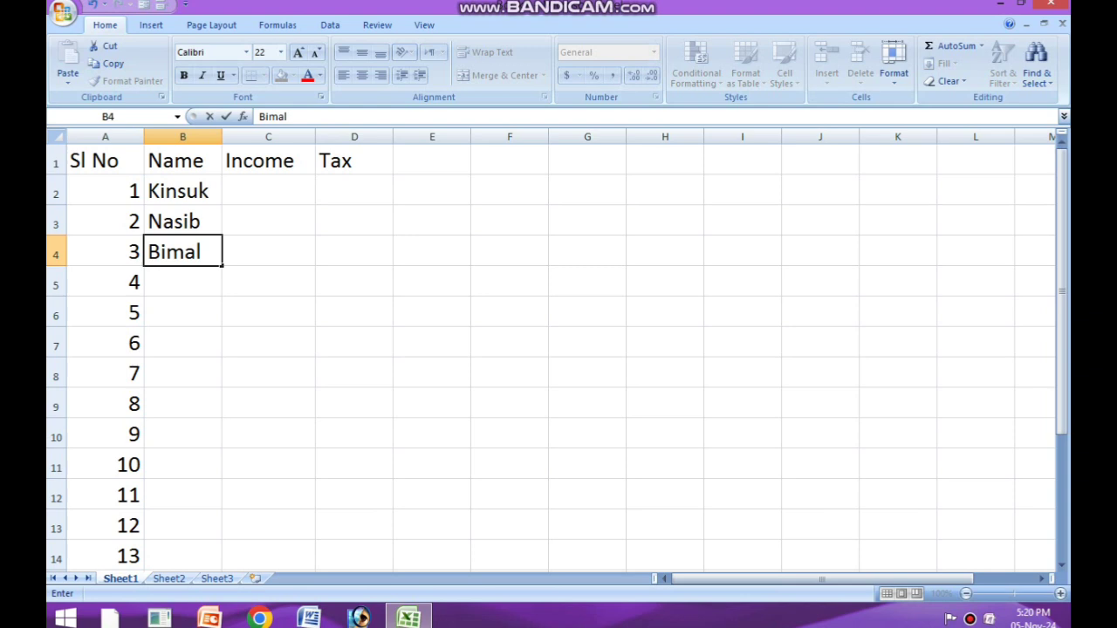
pyautogui.press('Return')
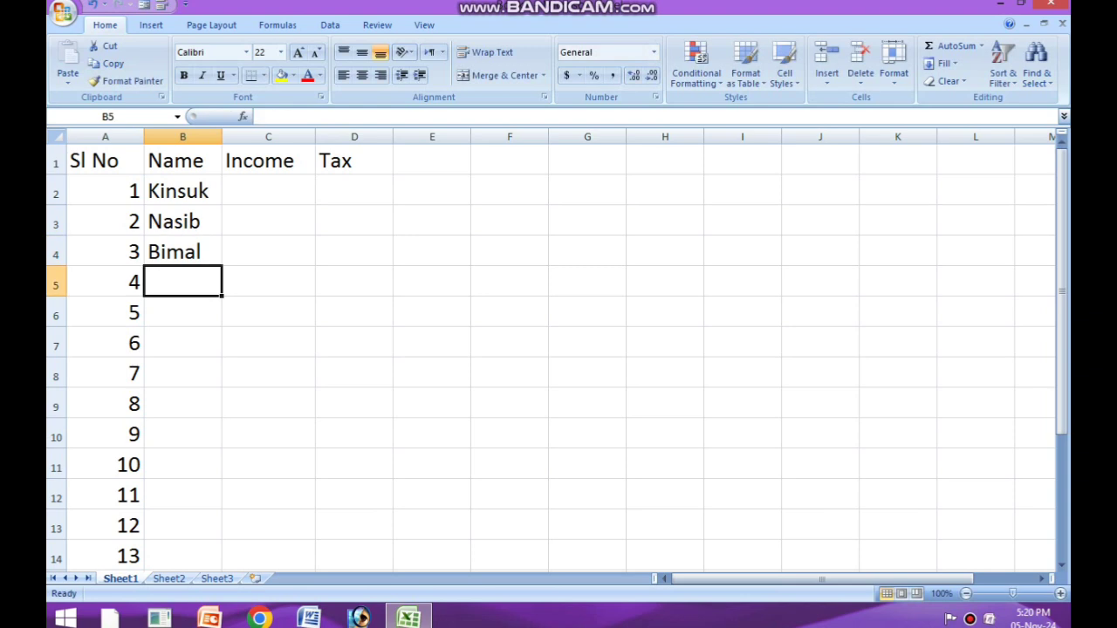
# Step: Enter the names for serial numbers 4 to 6 in cells B5 to B7
pyautogui.write('Gopal')
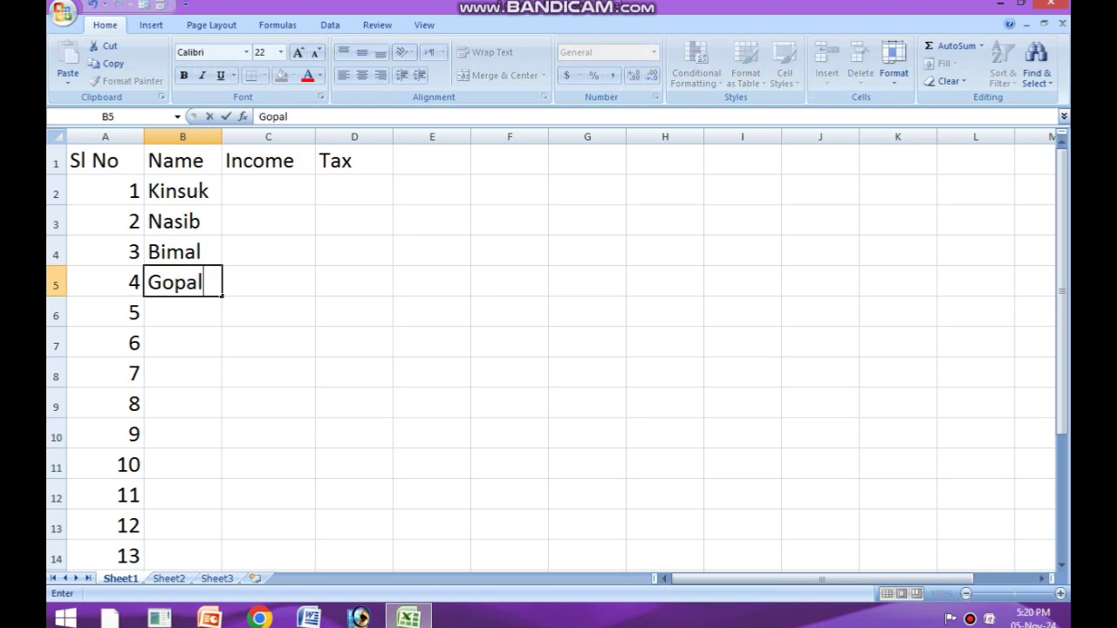
pyautogui.press('Return')
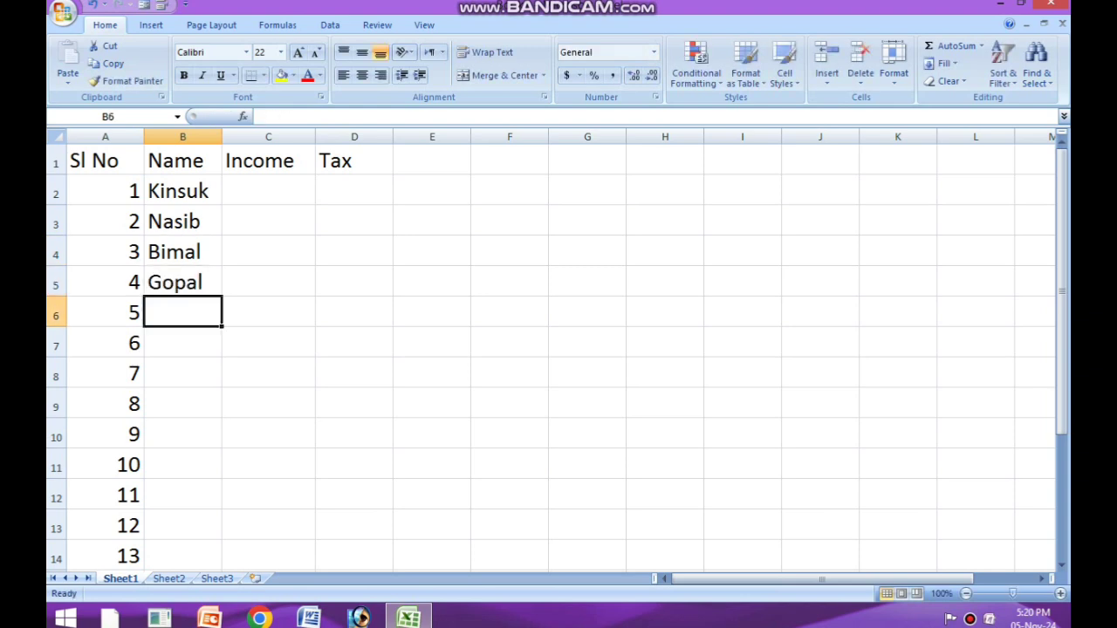
pyautogui.write('Saya')
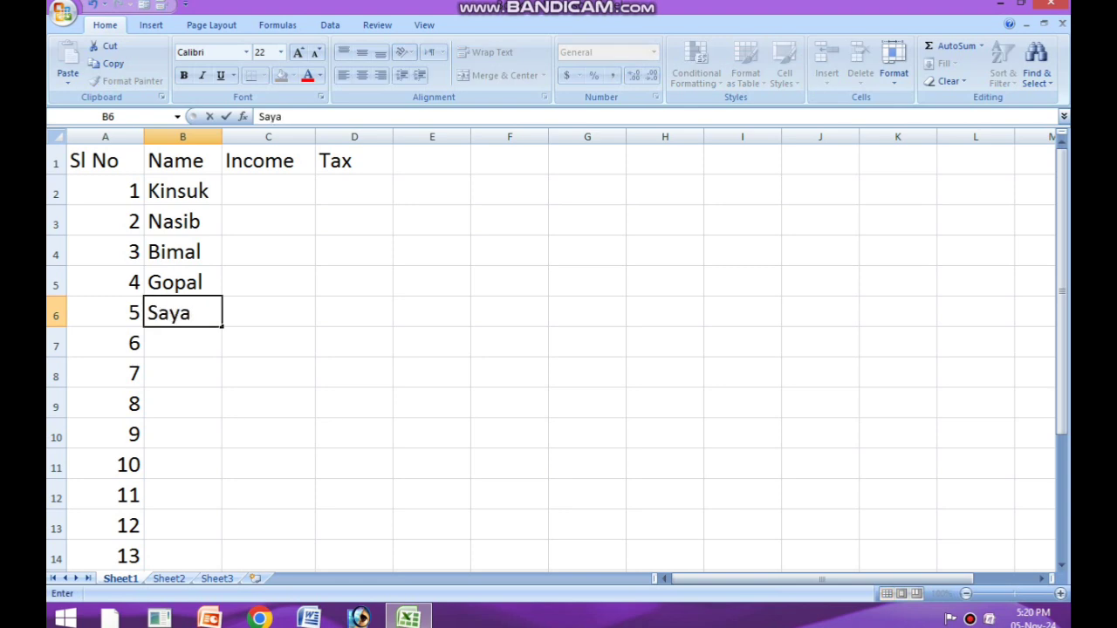
pyautogui.write('n')
pyautogui.press('Return')
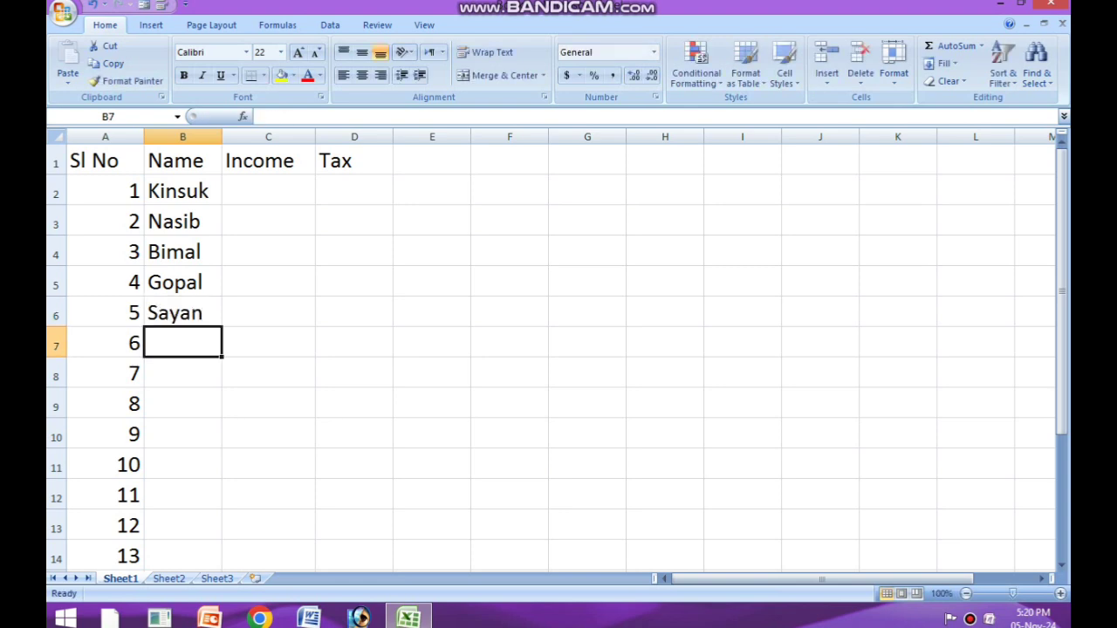
pyautogui.write('Sor')
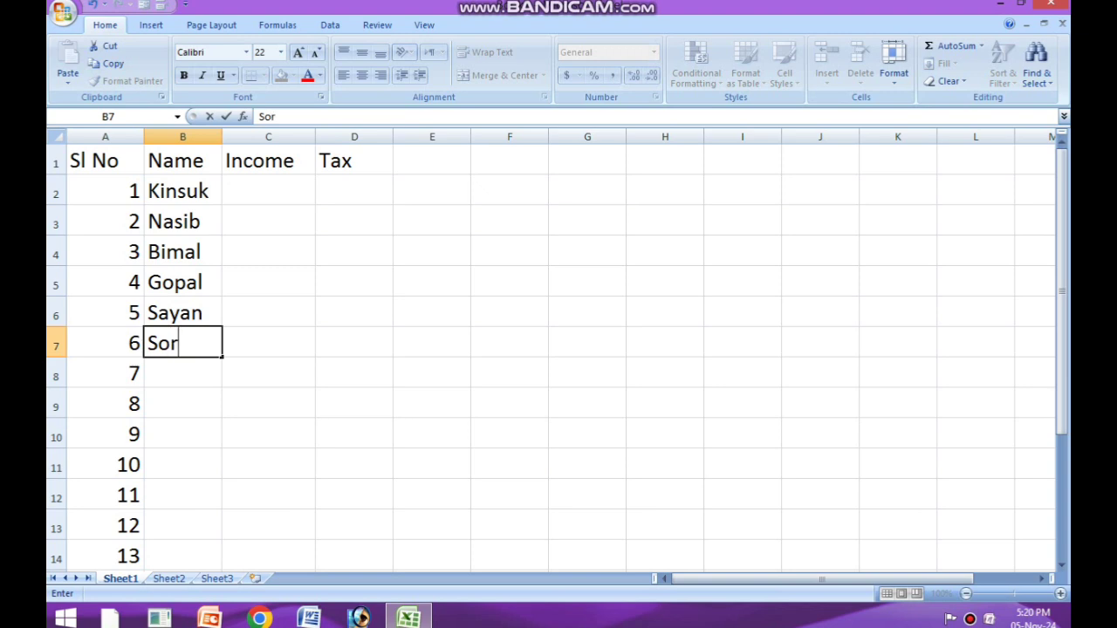
pyautogui.write('if')
pyautogui.press('Return')
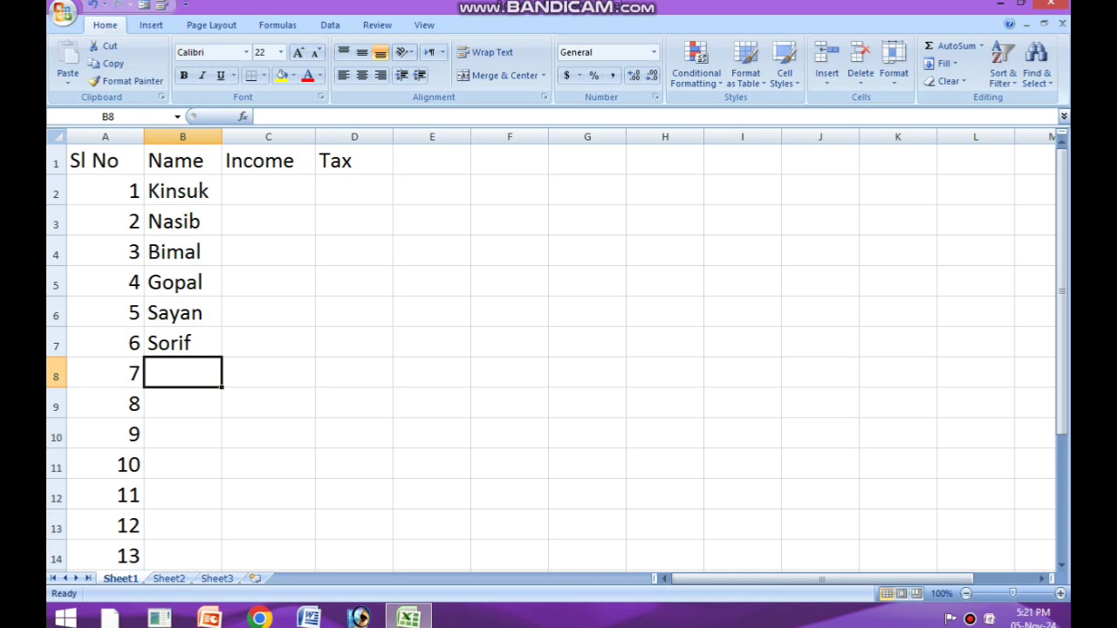
# Step: Enter the names for serial numbers 7 to 9 in cells B8 to B10
pyautogui.write('As')
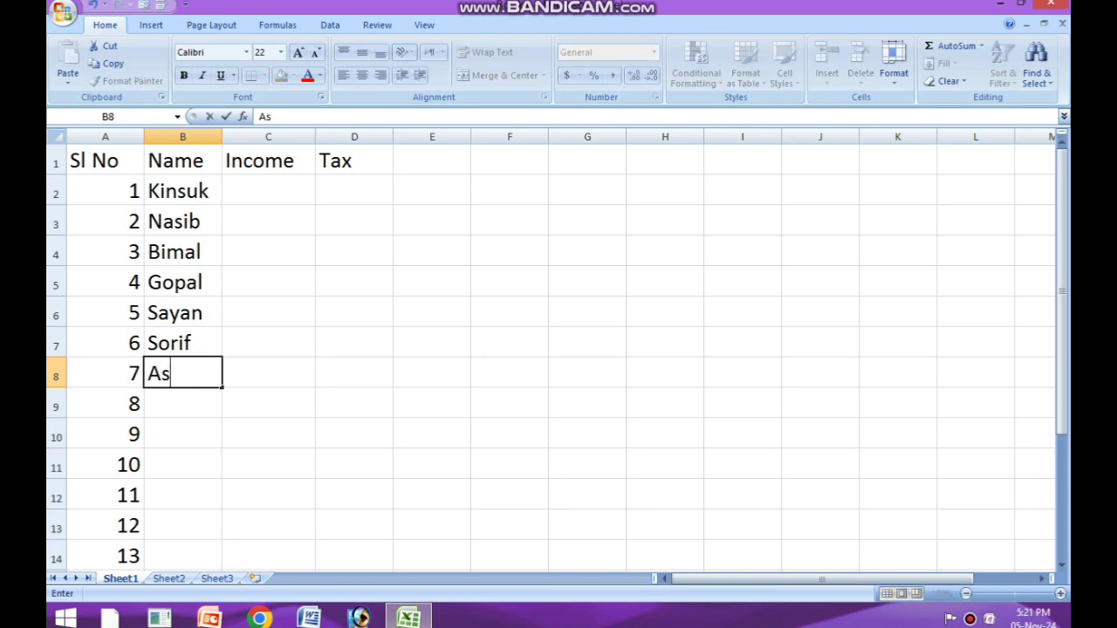
pyautogui.write('ger')
pyautogui.press('Return')
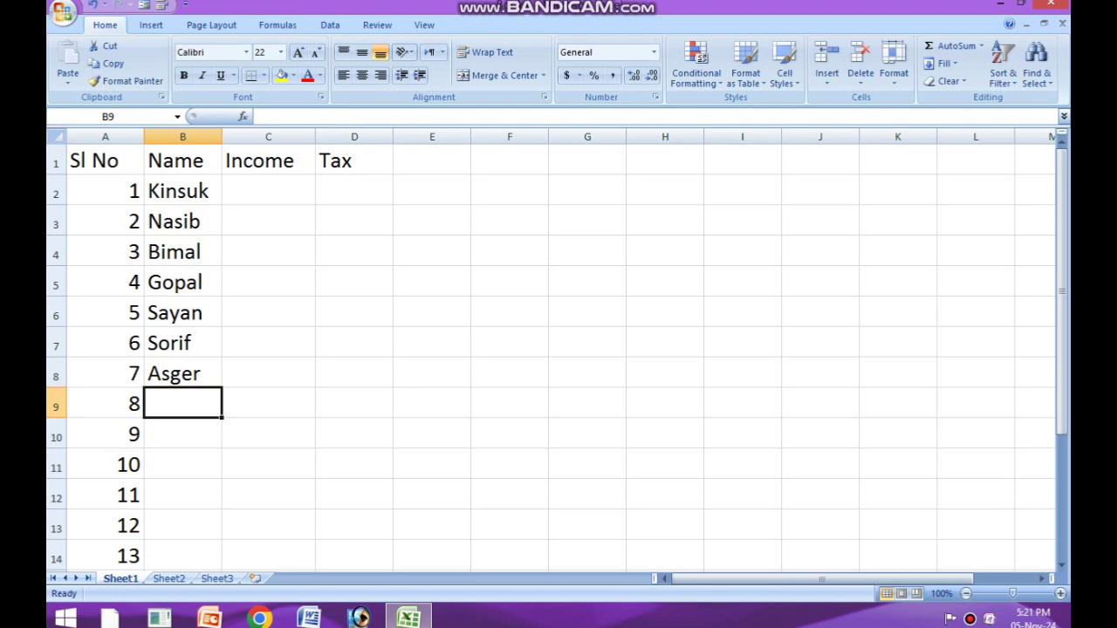
pyautogui.write('Ra')
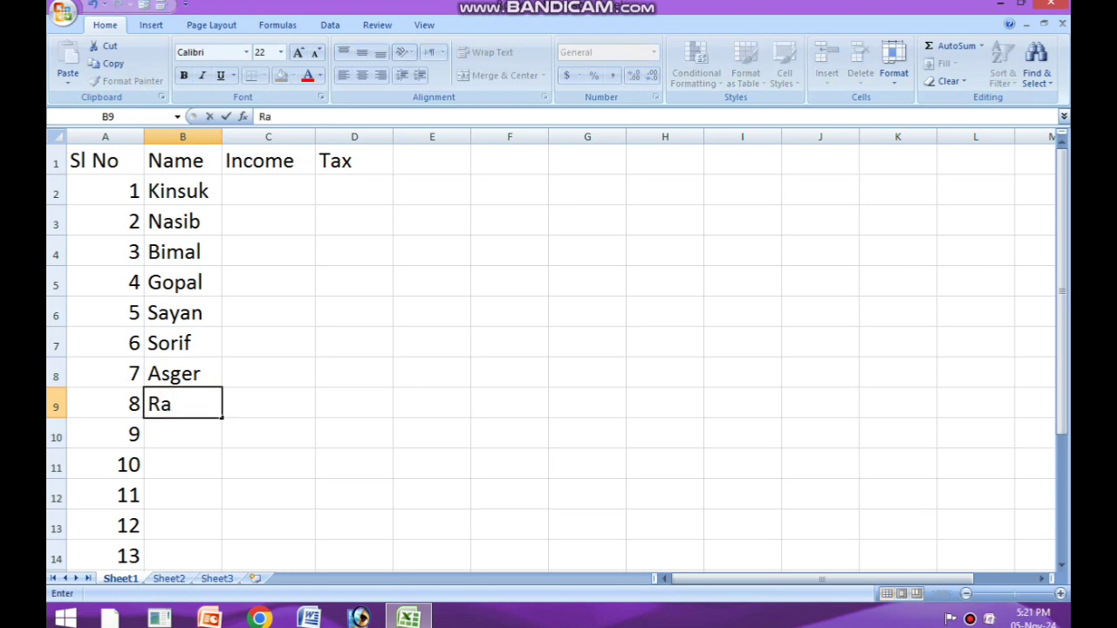
pyautogui.write('ktim')
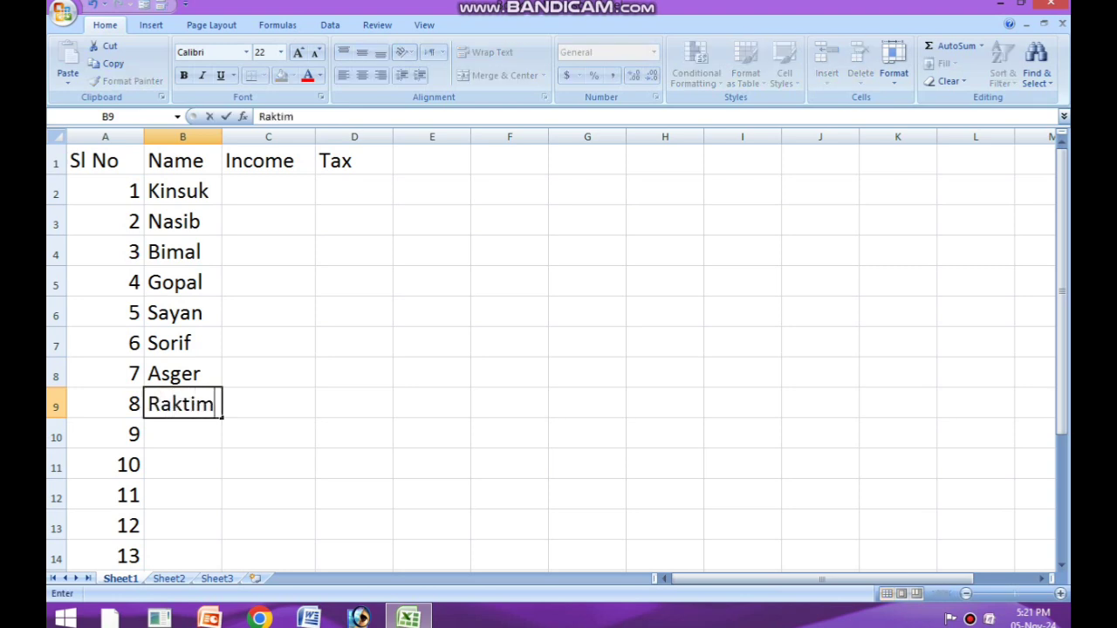
pyautogui.press('Return')
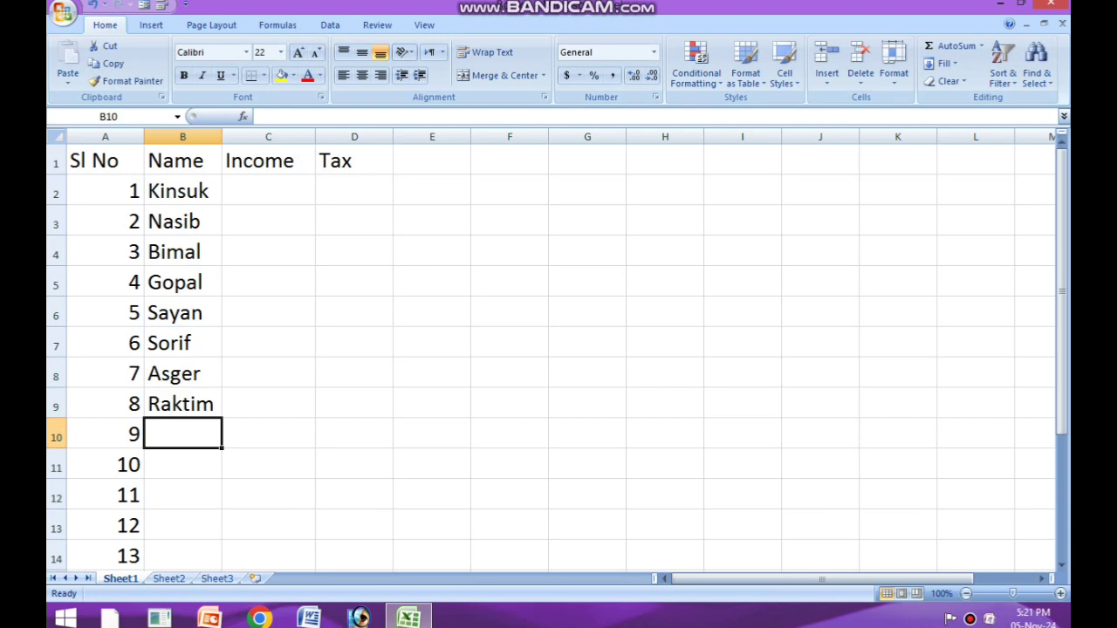
pyautogui.write('San')
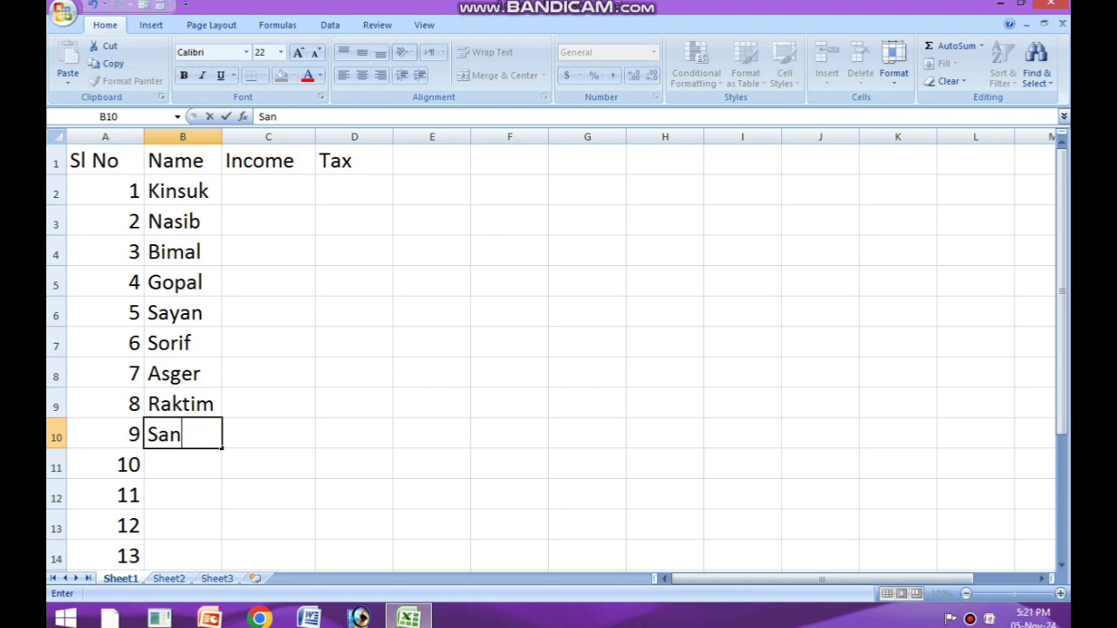
pyautogui.write('jit')
pyautogui.press('Return')
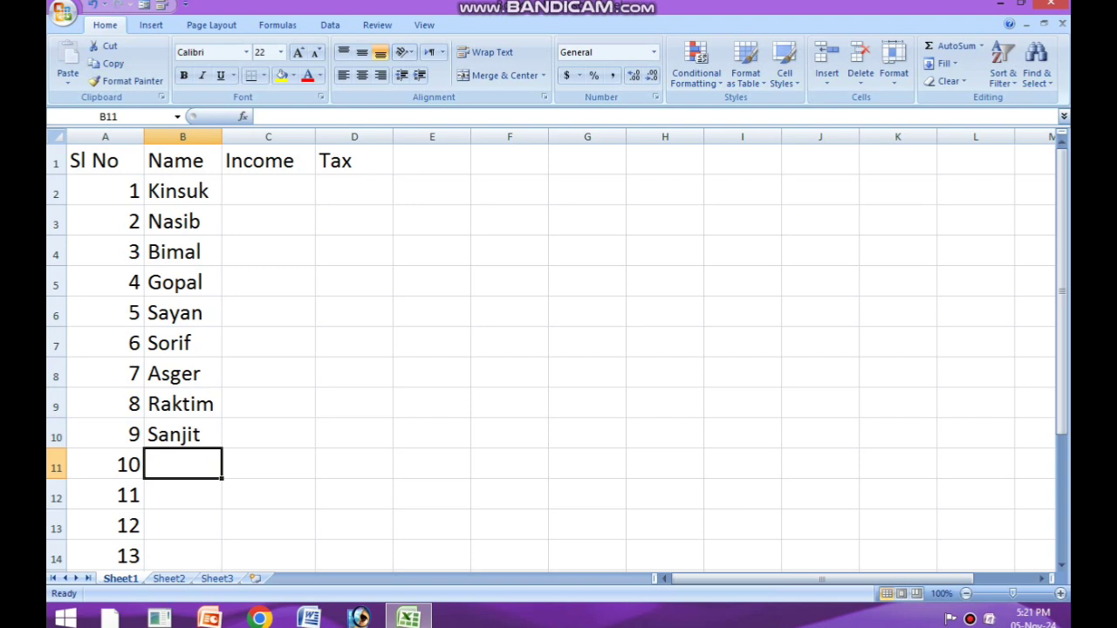
# Step: Enter the names for serial numbers 10 to 12 in cells B11 to B13
pyautogui.write('Ijaj')
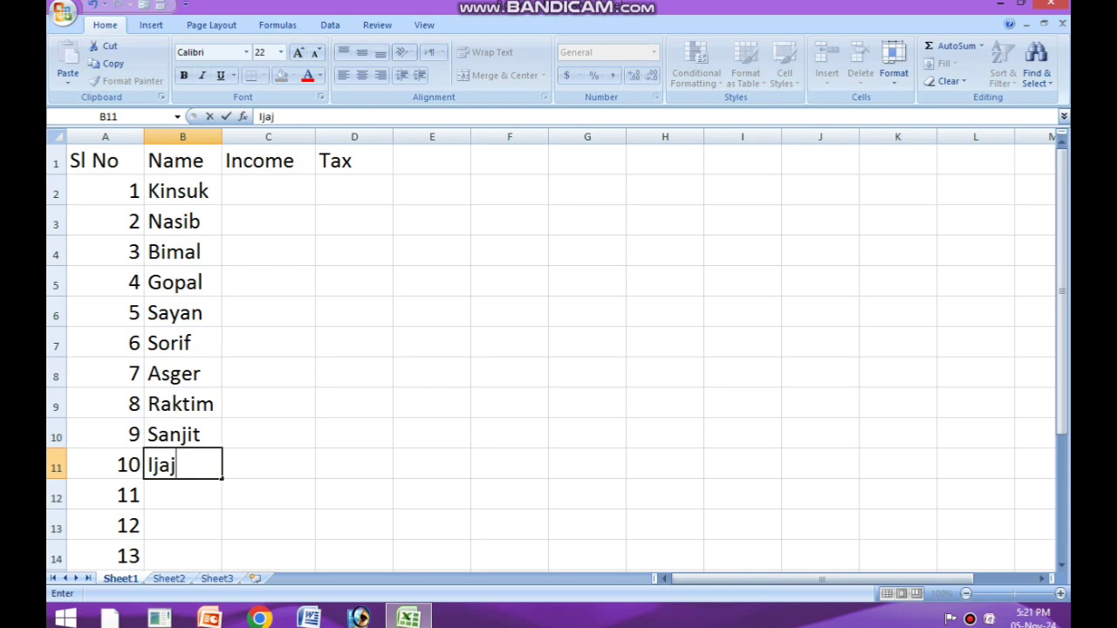
pyautogui.press('Return')
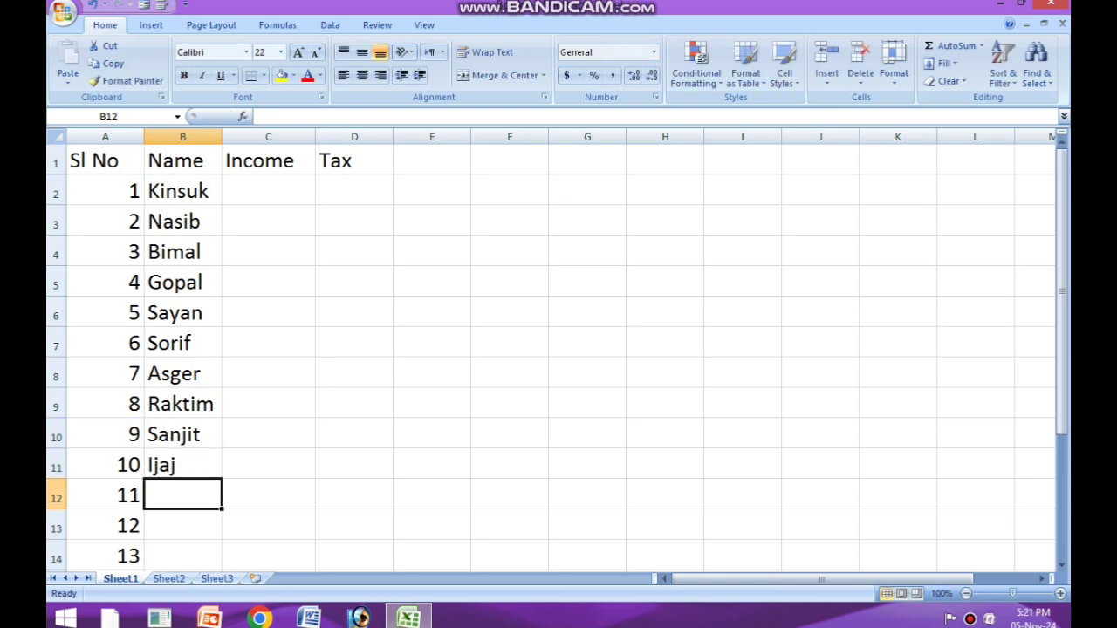
pyautogui.write('Ro')
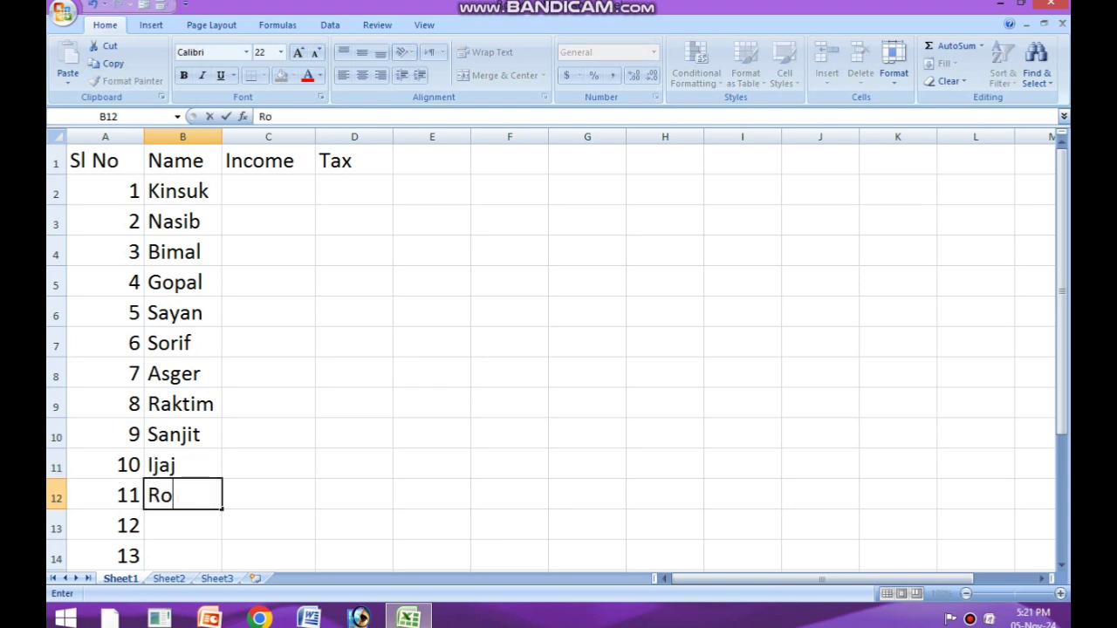
pyautogui.write('ky')
pyautogui.press('Return')
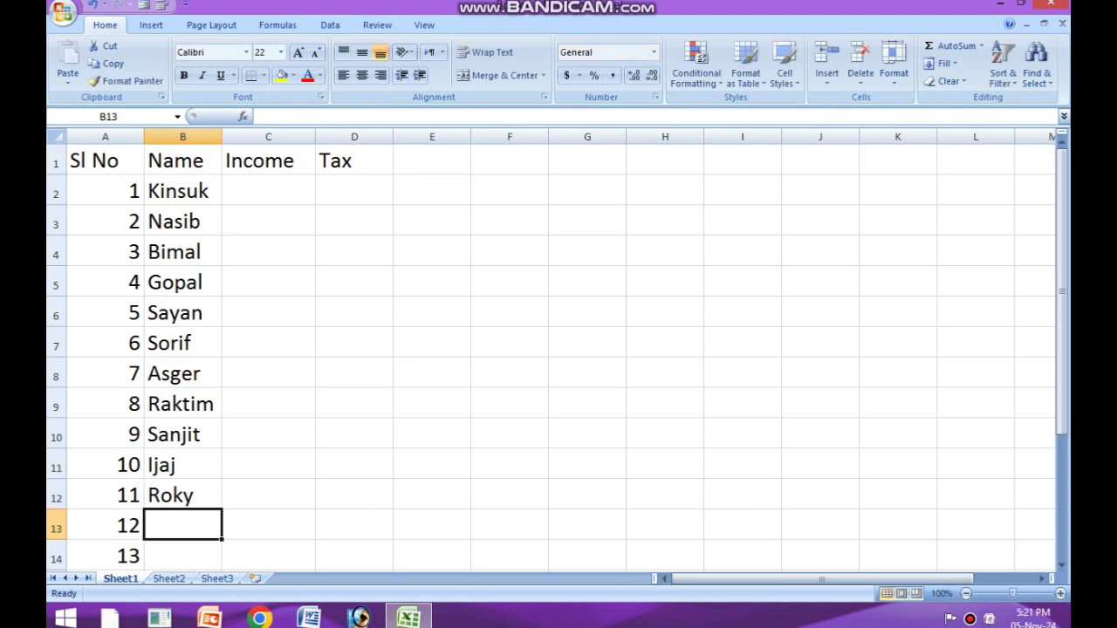
pyautogui.write('Ekba')
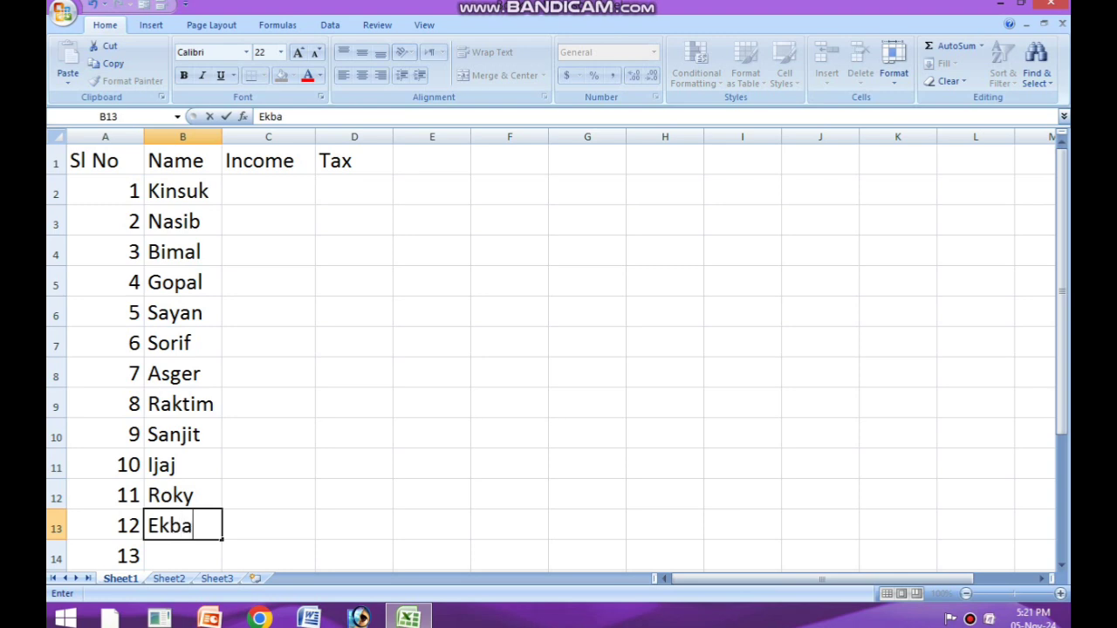
pyautogui.write('l')
pyautogui.click(354, 374)
# Step: Widen the Name column slightly and clear the surplus serial number 13 from cell A14
pyautogui.click(182, 192)
pyautogui.click(183, 282)
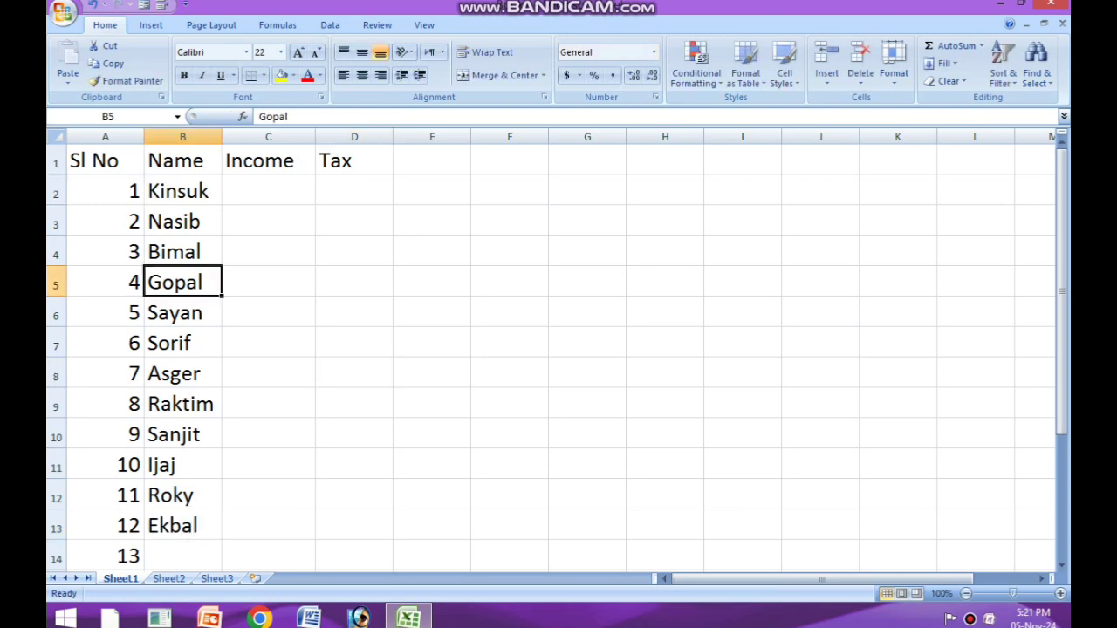
pyautogui.moveTo(221, 137); pyautogui.dragTo(246, 137)
pyautogui.click(293, 220)
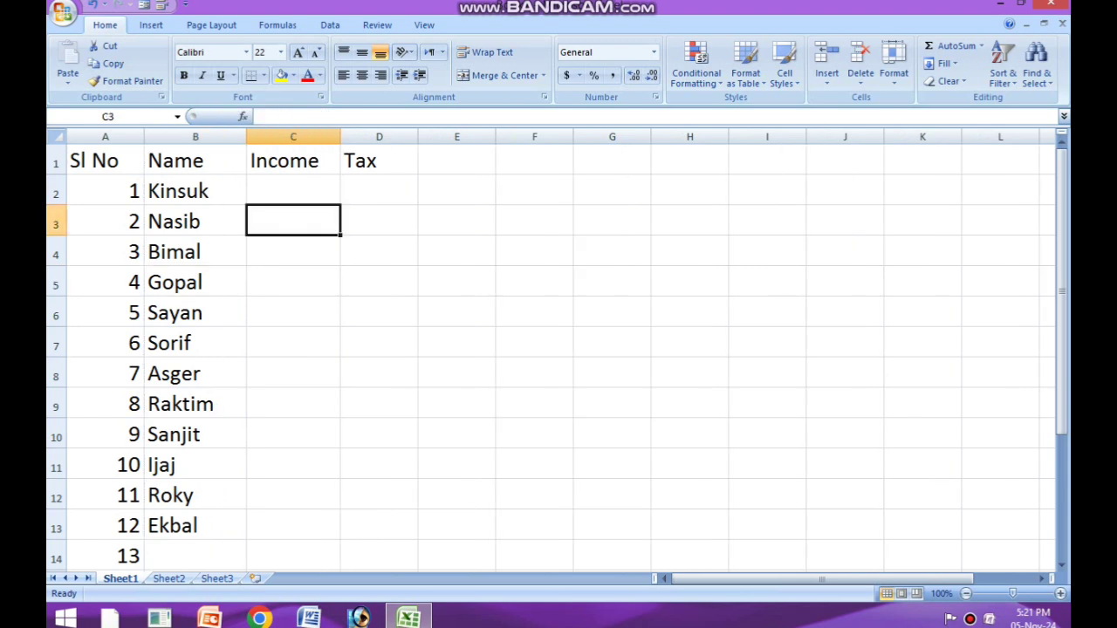
pyautogui.click(106, 556)
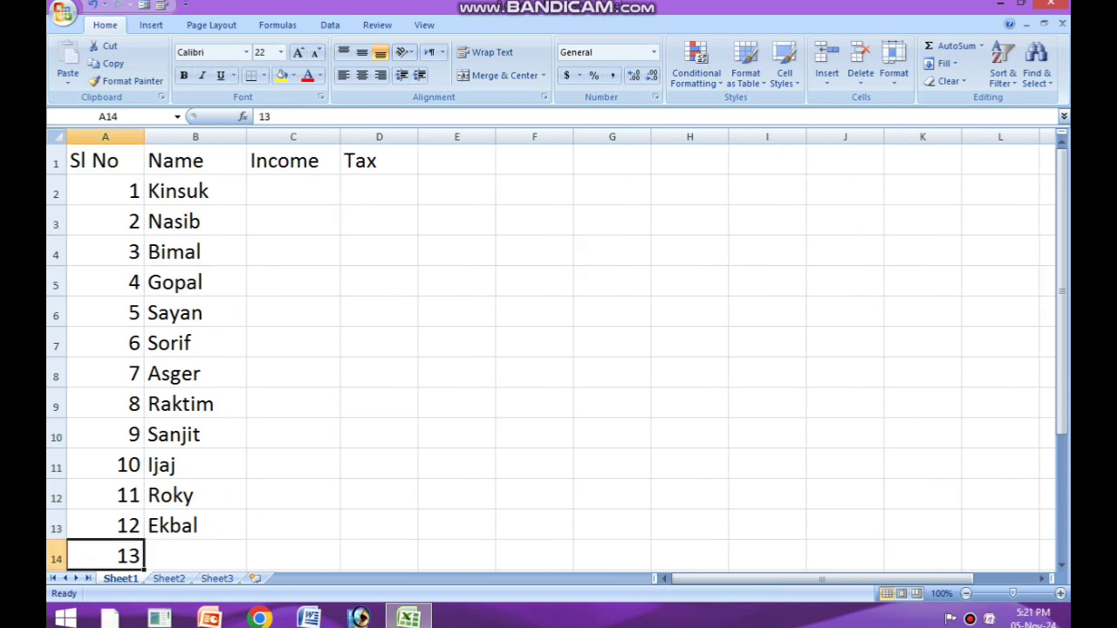
pyautogui.press('Delete')
pyautogui.click(457, 494)
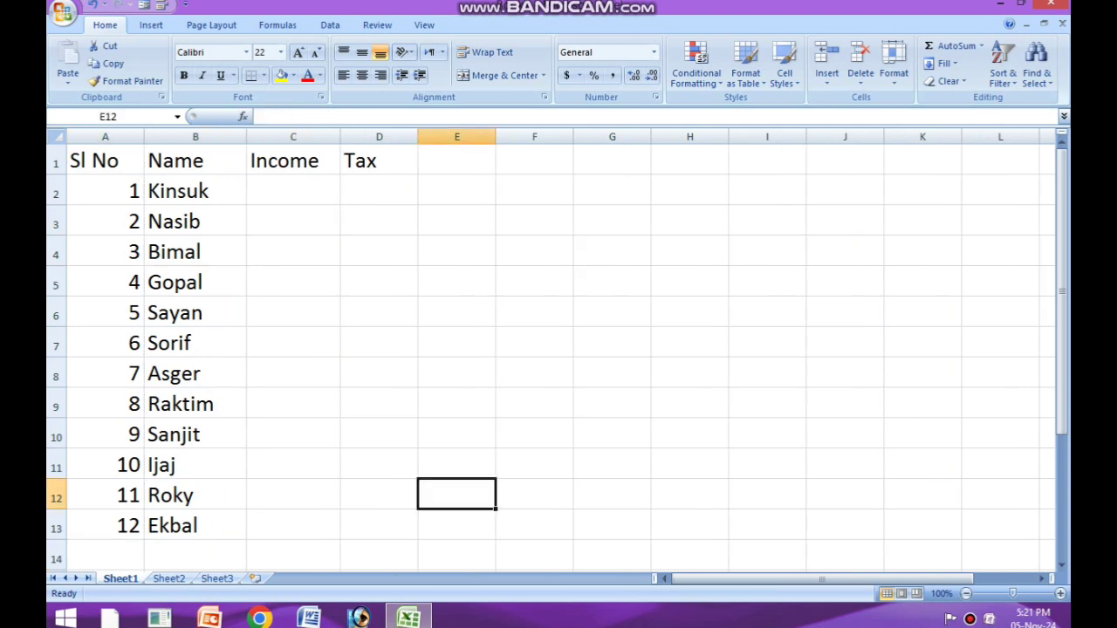
pyautogui.moveTo(196, 192); pyautogui.dragTo(196, 465)
pyautogui.click(379, 494)
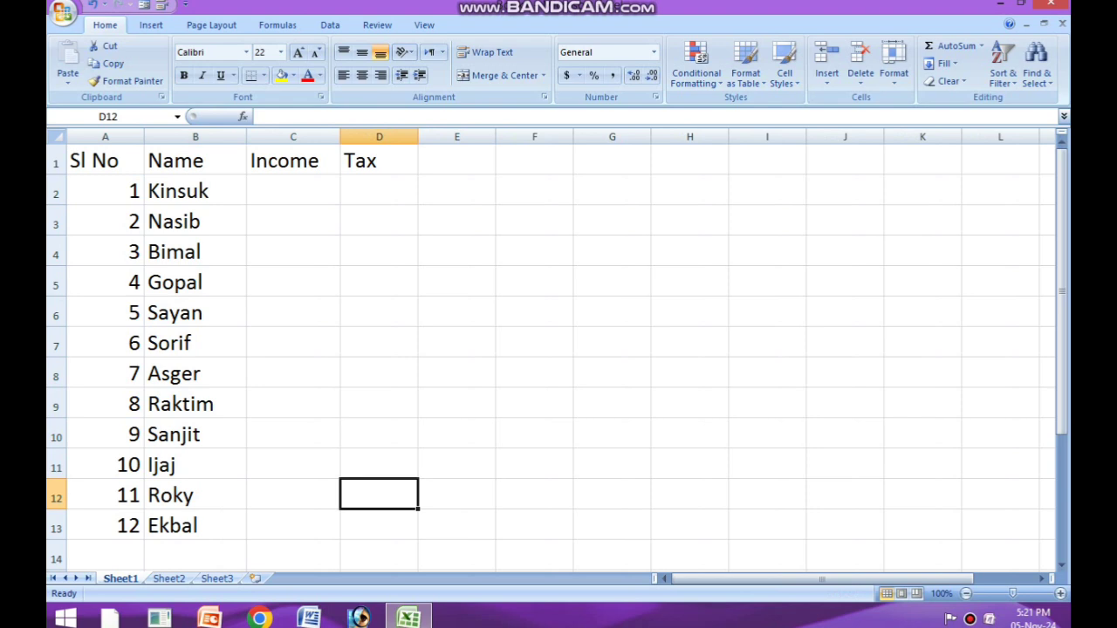
# Step: Fill the header cells A1 to D1 with yellow
pyautogui.moveTo(105, 161); pyautogui.dragTo(379, 160)
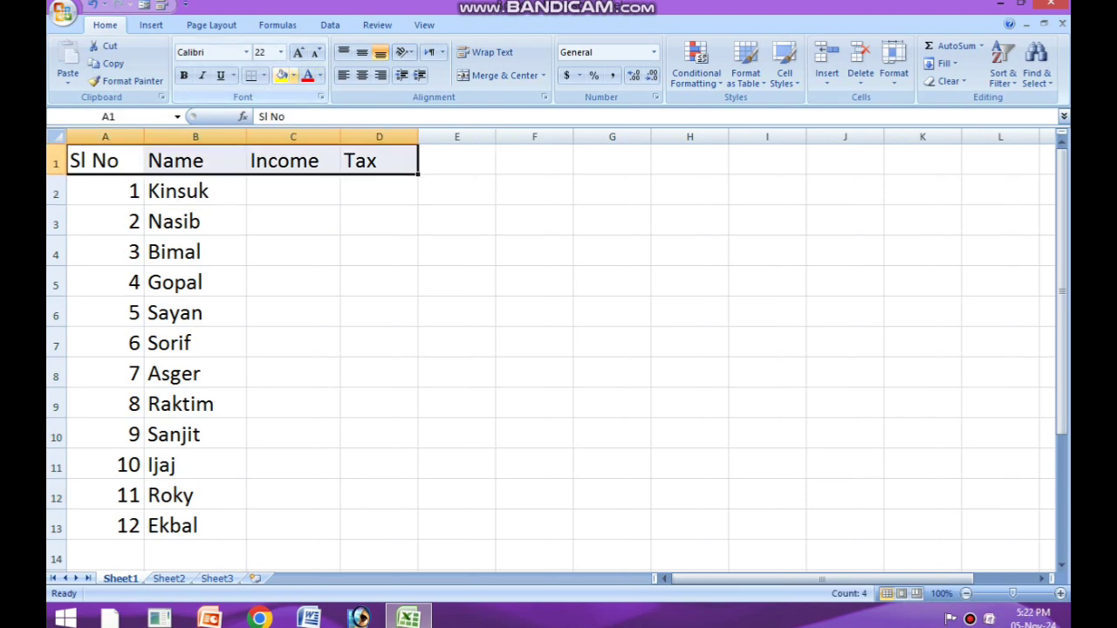
pyautogui.click(294, 75)
pyautogui.click(320, 195)
pyautogui.click(456, 281)
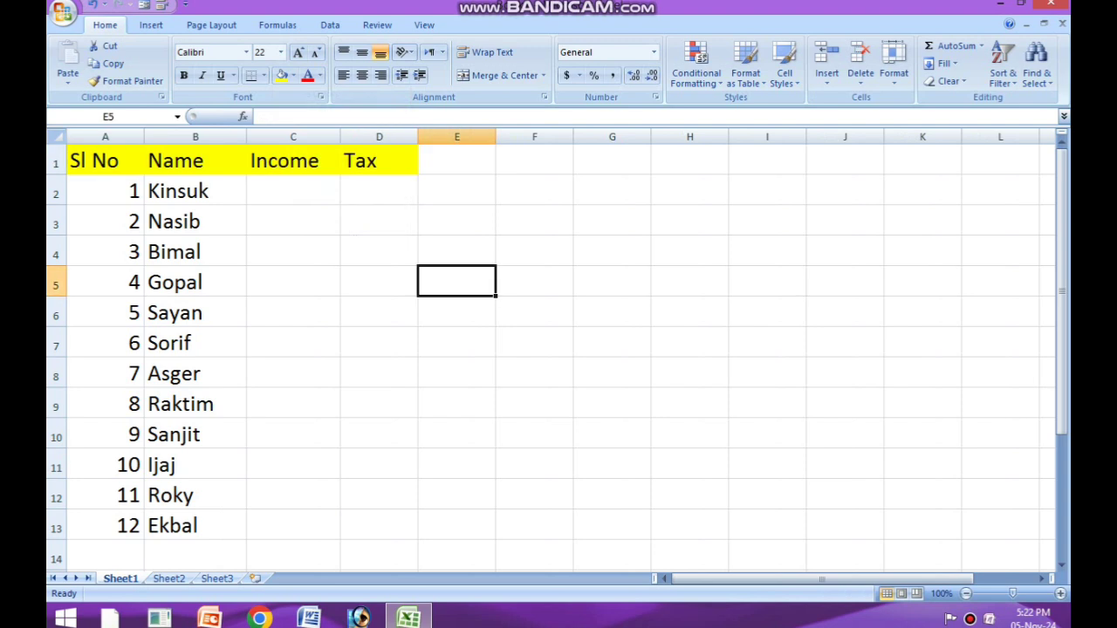
# Step: Make the header text in row 1 red and bold
pyautogui.click(56, 162)
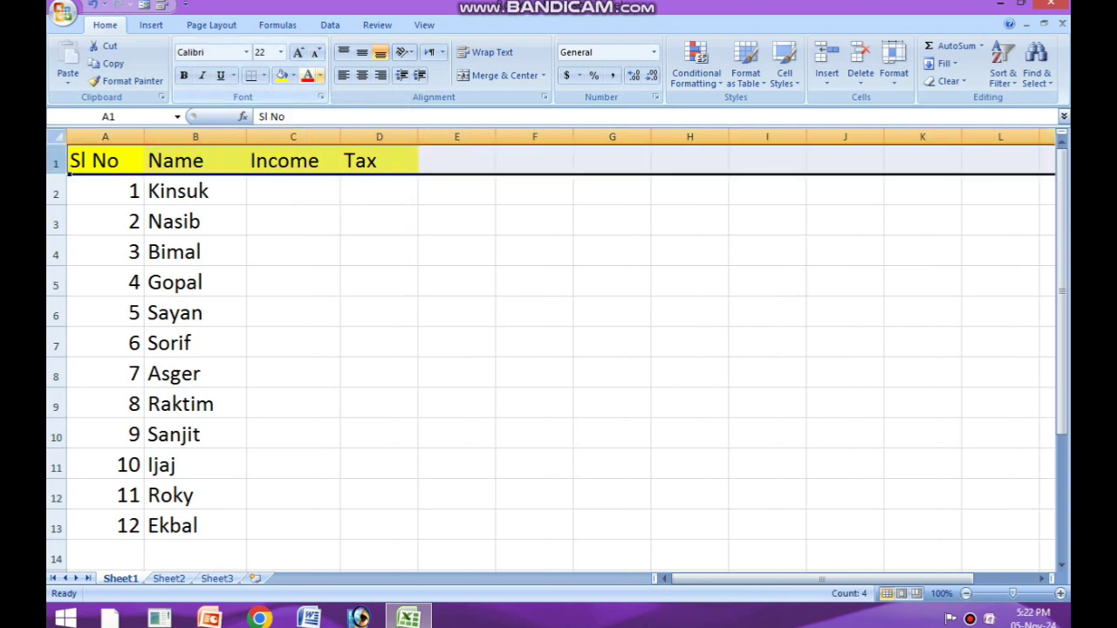
pyautogui.click(308, 75)
pyautogui.click(457, 221)
pyautogui.click(56, 163)
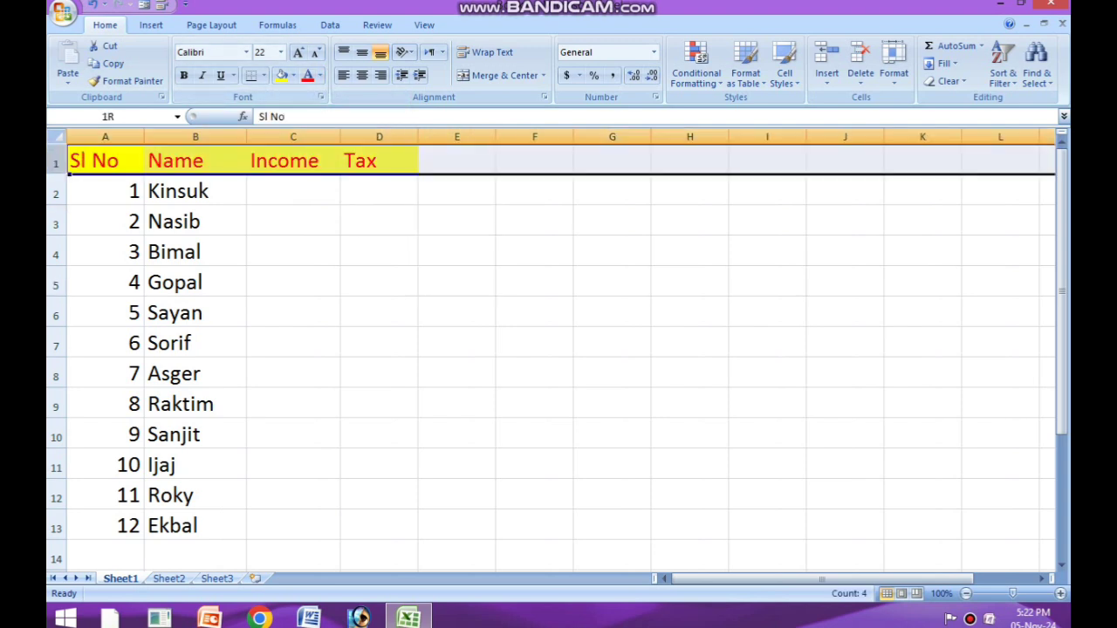
pyautogui.click(184, 76)
pyautogui.click(293, 251)
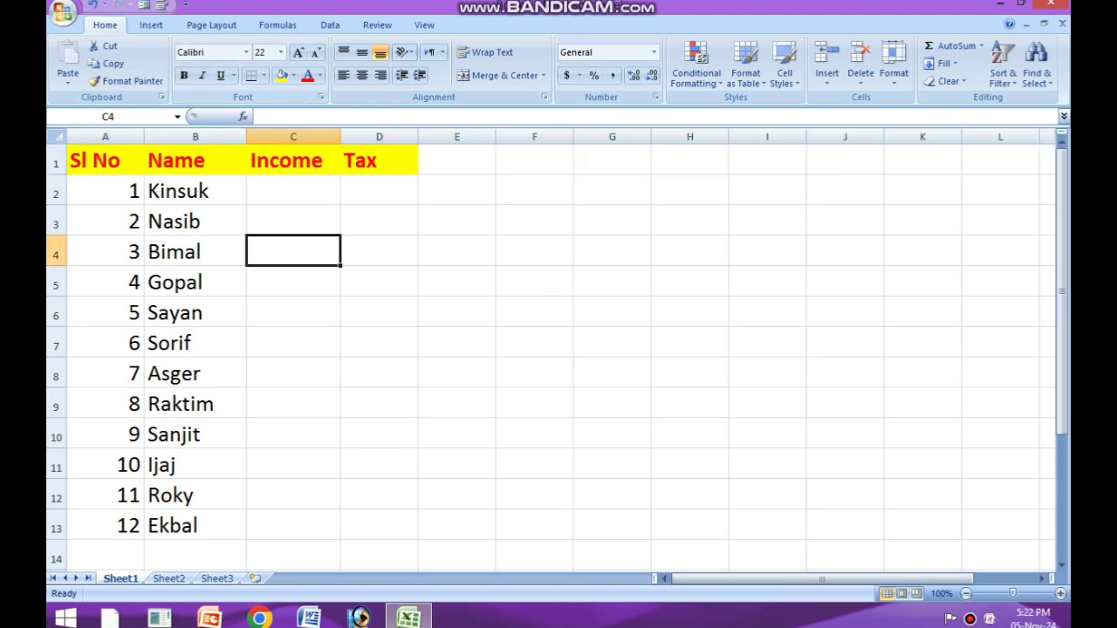
# Step: Widen the Income and Tax columns
pyautogui.moveTo(340, 137); pyautogui.dragTo(384, 137)
pyautogui.moveTo(461, 137); pyautogui.dragTo(490, 137)
pyautogui.click(436, 251)
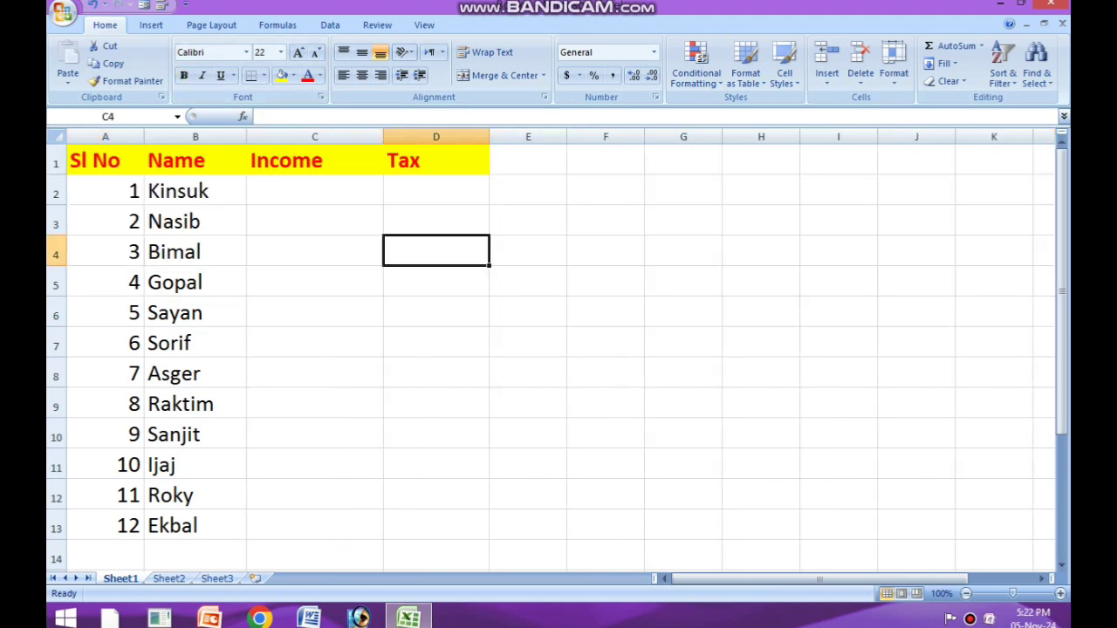
# Step: Enter the incomes 15000, 55000 and 16000 for serial numbers 1 to 3 in cells C2 to C4
pyautogui.click(314, 191)
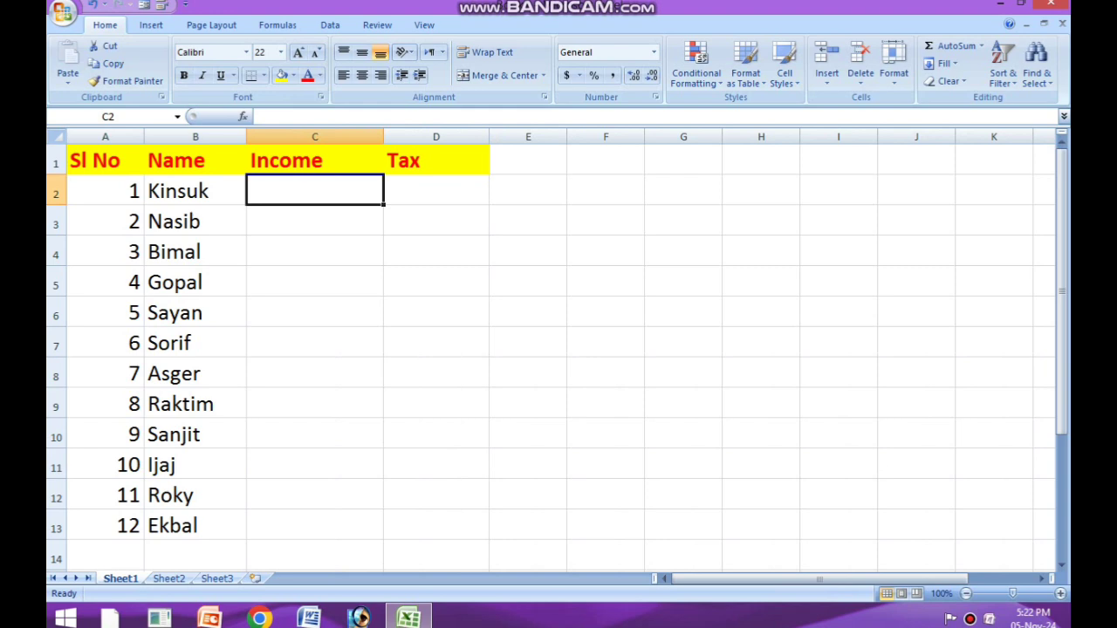
pyautogui.write('15000')
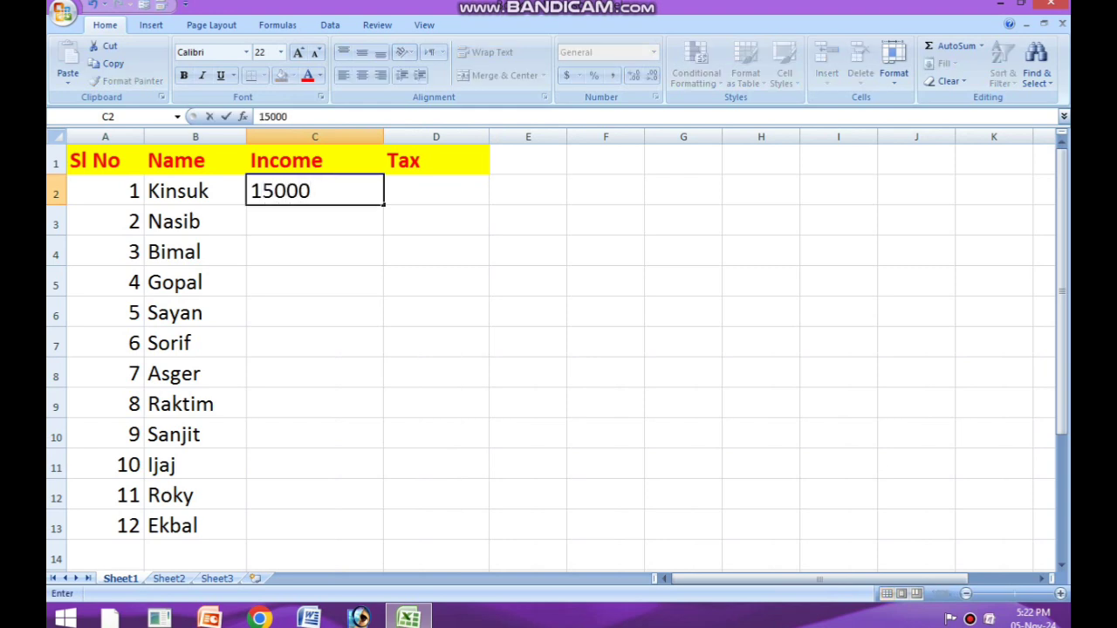
pyautogui.press('Return')
pyautogui.write('55')
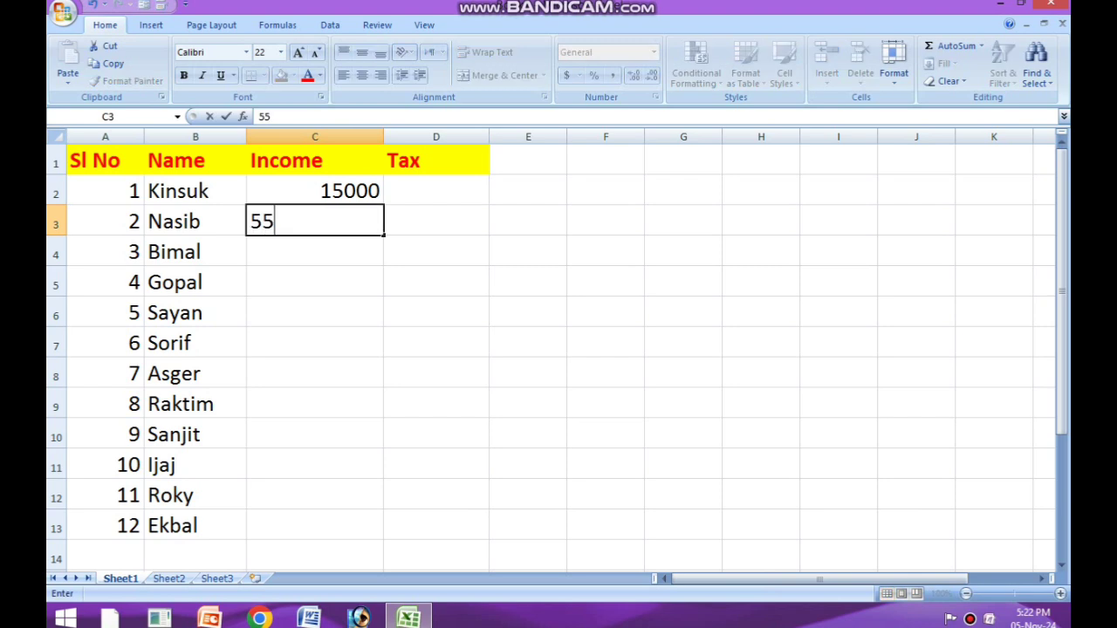
pyautogui.write('000')
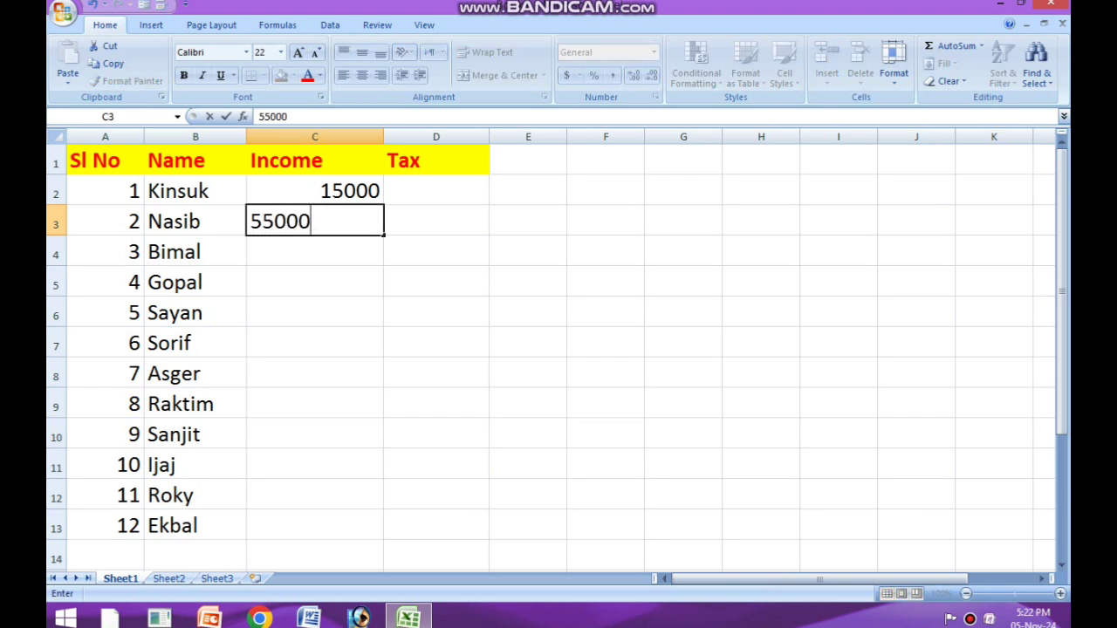
pyautogui.press('Return')
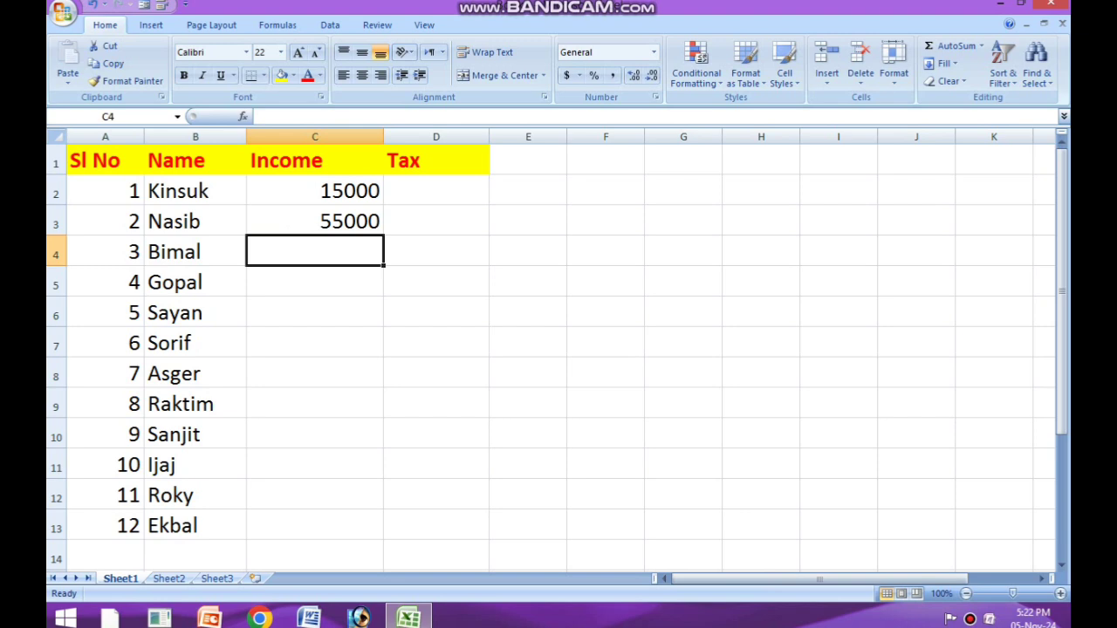
pyautogui.write('16000')
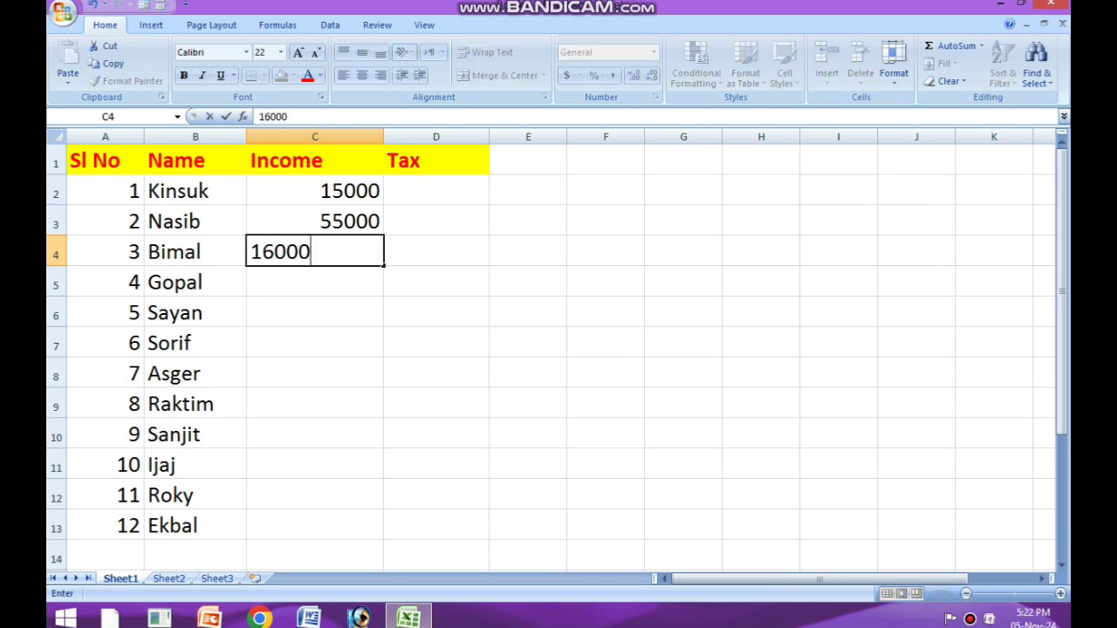
pyautogui.press('Return')
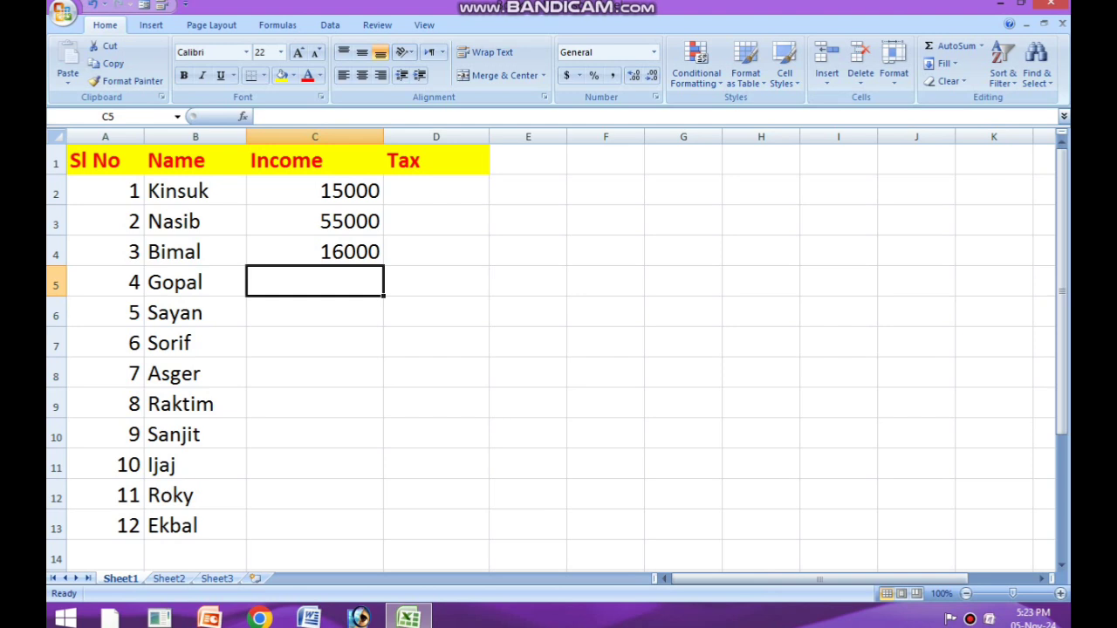
# Step: Enter the incomes 17000, 26000 and 36000 for serial numbers 4 to 6 in cells C5 to C7
pyautogui.write('17000')
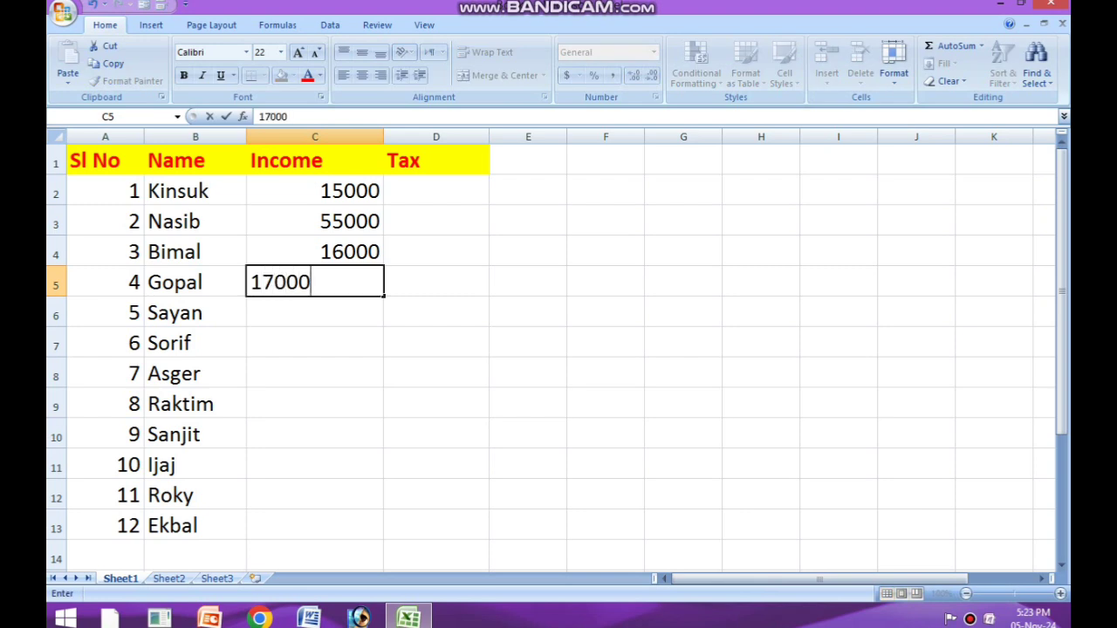
pyautogui.press('Return')
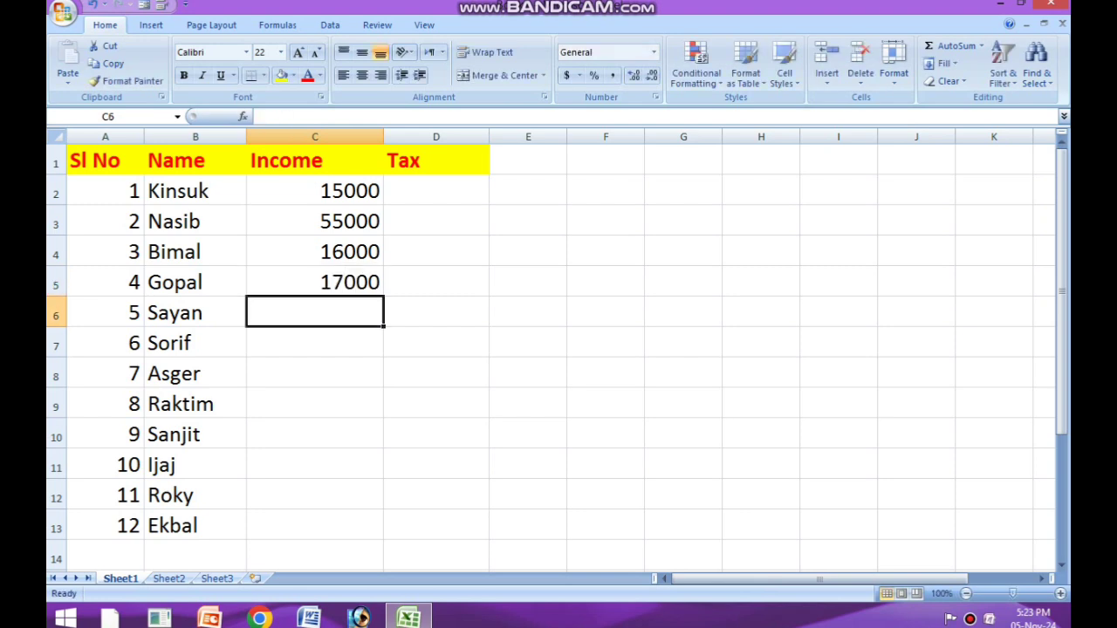
pyautogui.write('26000')
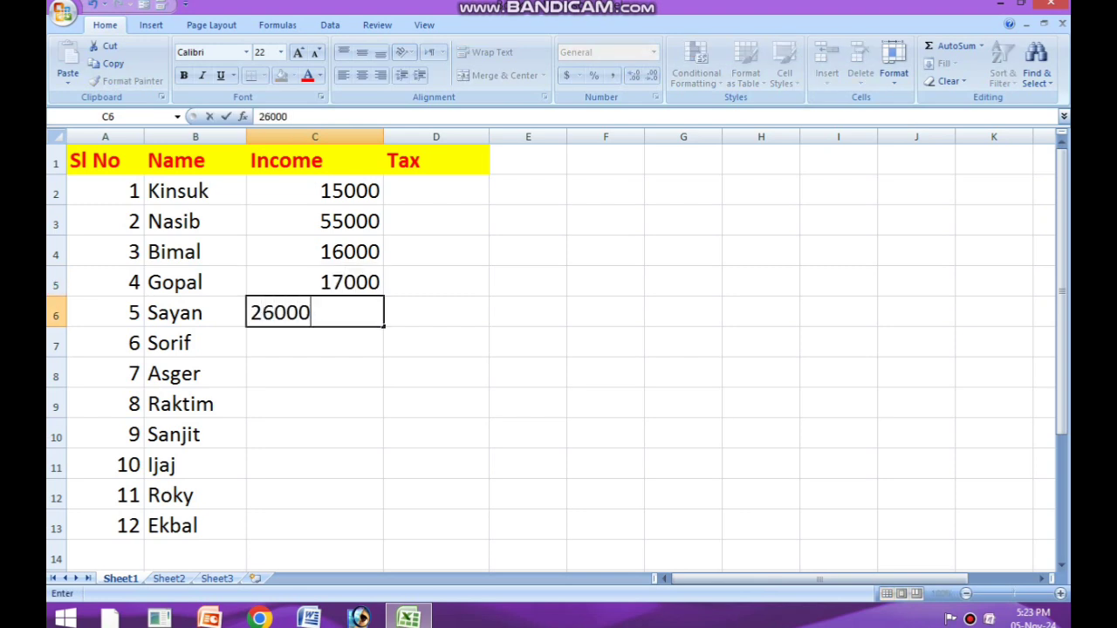
pyautogui.press('Return')
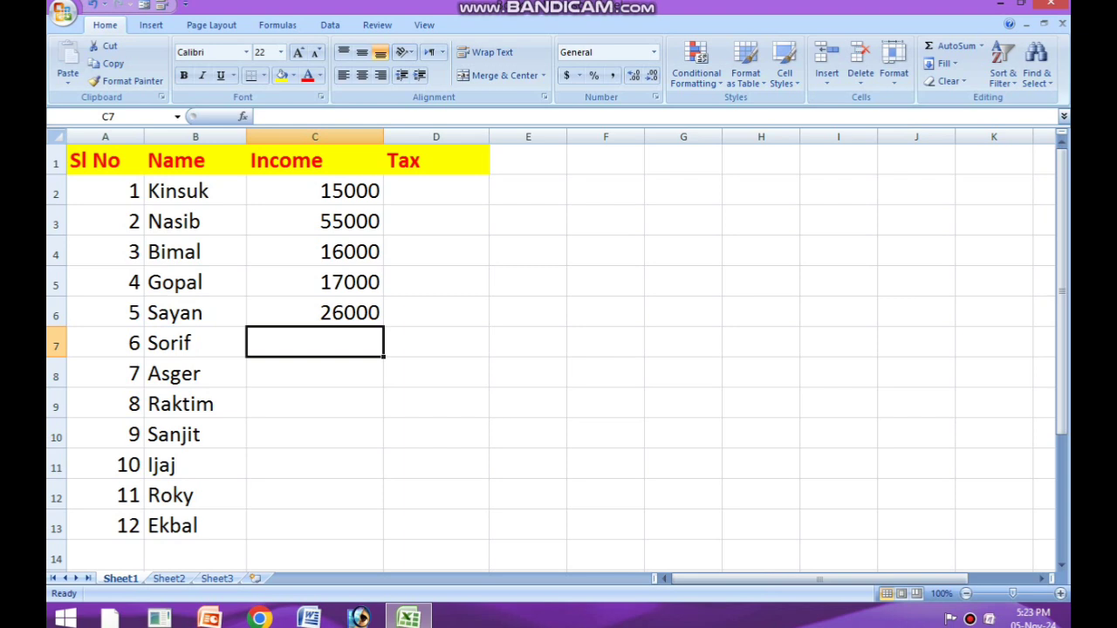
pyautogui.write('36000')
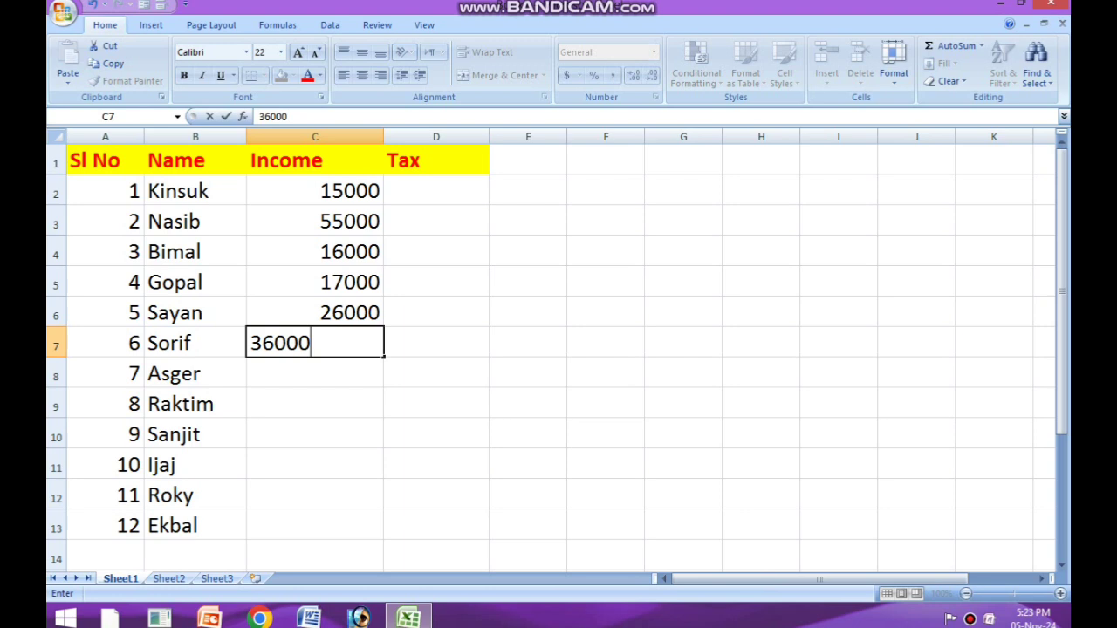
pyautogui.press('Return')
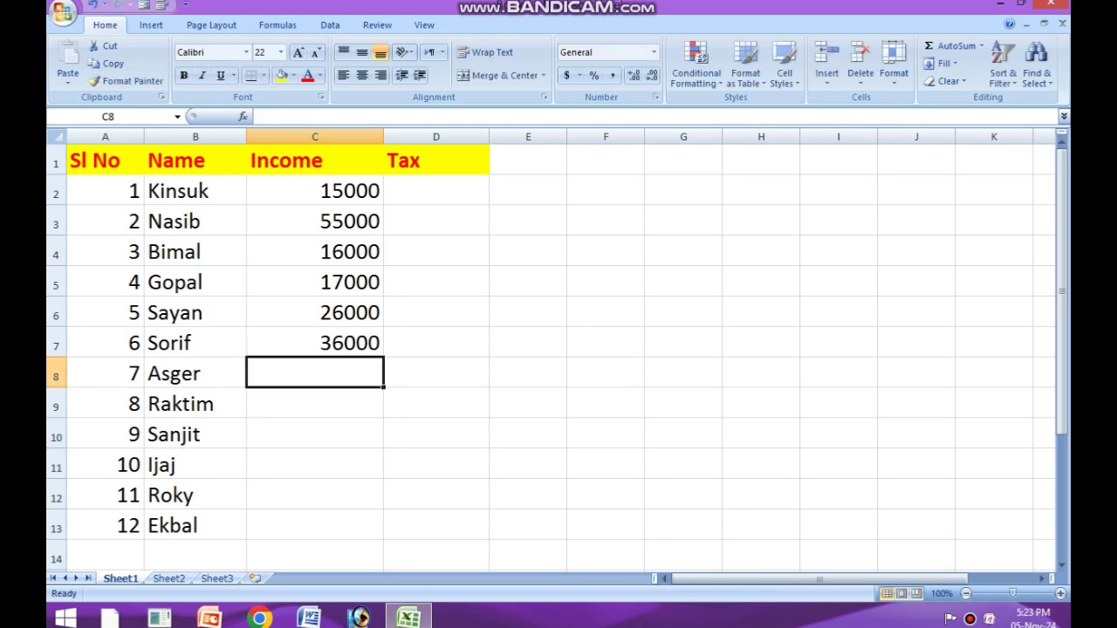
# Step: Enter the incomes 14000, 9000 and 12000 for serial numbers 7 to 9 in cells C8 to C10
pyautogui.write('14000')
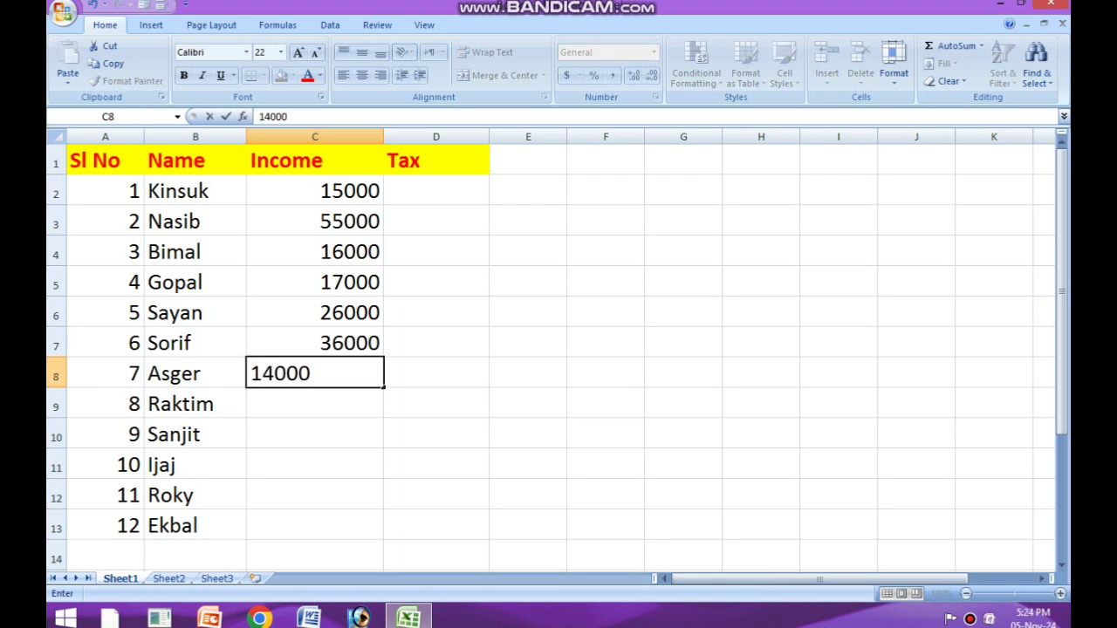
pyautogui.press('Return')
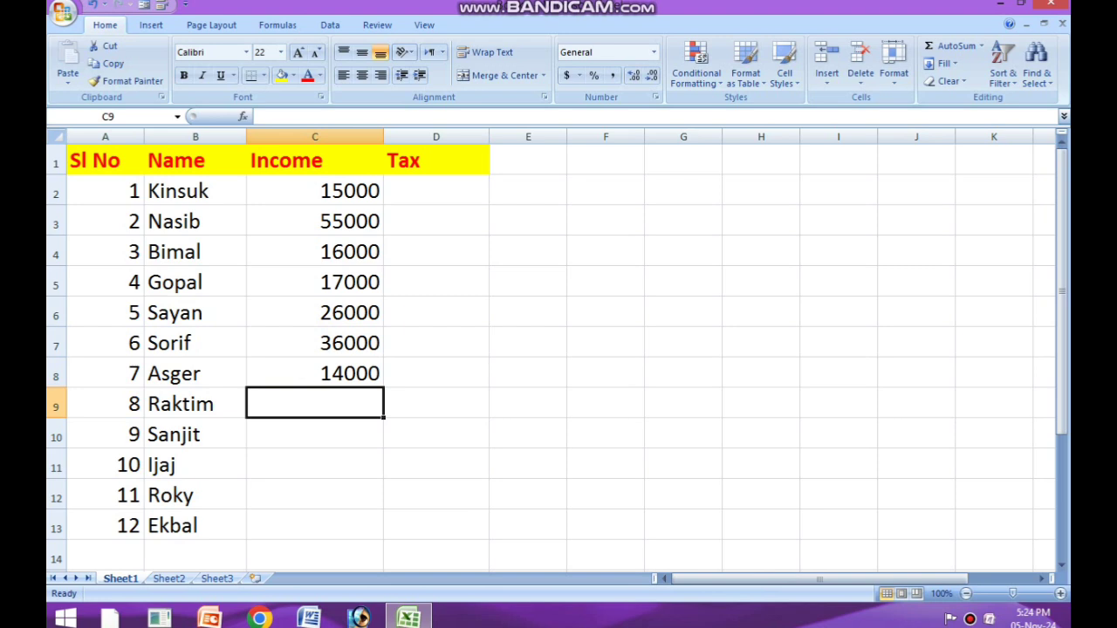
pyautogui.write('9000')
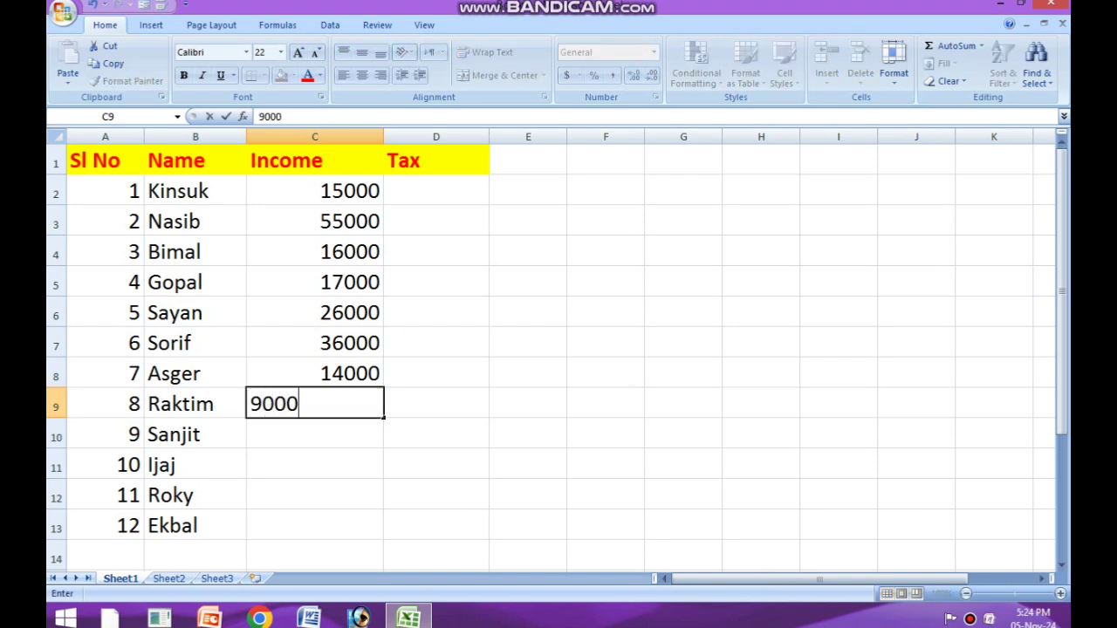
pyautogui.press('Return')
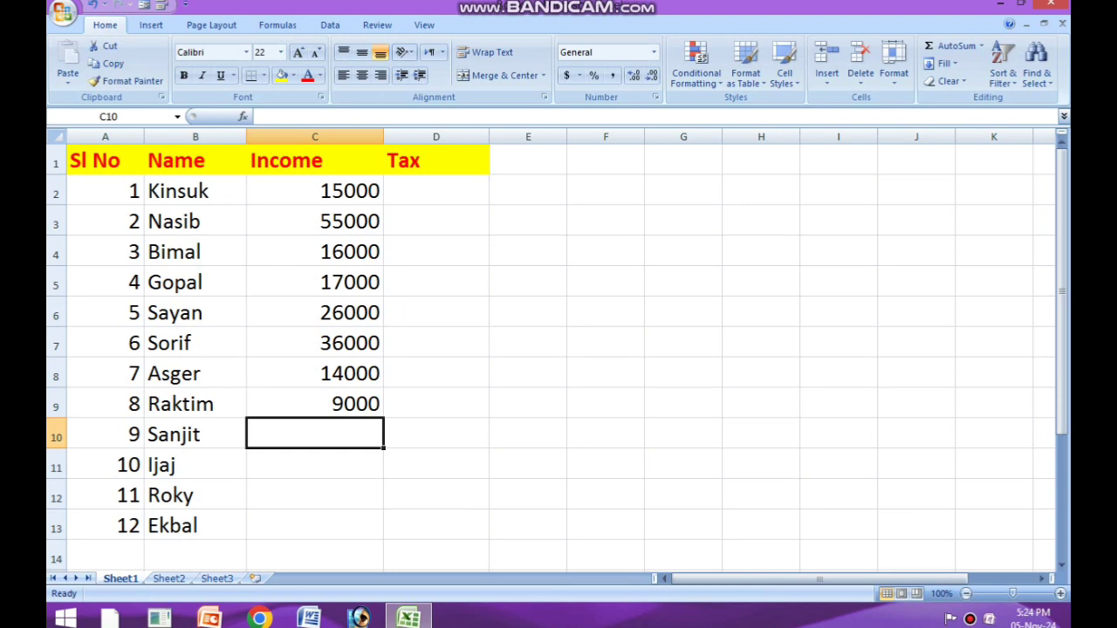
pyautogui.write('12000')
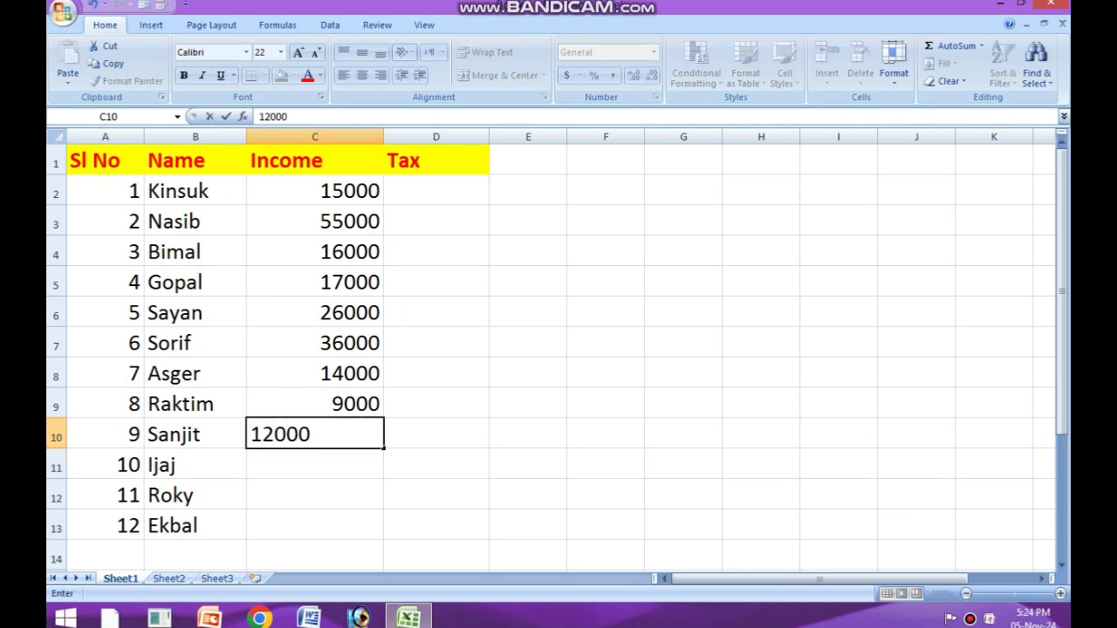
pyautogui.press('Return')
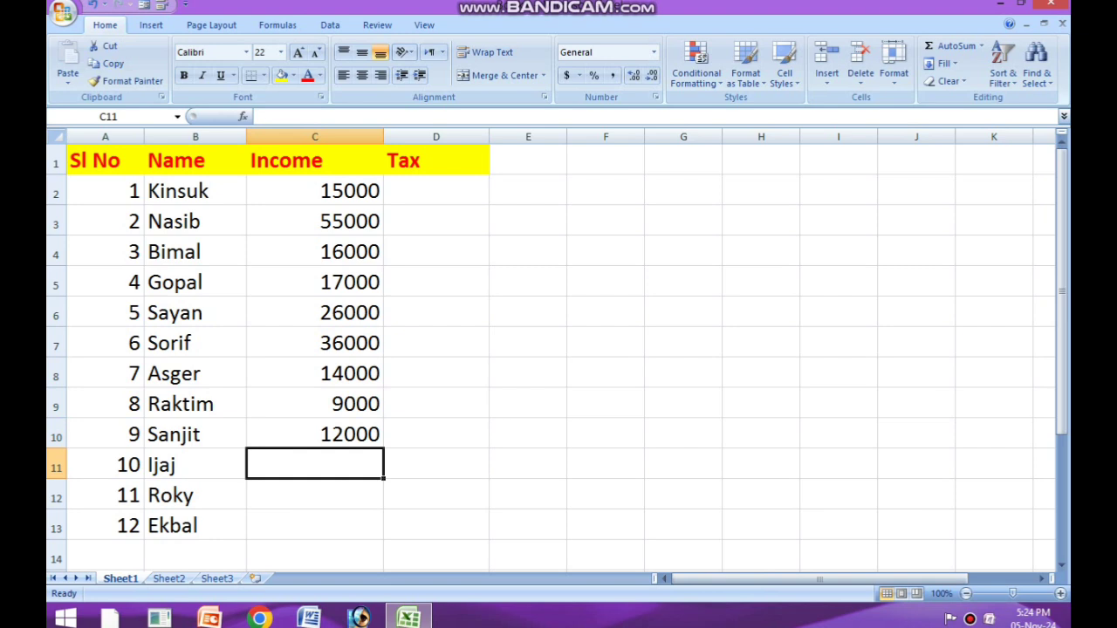
# Step: Enter the incomes 7000, 18000 and 13000 for serial numbers 10 to 12 in cells C11 to C13
pyautogui.write('7000')
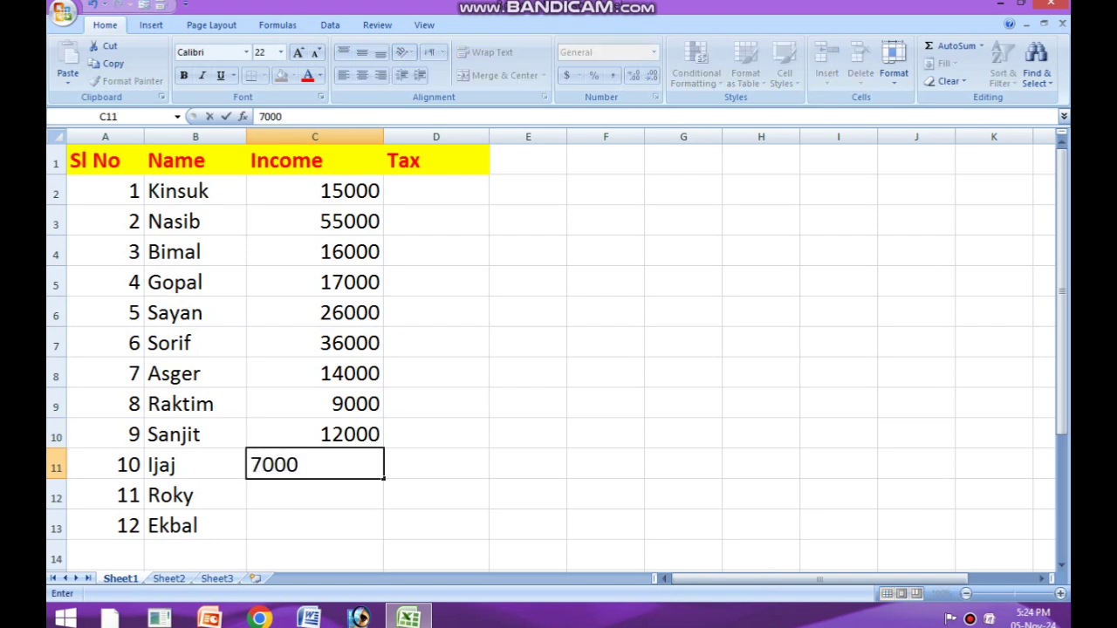
pyautogui.press('Return')
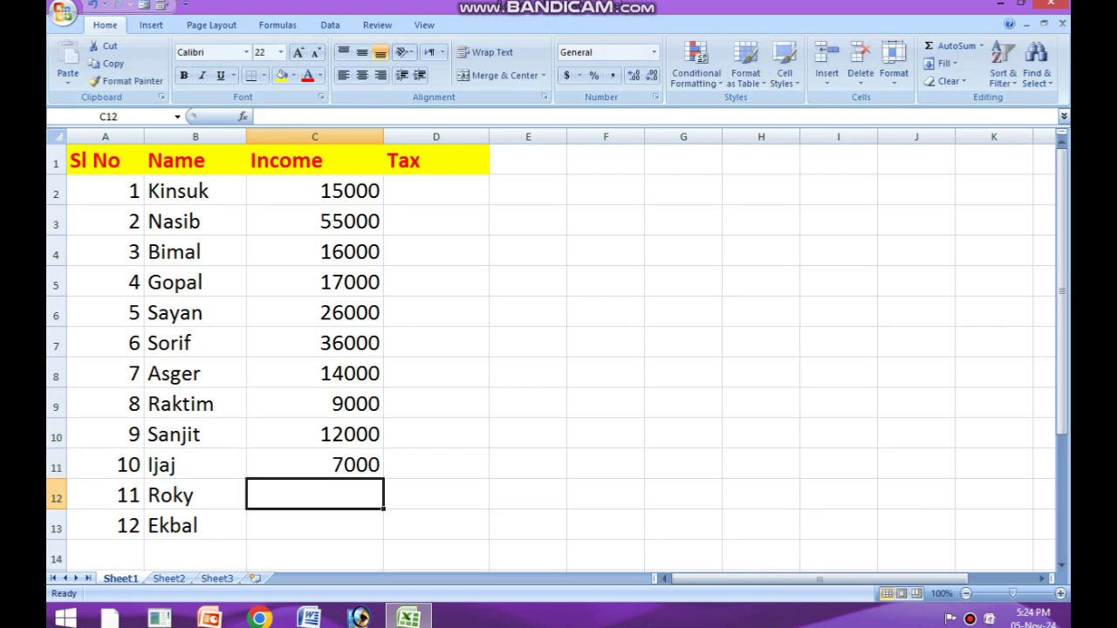
pyautogui.write('1')
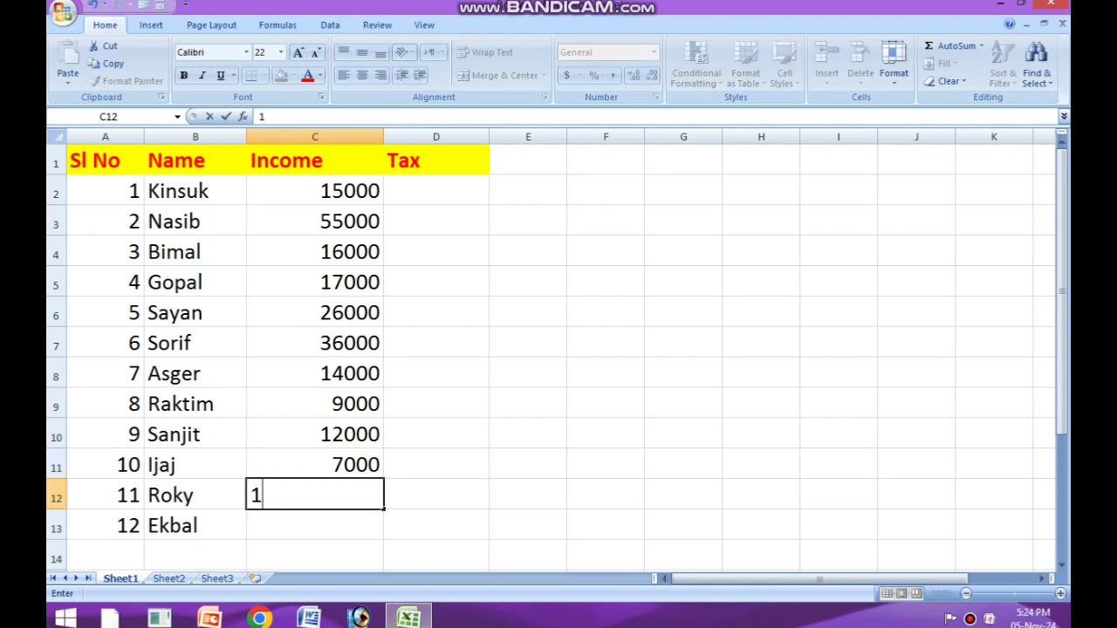
pyautogui.write('8000')
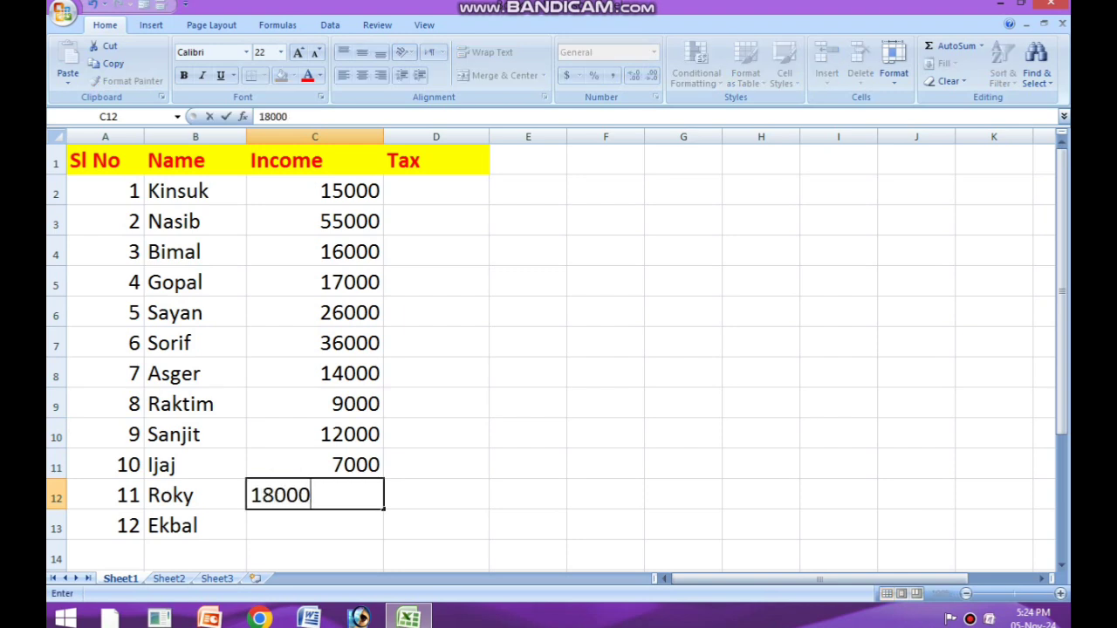
pyautogui.press('Return')
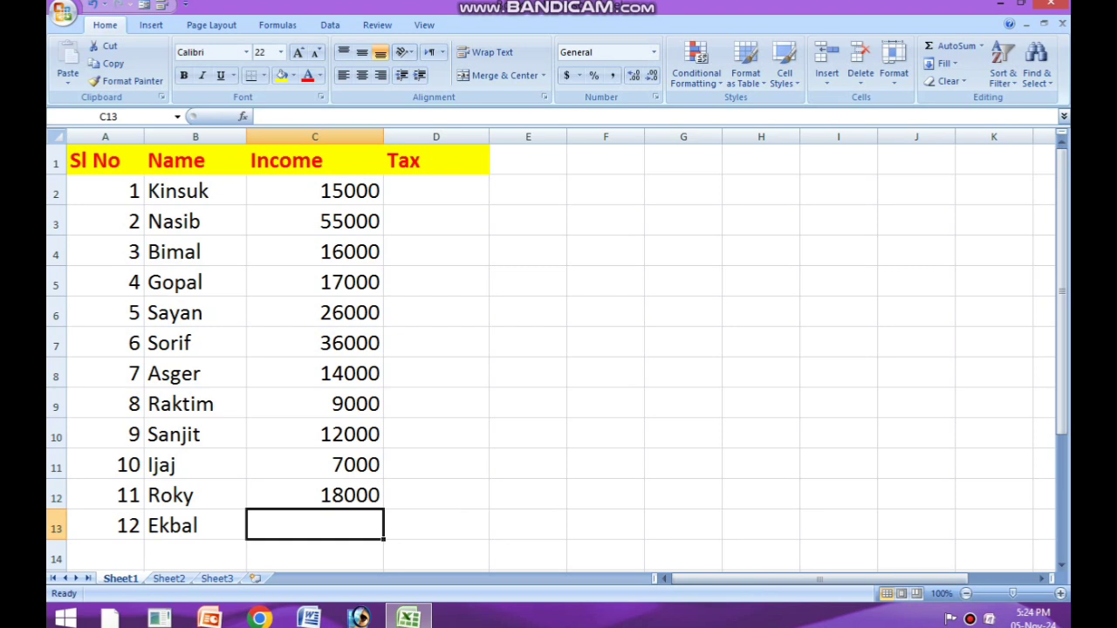
pyautogui.write('13000')
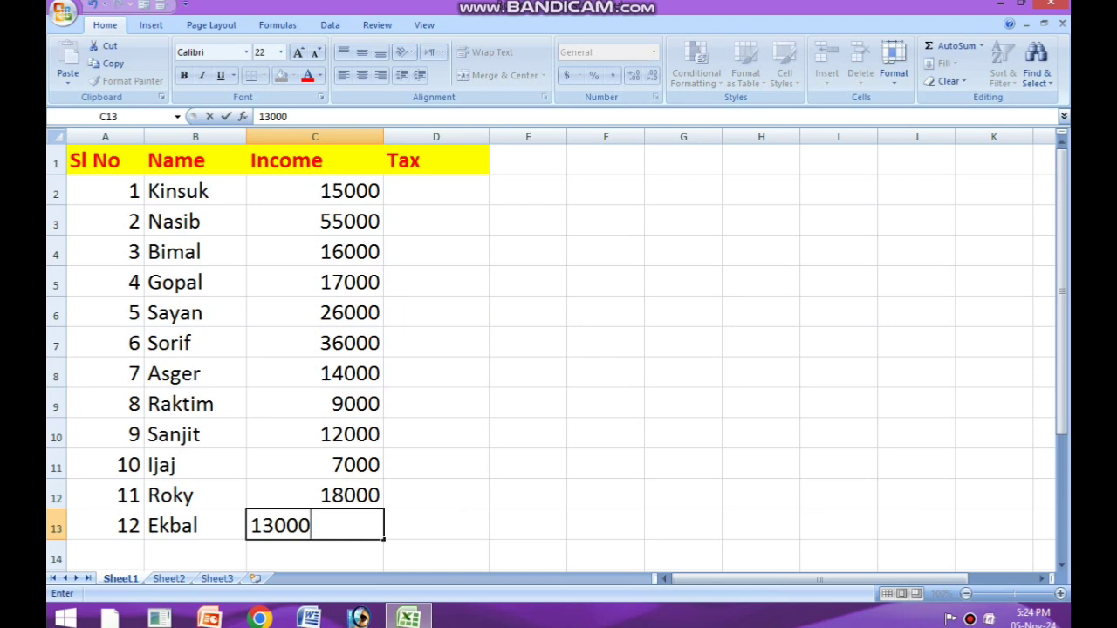
pyautogui.press('Return')
pyautogui.press('Up')
pyautogui.press('Up')
pyautogui.press('Up')
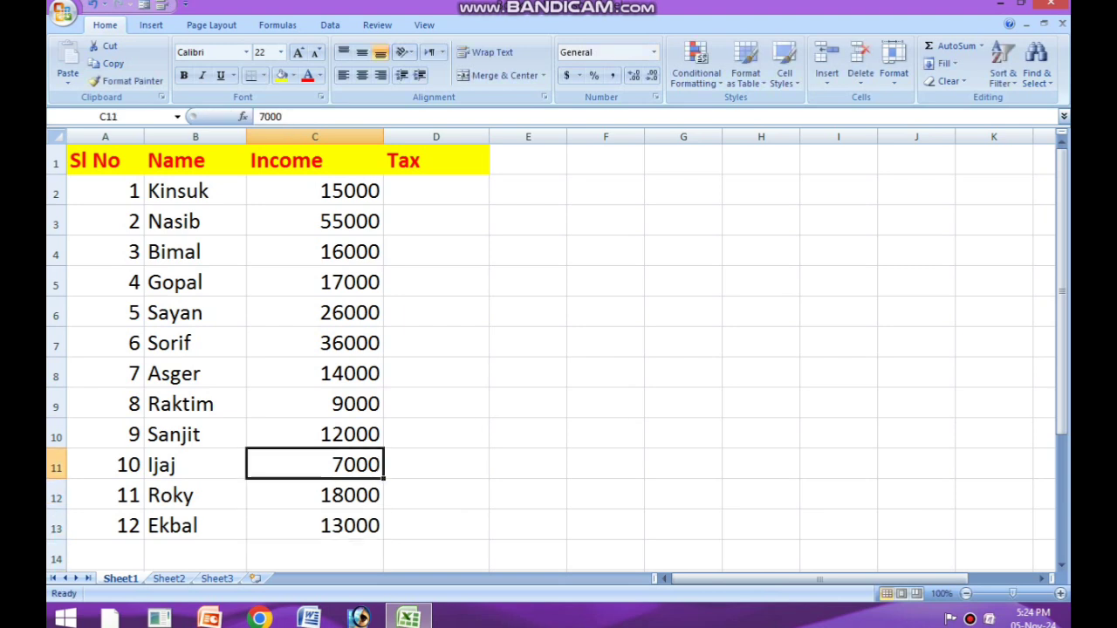
pyautogui.press('Up')
pyautogui.press('Up')
pyautogui.press('Up')
pyautogui.press('Up')
pyautogui.press('Up')
pyautogui.press('Up')
pyautogui.press('Up')
pyautogui.press('Up')
pyautogui.press('Up')
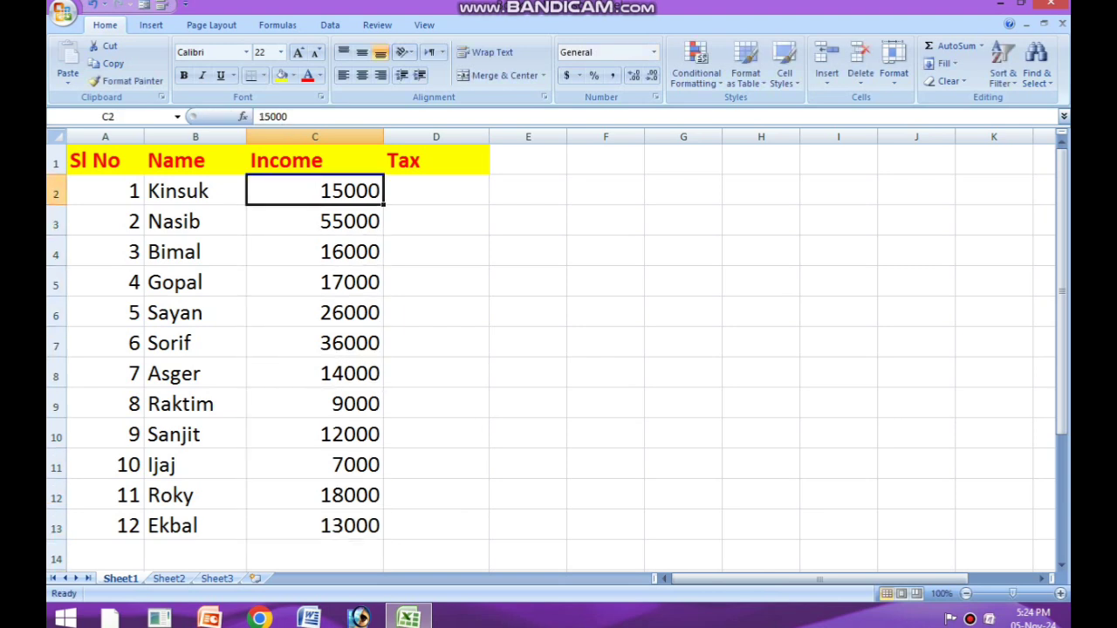
pyautogui.click(315, 374)
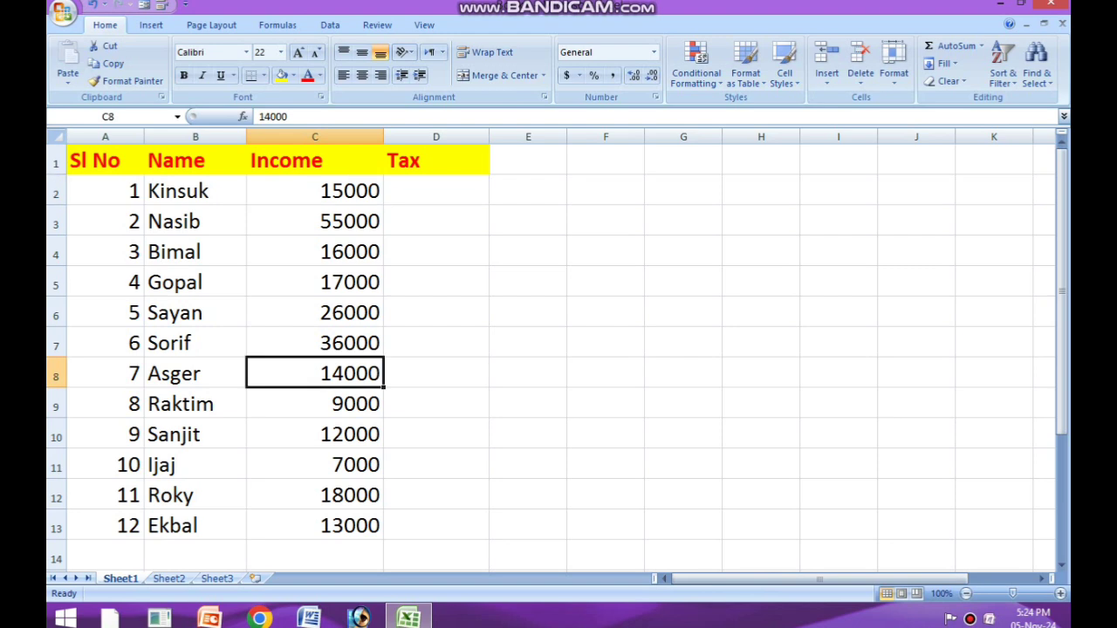
# Step: Review the names and incomes listed for the twelve people in columns B and C
pyautogui.click(195, 191)
pyautogui.press('Right')
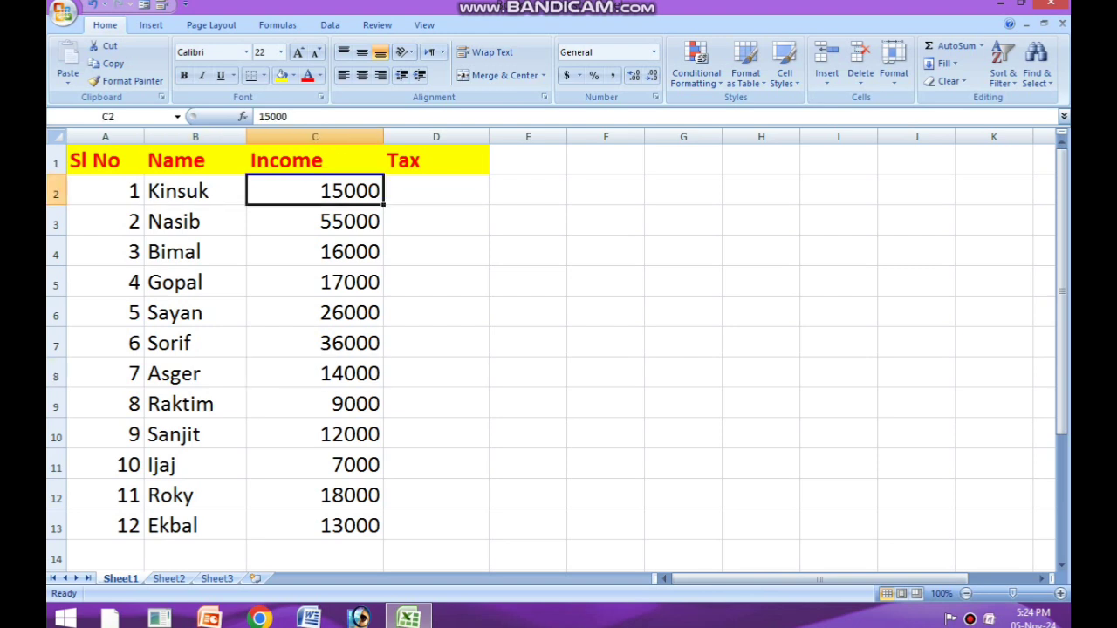
pyautogui.click(315, 374)
pyautogui.click(316, 435)
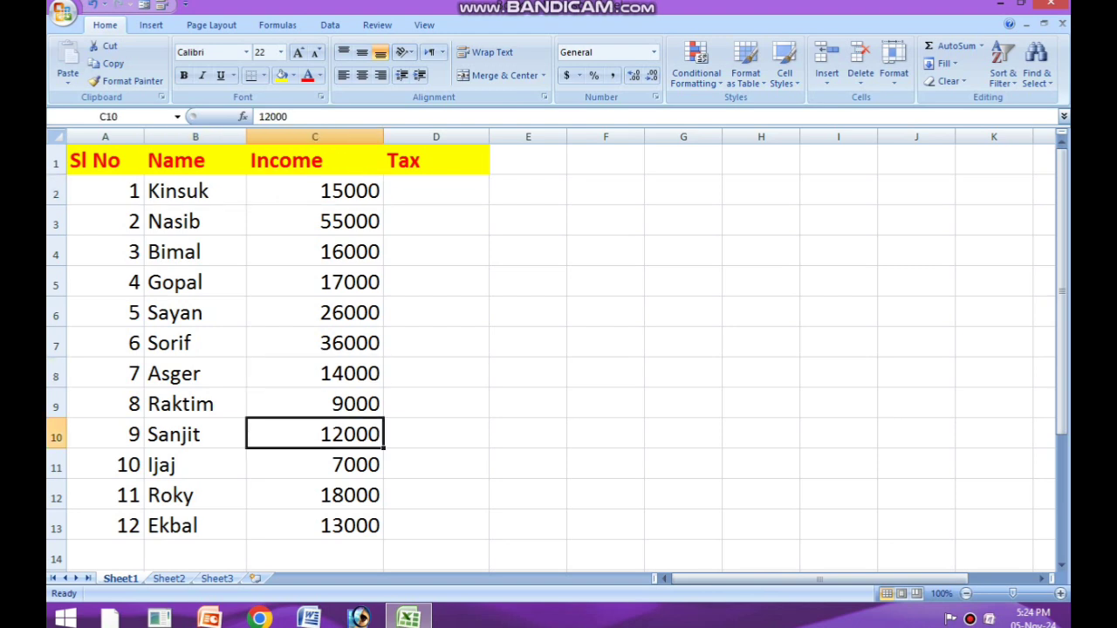
pyautogui.click(196, 191)
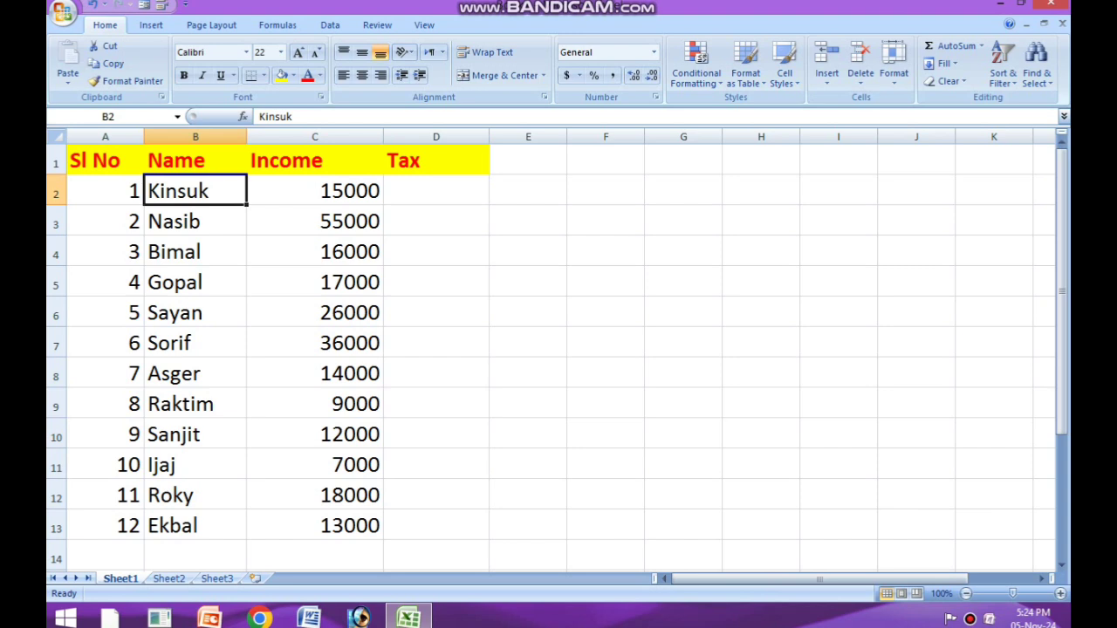
pyautogui.click(195, 495)
pyautogui.click(315, 191)
pyautogui.click(316, 252)
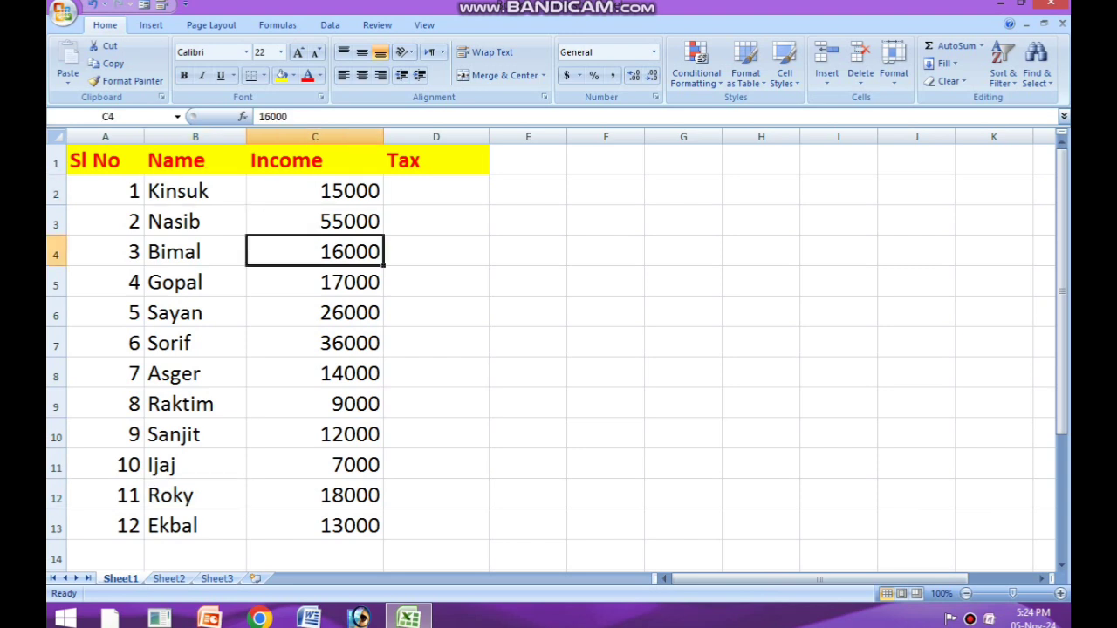
pyautogui.click(315, 283)
pyautogui.moveTo(315, 404); pyautogui.dragTo(315, 496)
pyautogui.click(436, 525)
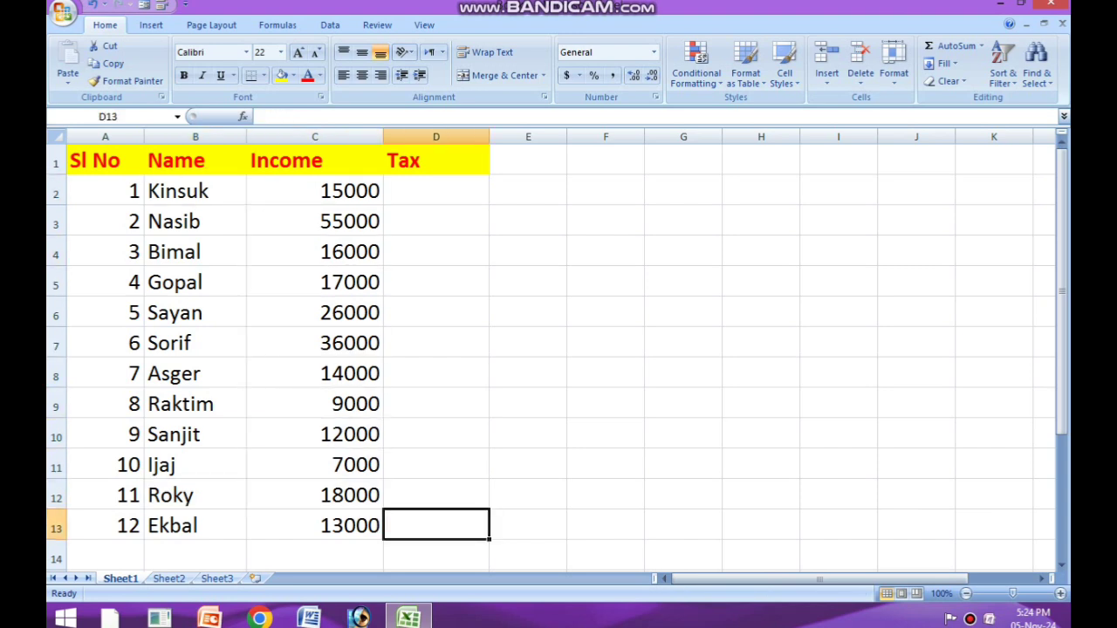
# Step: Increase the font size of the first Tax cell, D2, to 28
pyautogui.click(436, 313)
pyautogui.click(437, 191)
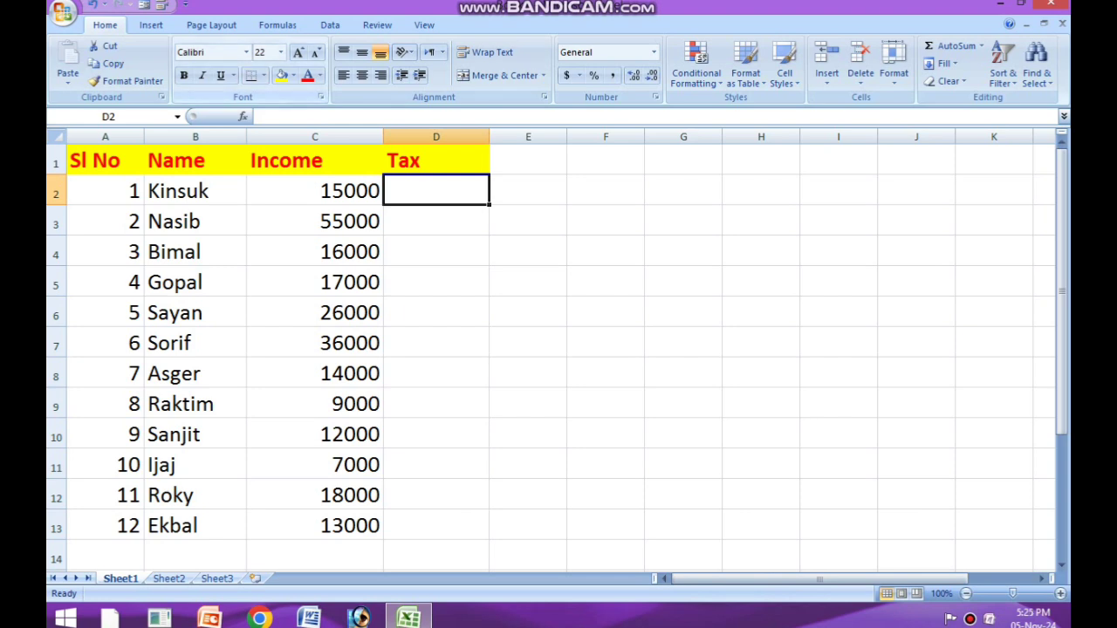
pyautogui.click(298, 53)
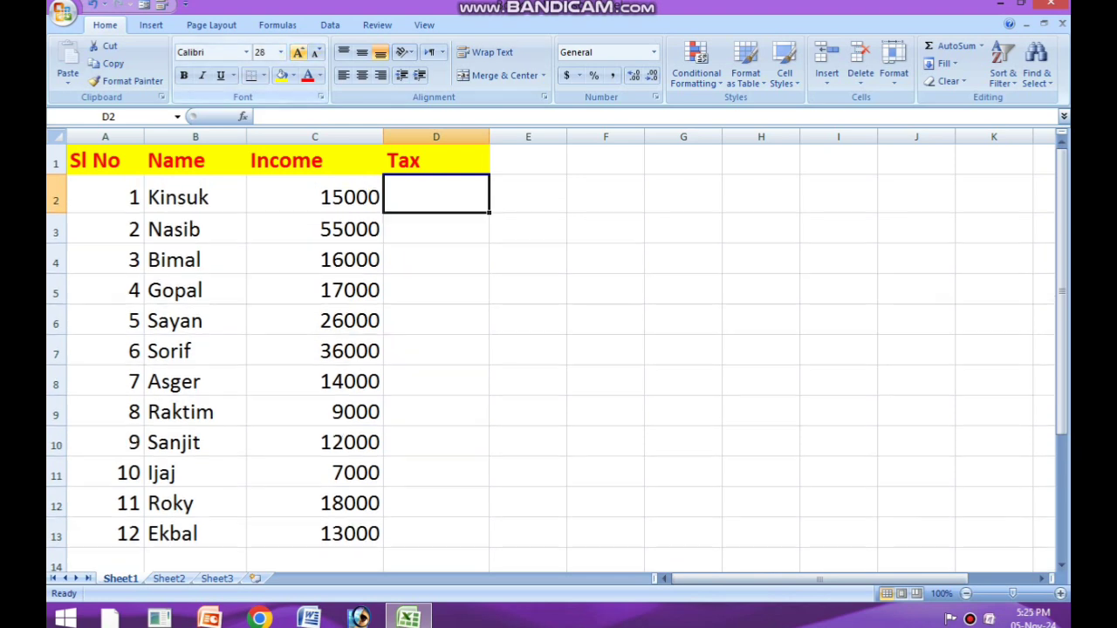
pyautogui.doubleClick(436, 194)
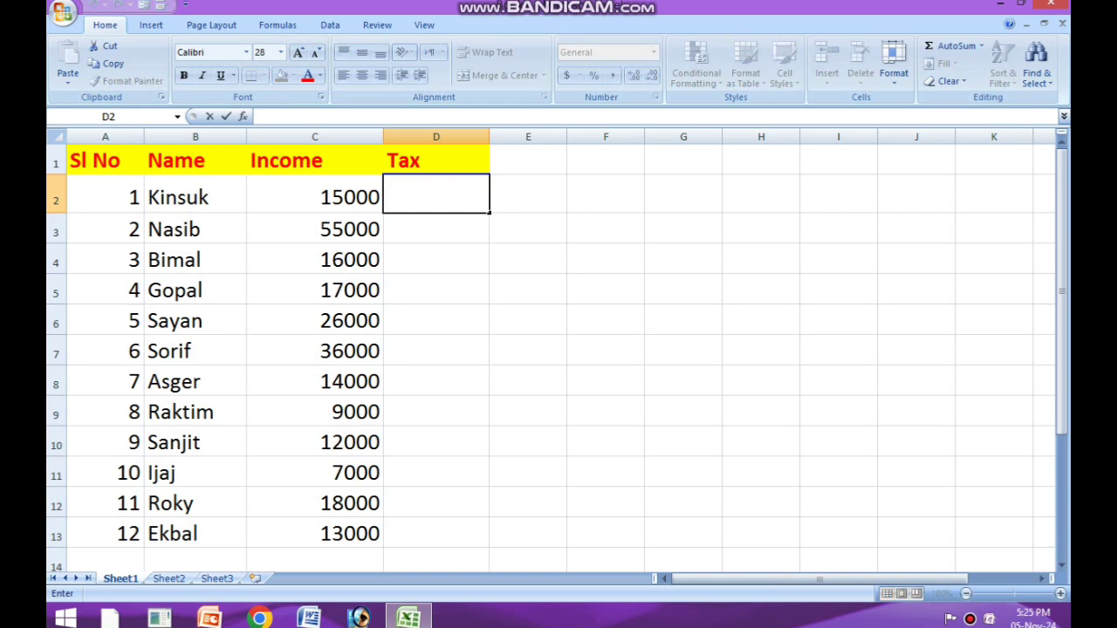
pyautogui.write('=')
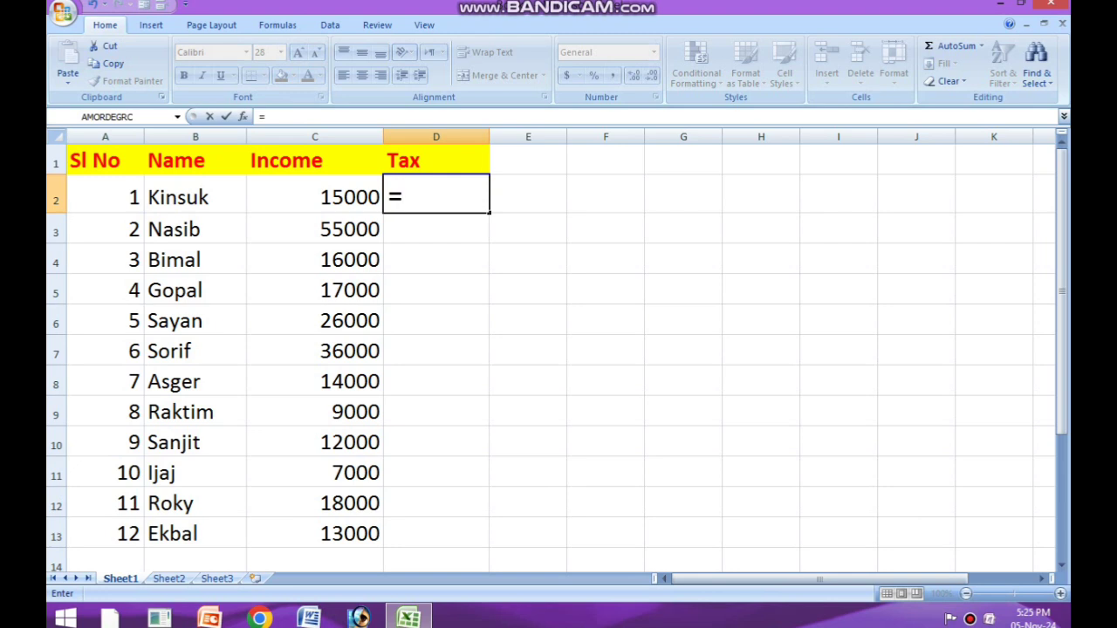
pyautogui.write('i')
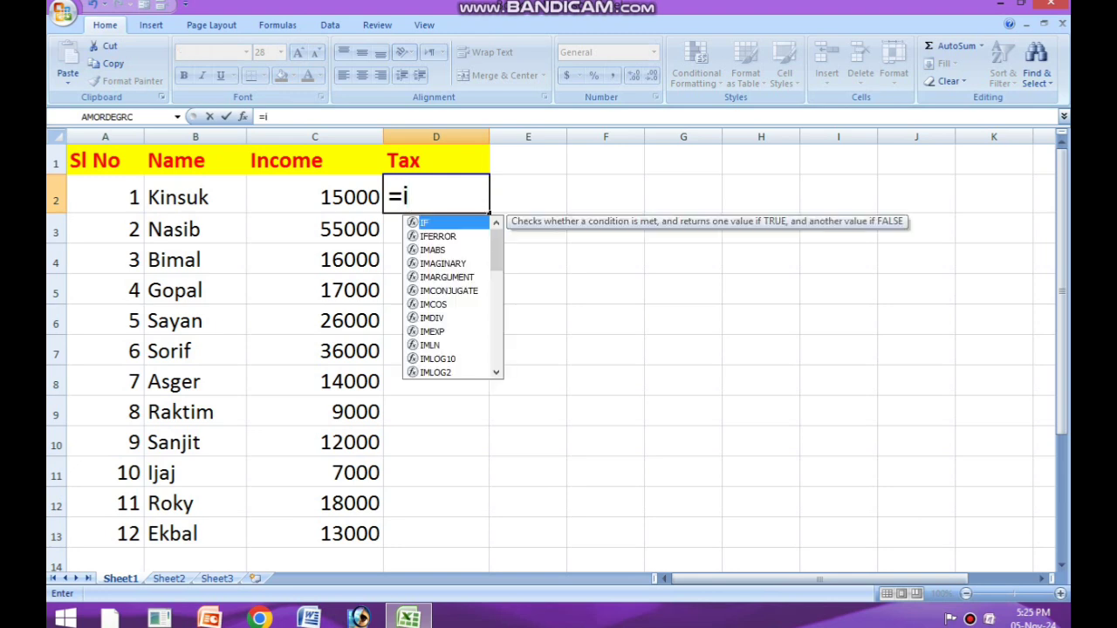
pyautogui.write('f(')
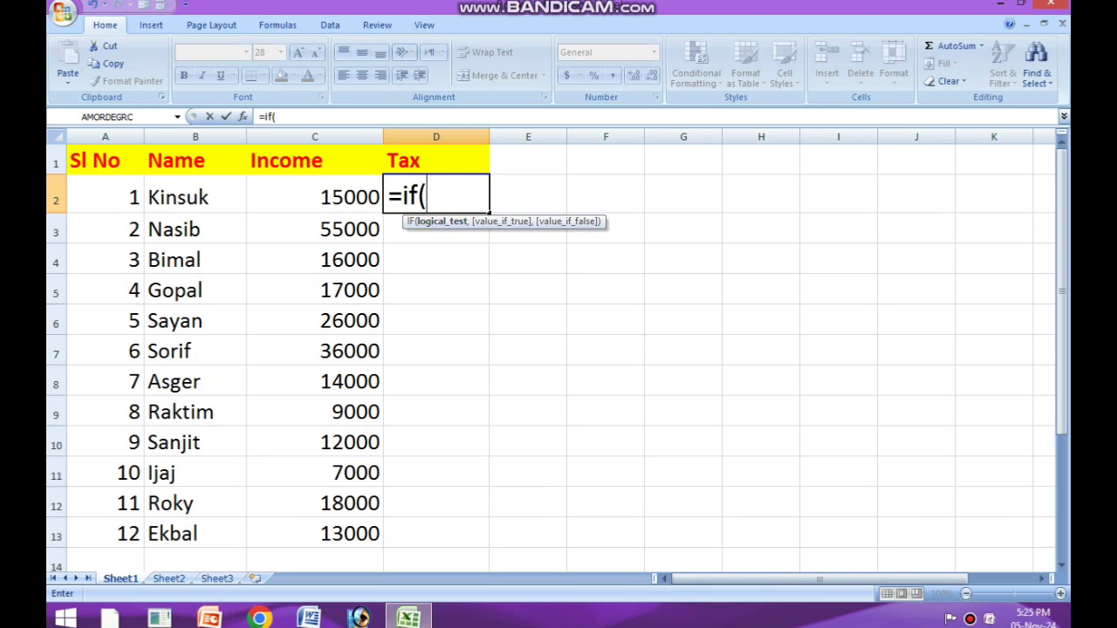
pyautogui.click(316, 194)
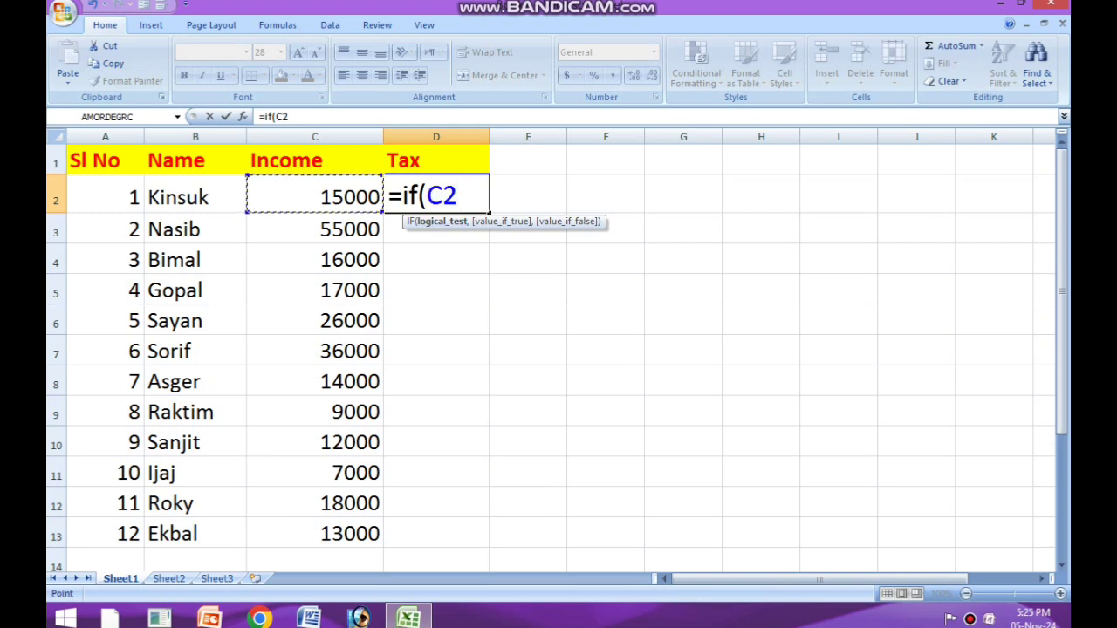
pyautogui.write('(')
pyautogui.press('BackSpace')
pyautogui.press('BackSpace')
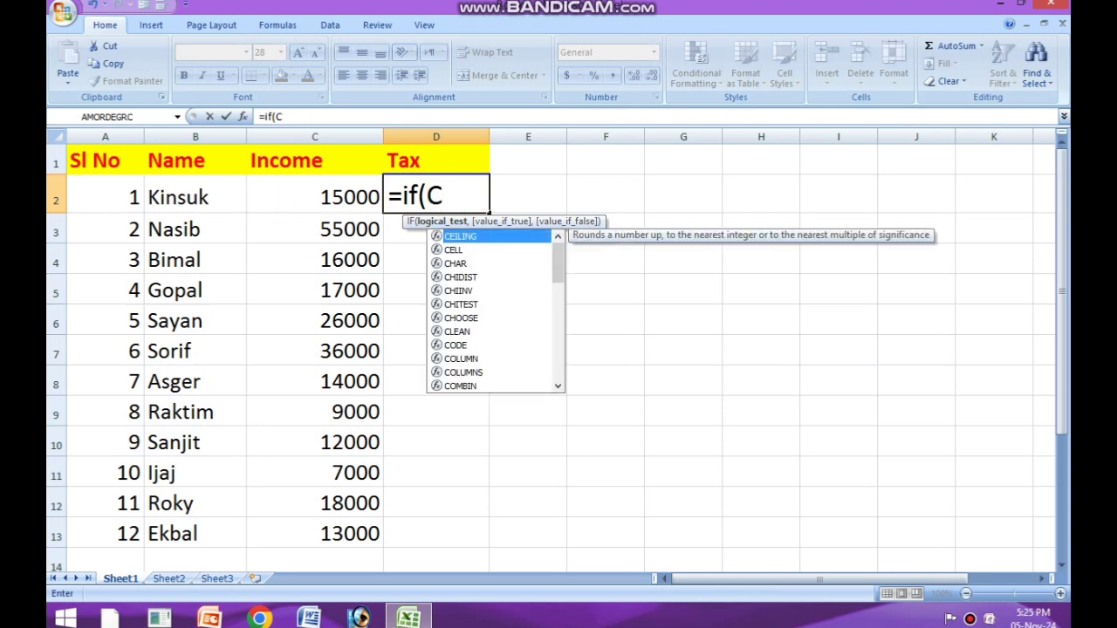
pyautogui.write('2')
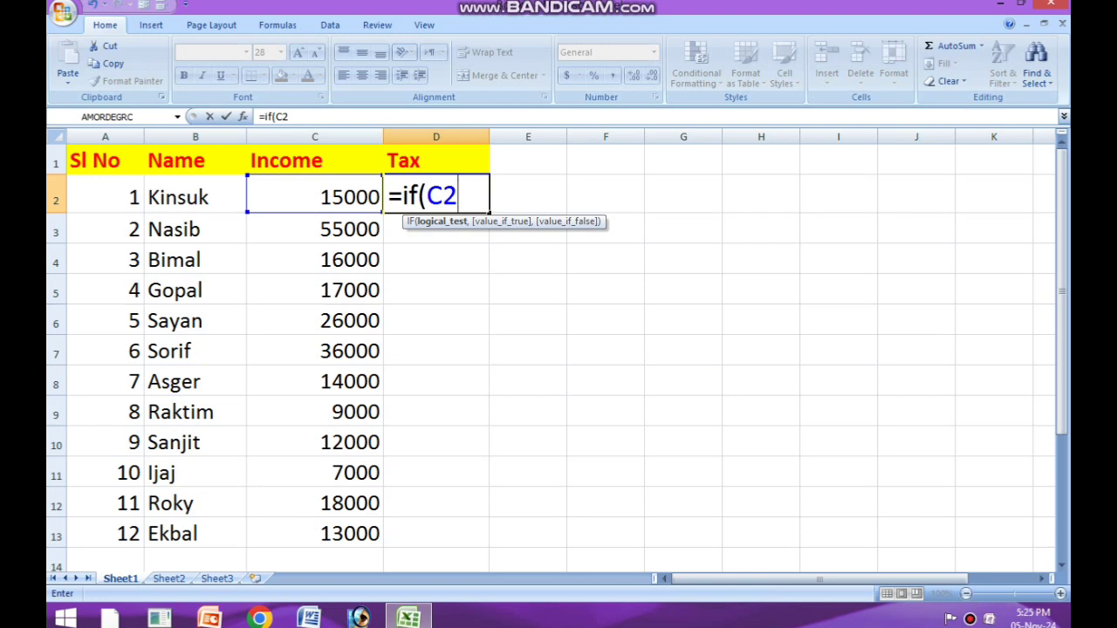
pyautogui.press('BackSpace')
pyautogui.press('BackSpace')
pyautogui.press('BackSpace')
pyautogui.press('BackSpace')
pyautogui.press('BackSpace')
pyautogui.press('BackSpace')
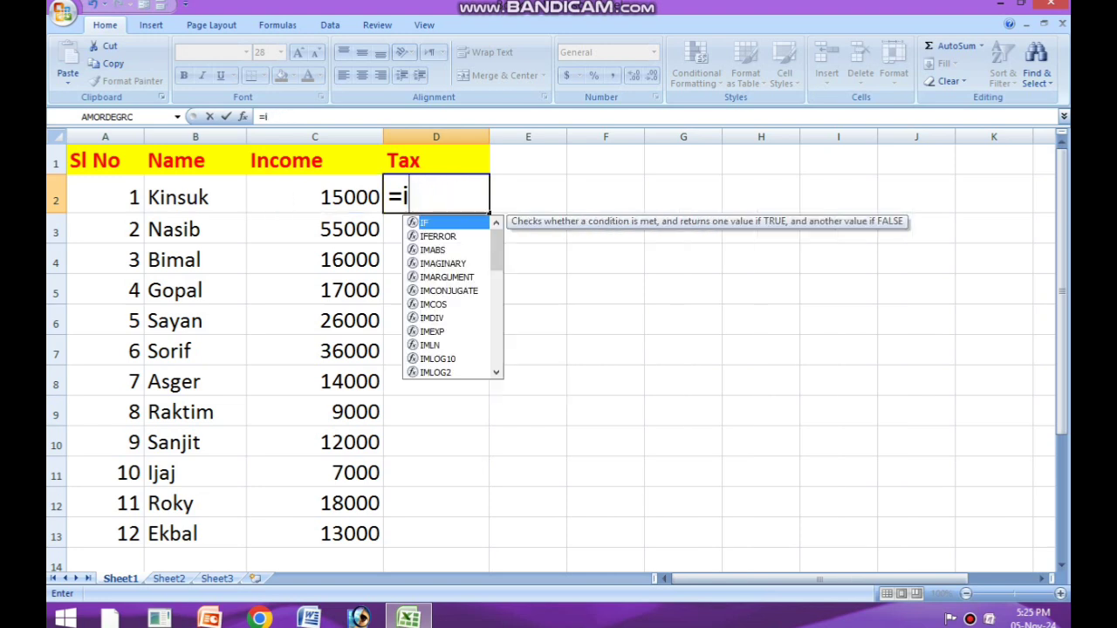
pyautogui.click(683, 533)
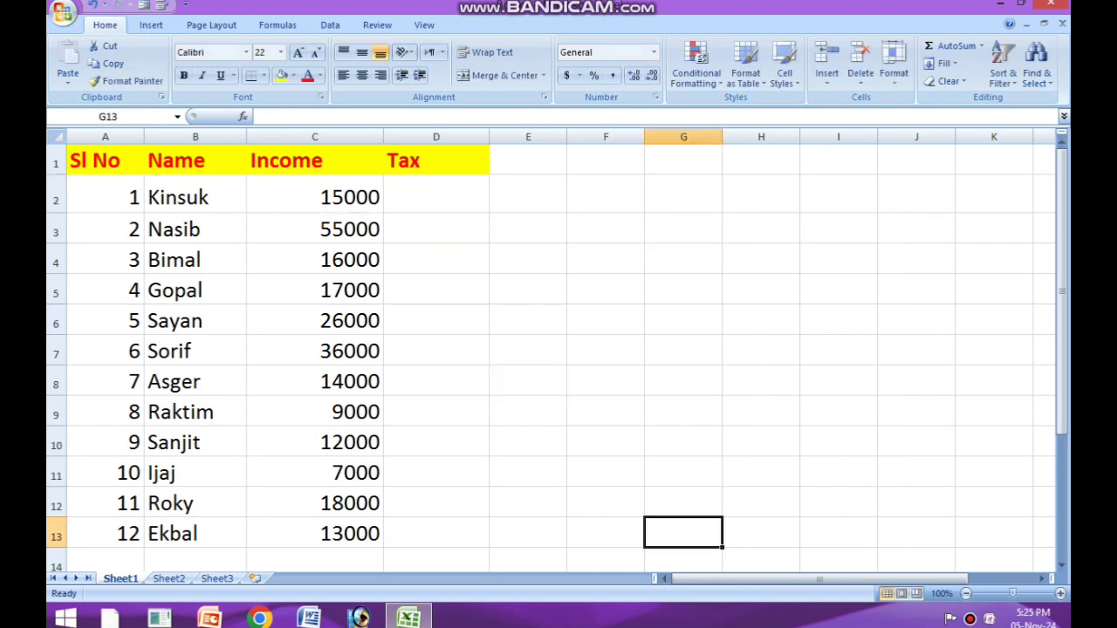
pyautogui.click(684, 350)
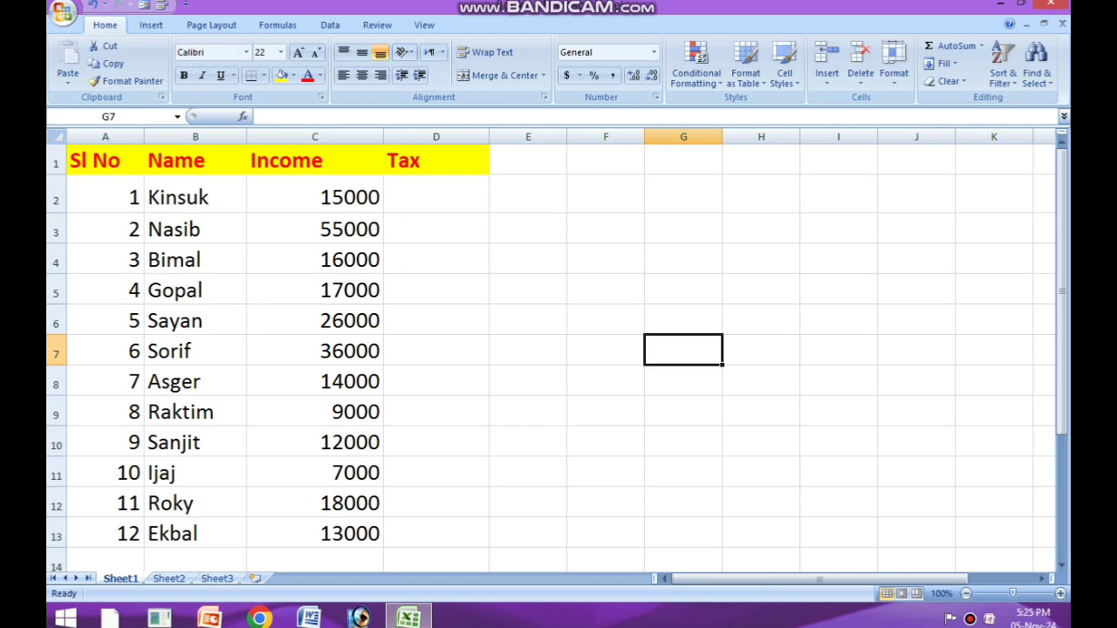
# Step: Start an IF formula in cell D2 with the logical test C2<=5000
pyautogui.click(436, 194)
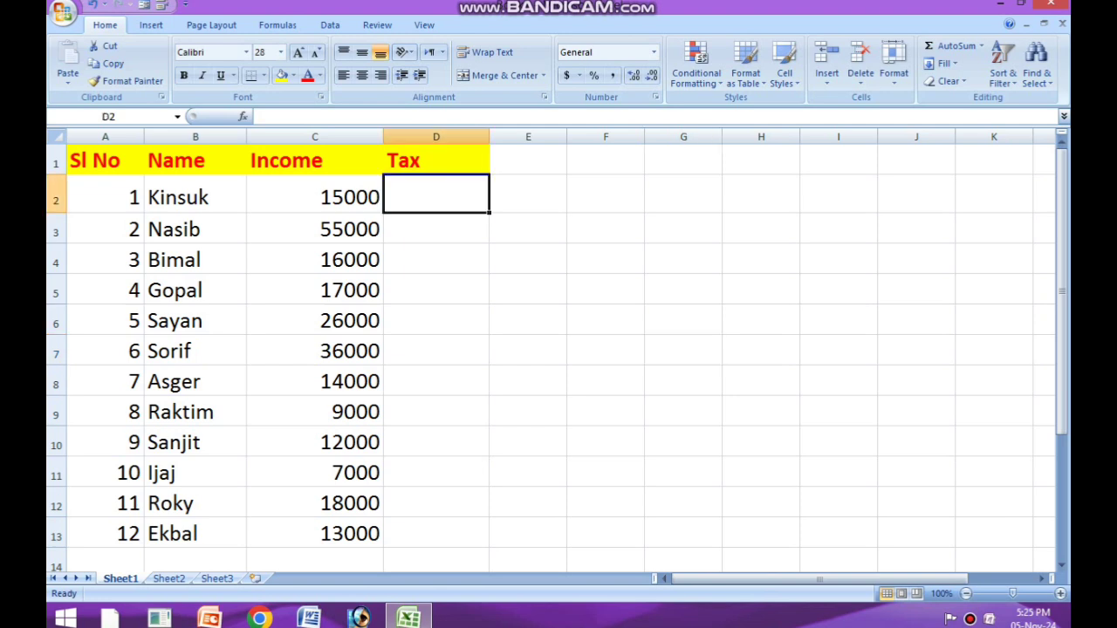
pyautogui.write('=')
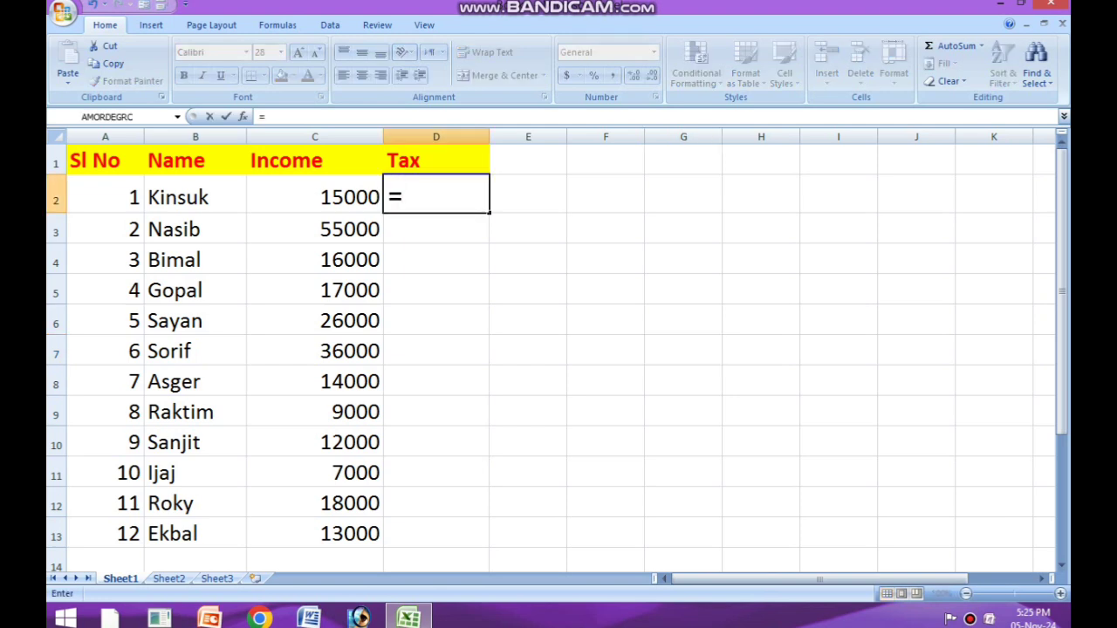
pyautogui.write('if')
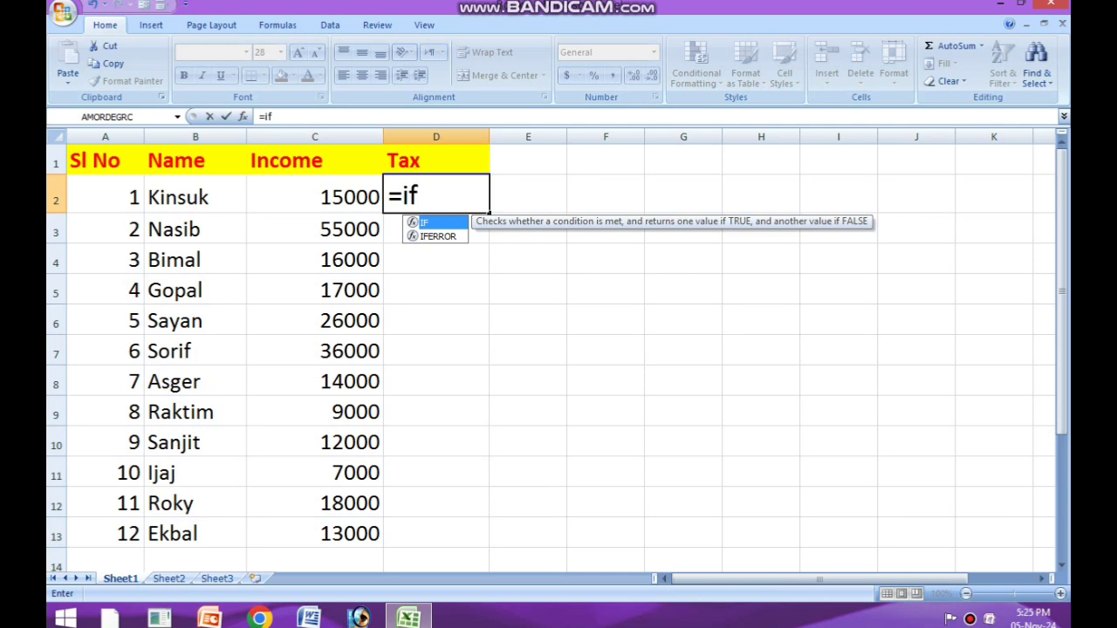
pyautogui.write('(')
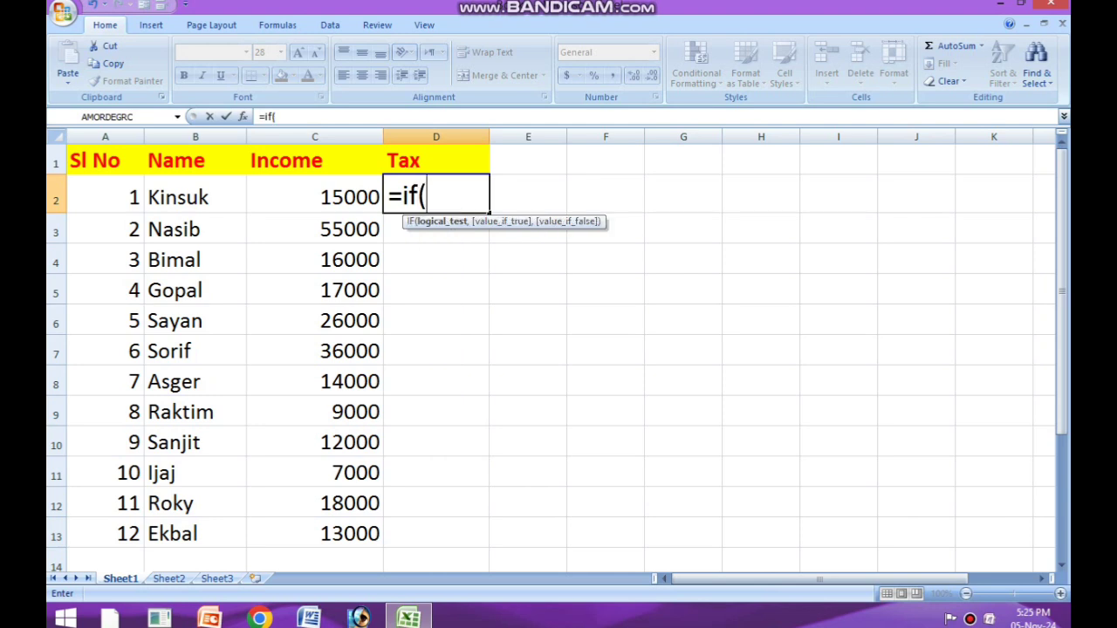
pyautogui.click(315, 196)
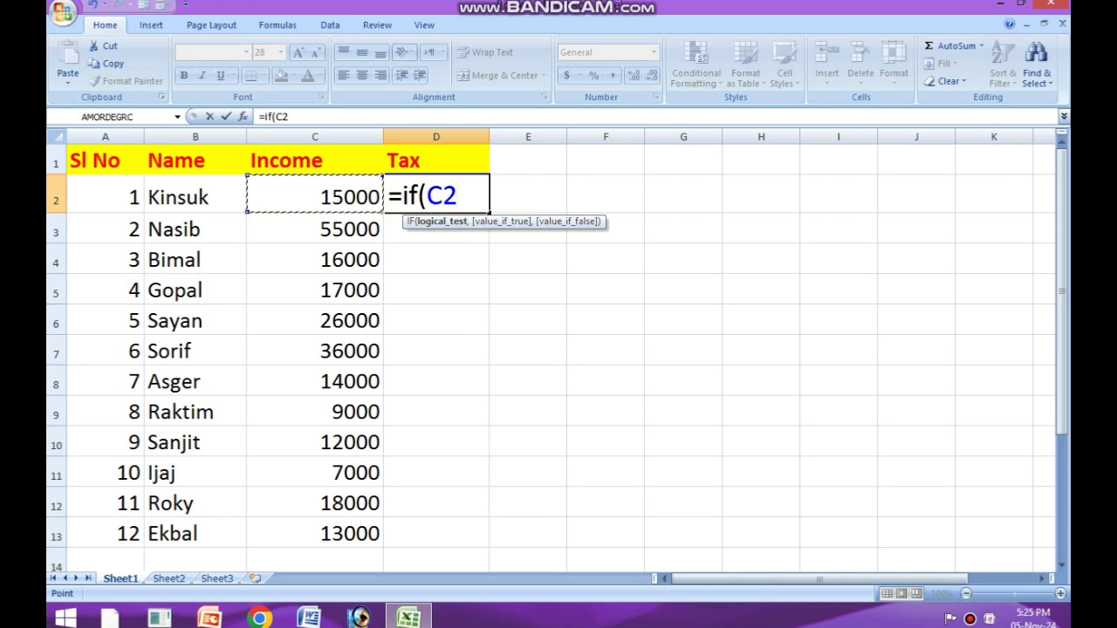
pyautogui.write('<')
pyautogui.press('BackSpace')
pyautogui.write('>')
pyautogui.press('BackSpace')
pyautogui.write('<=50')
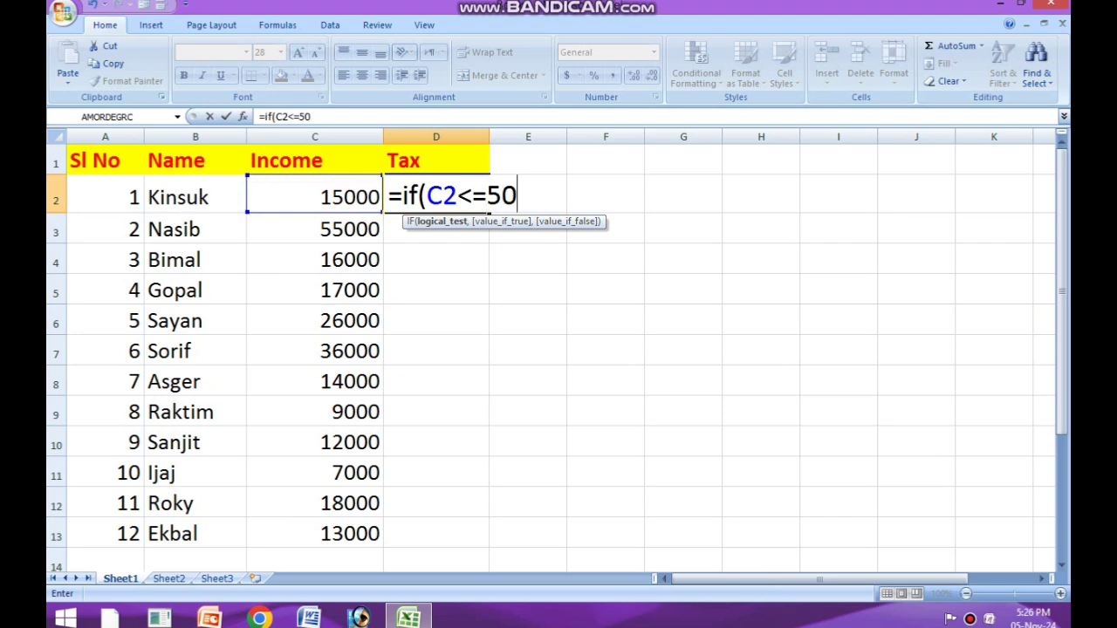
pyautogui.write('00,2')
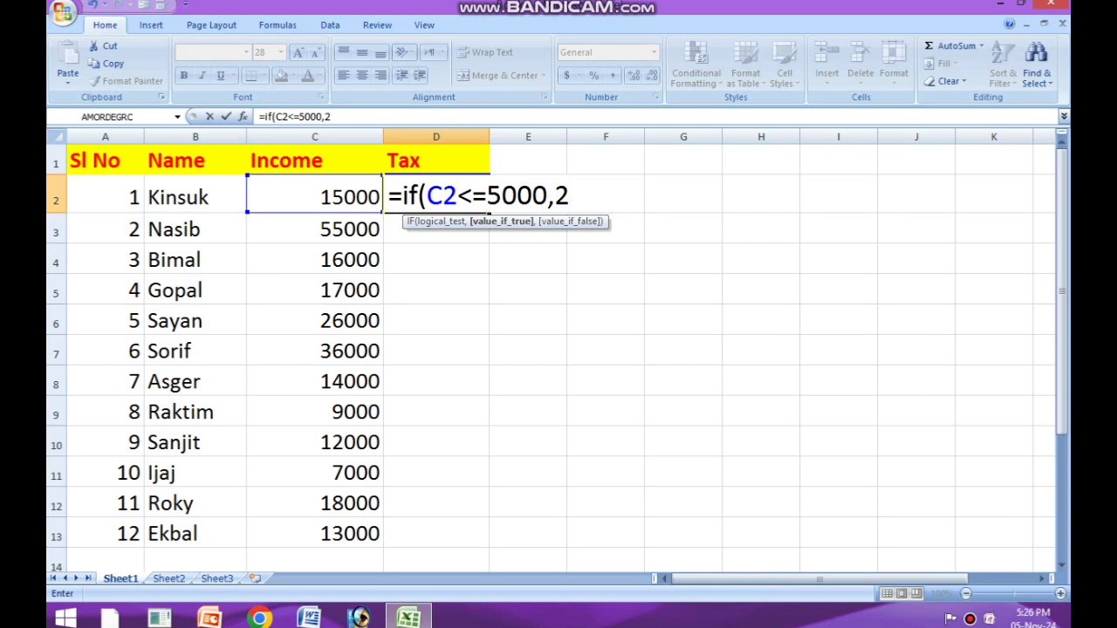
# Step: Add C2*2% as the value if true for the 5000 income test in the D2 formula
pyautogui.press('BackSpace')
pyautogui.write('C2')
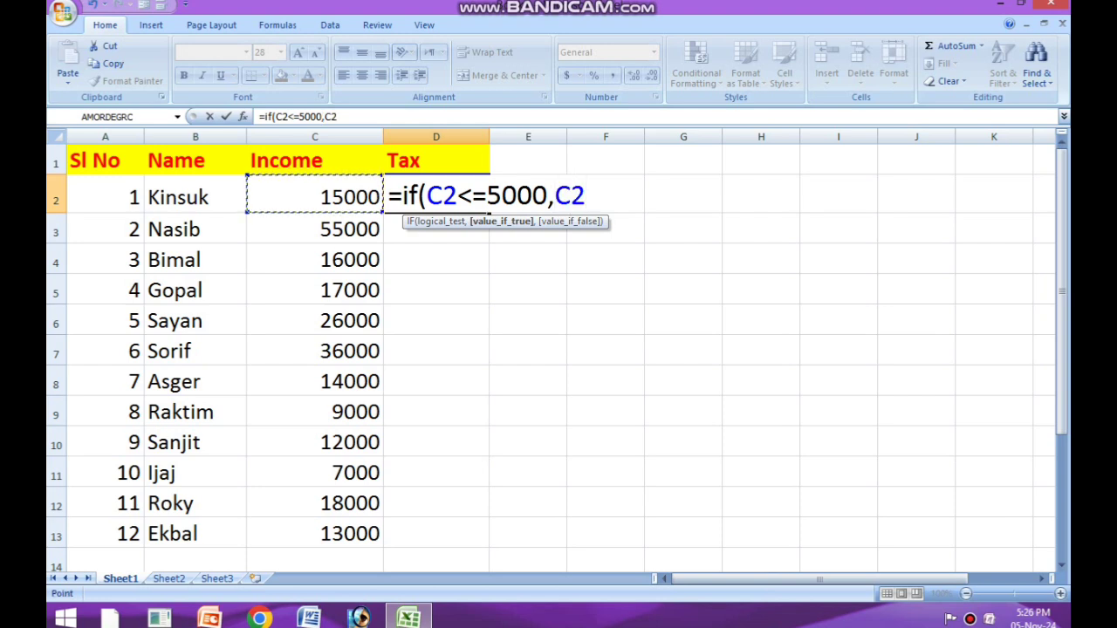
pyautogui.write('*2')
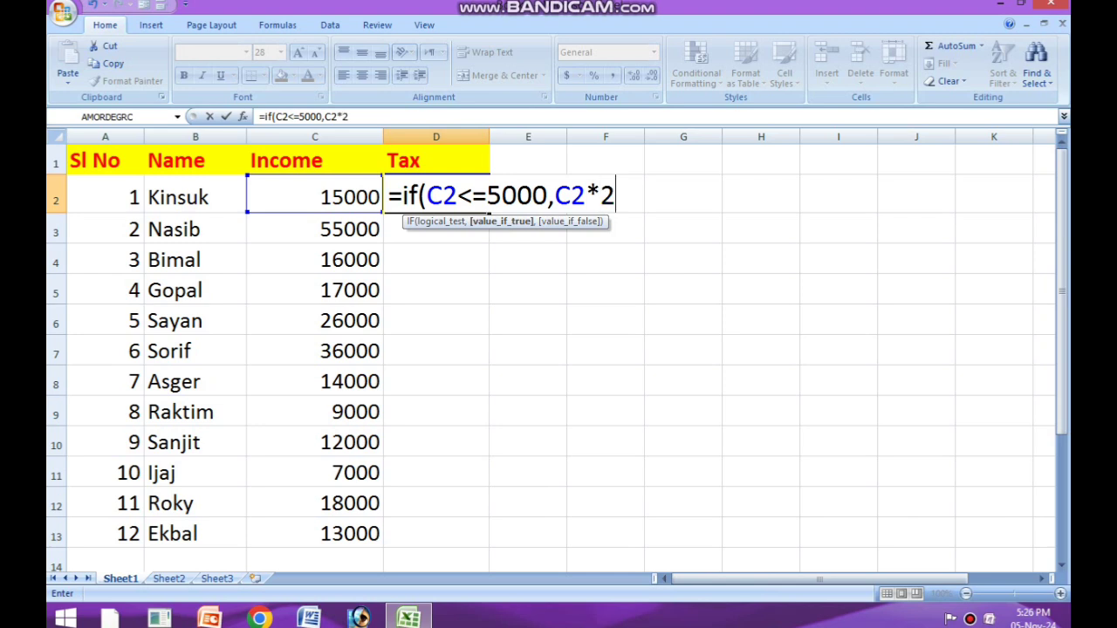
pyautogui.write('%,if')
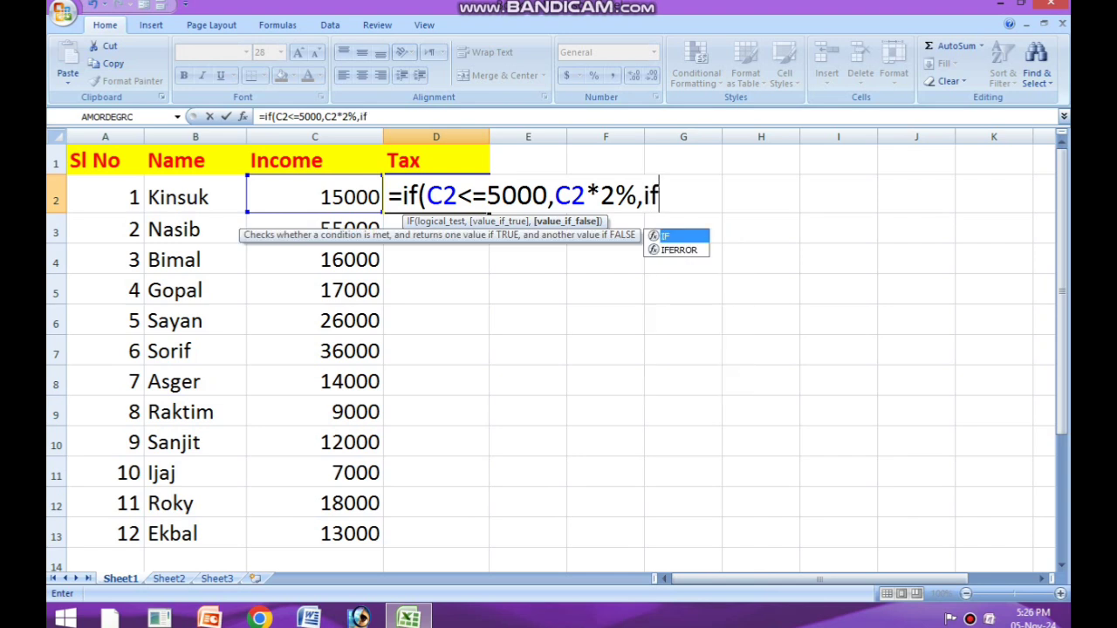
pyautogui.write('(')
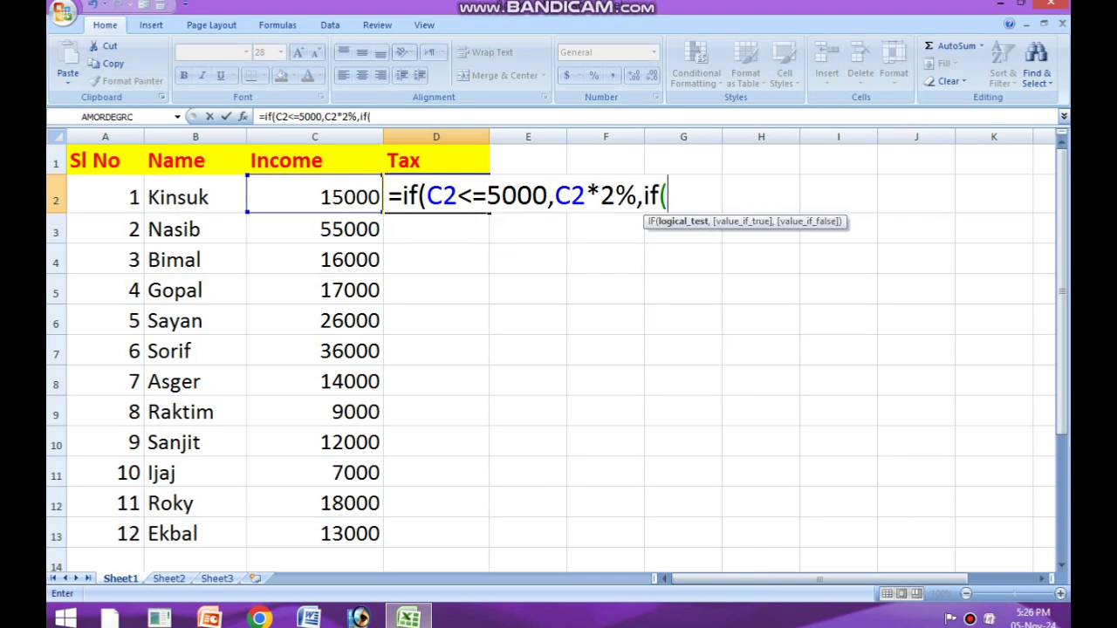
# Step: Nest a second IF as the value if false in the D2 formula, with the logical test C2<=10000
pyautogui.press('Left')
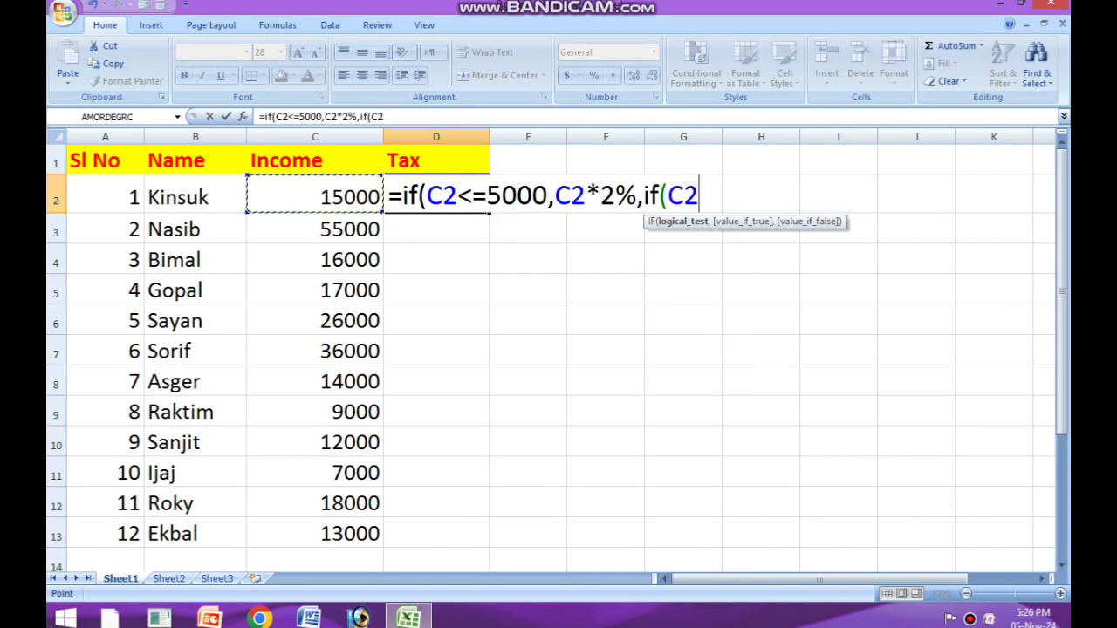
pyautogui.write('<=10')
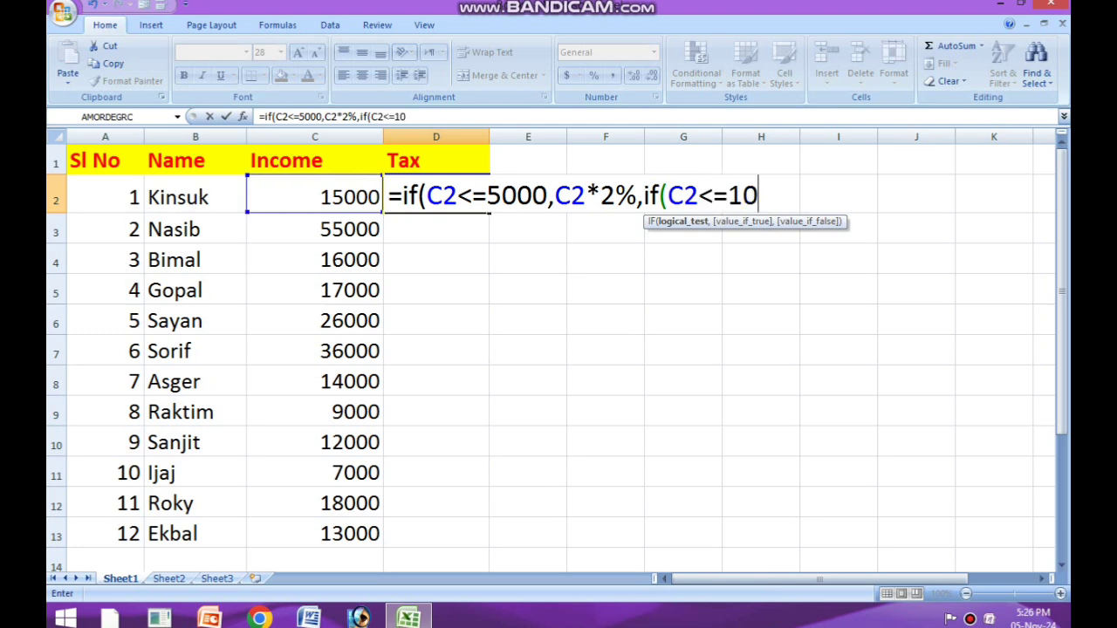
pyautogui.write('000')
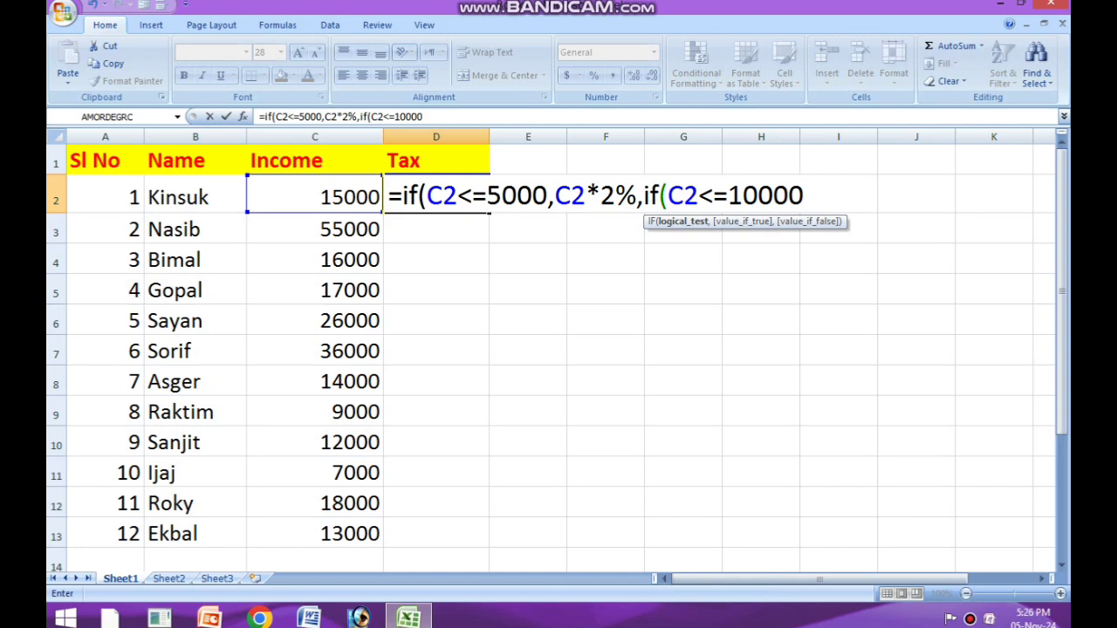
# Step: Add C2*3% as the nested IF's value if true, followed by a comma for its next argument
pyautogui.write(',')
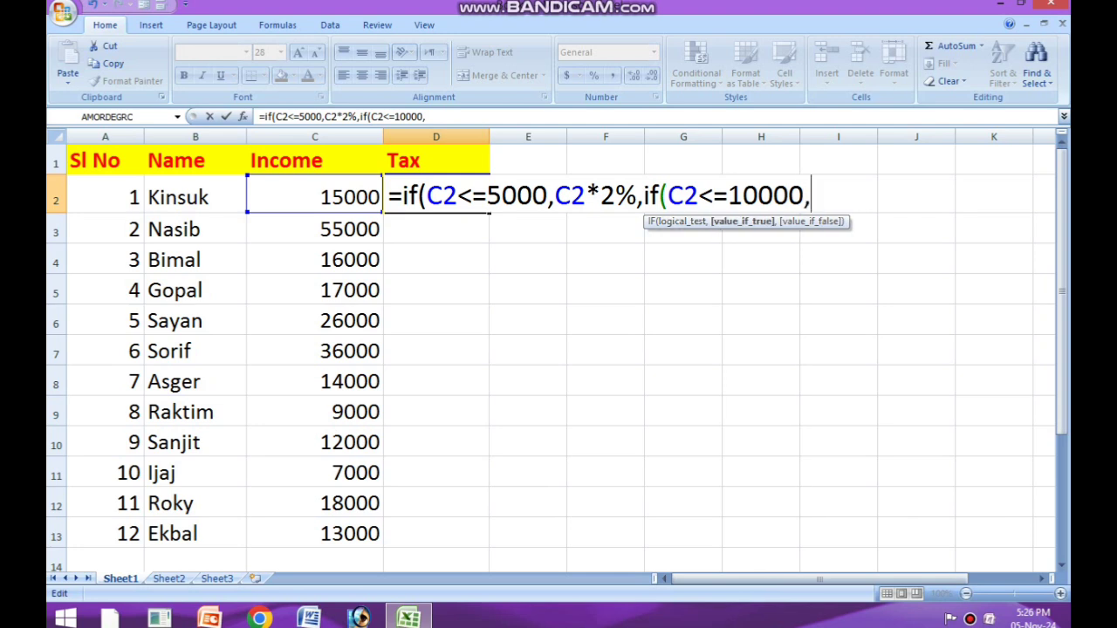
pyautogui.click(315, 195)
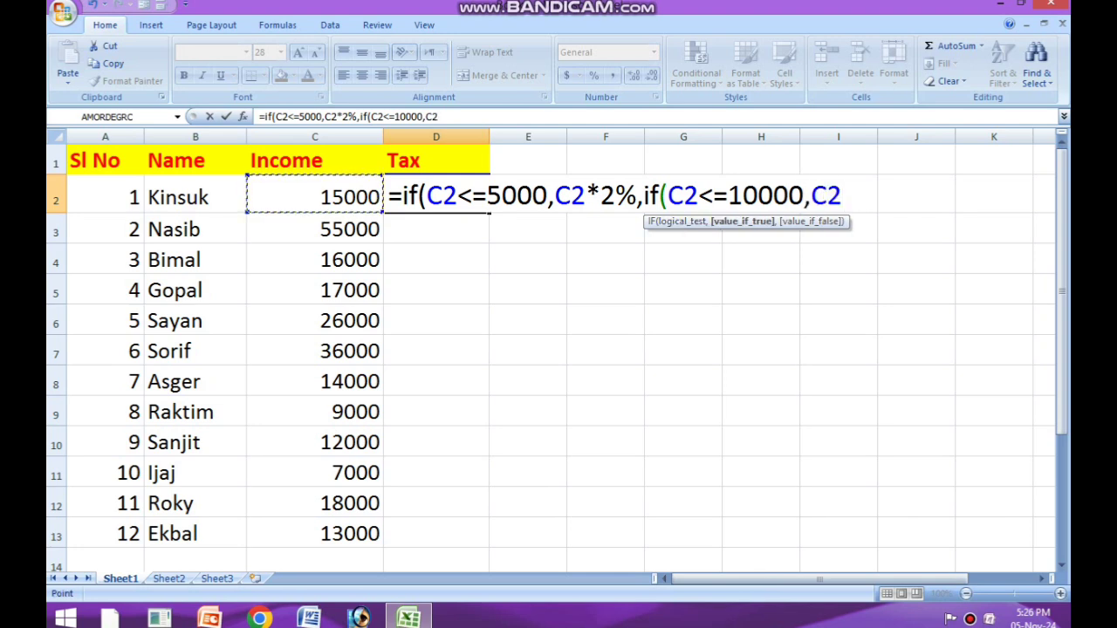
pyautogui.write('*3')
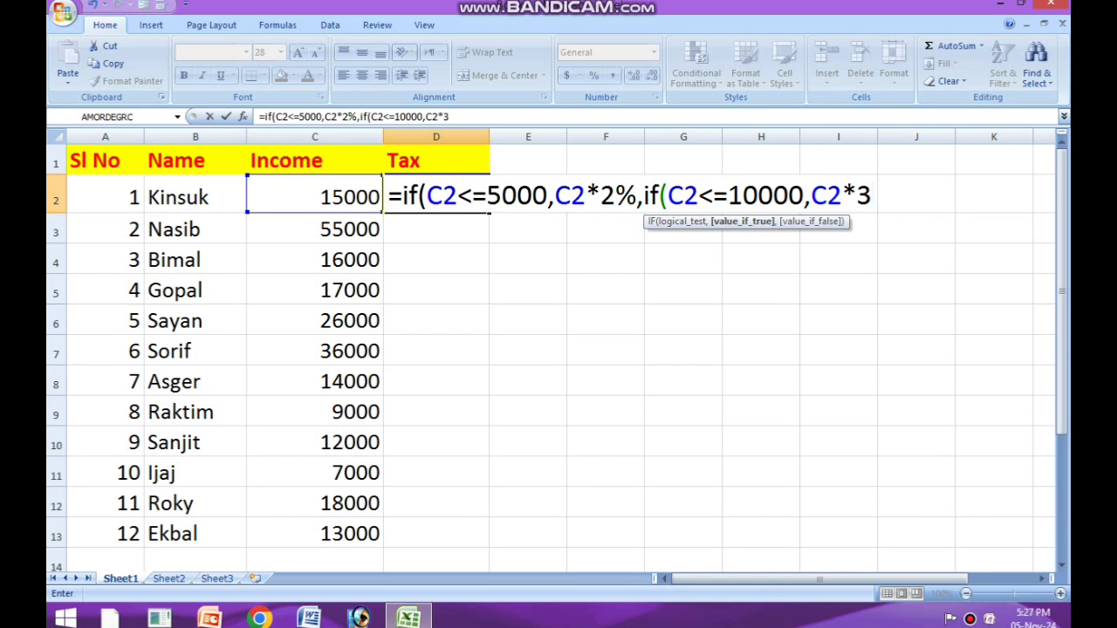
pyautogui.write('%,')
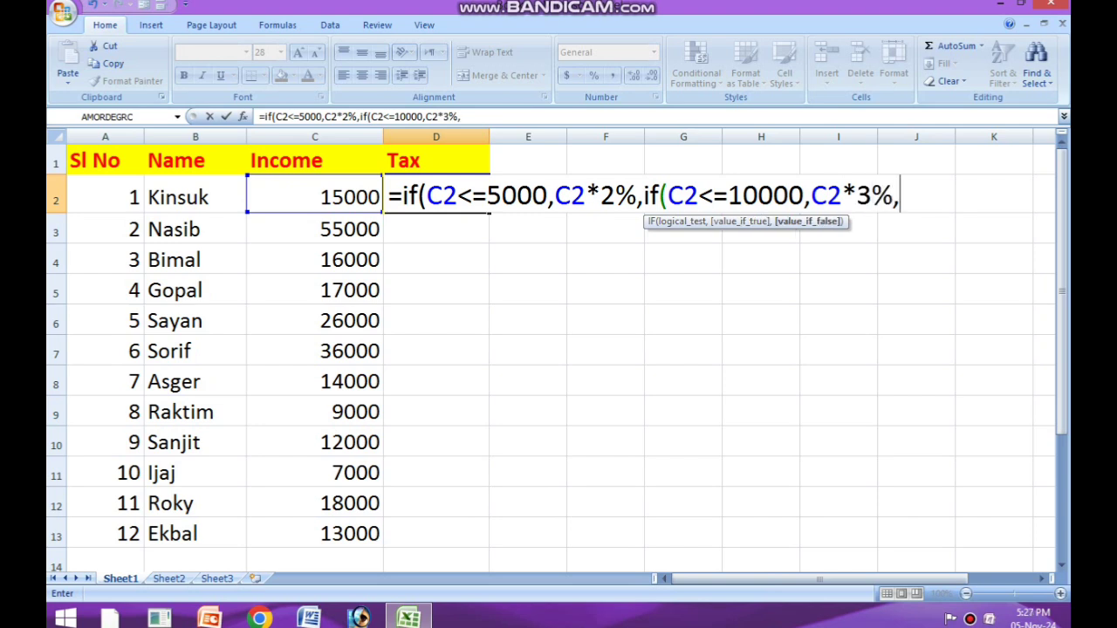
pyautogui.write('if(')
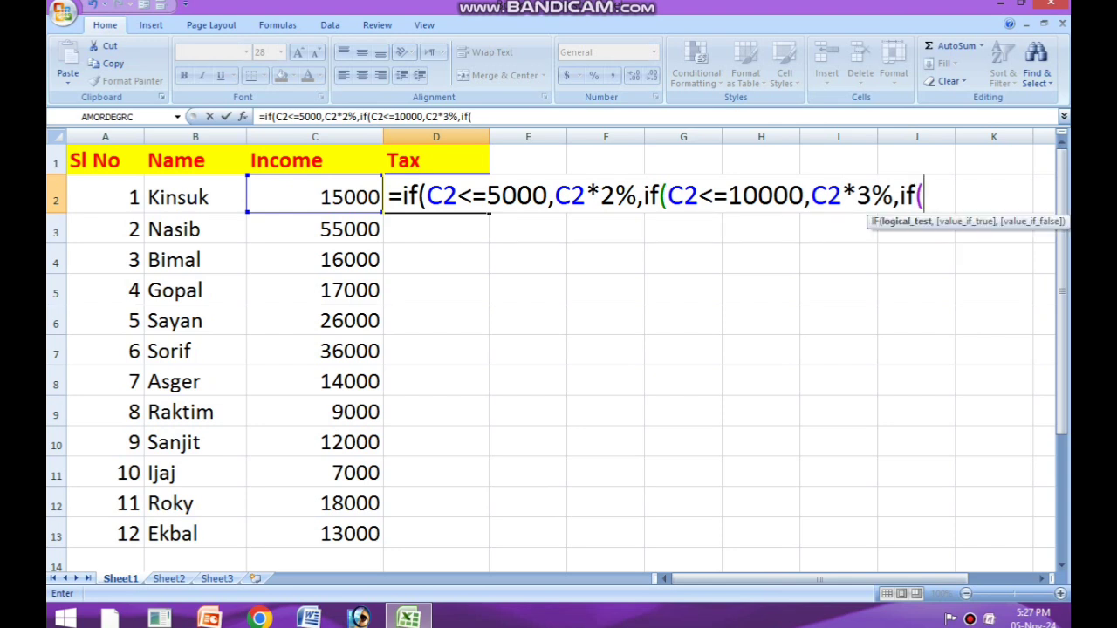
# Step: Nest a third IF as the value if false in the D2 formula, with the logical test C2<=20000
pyautogui.press('Left')
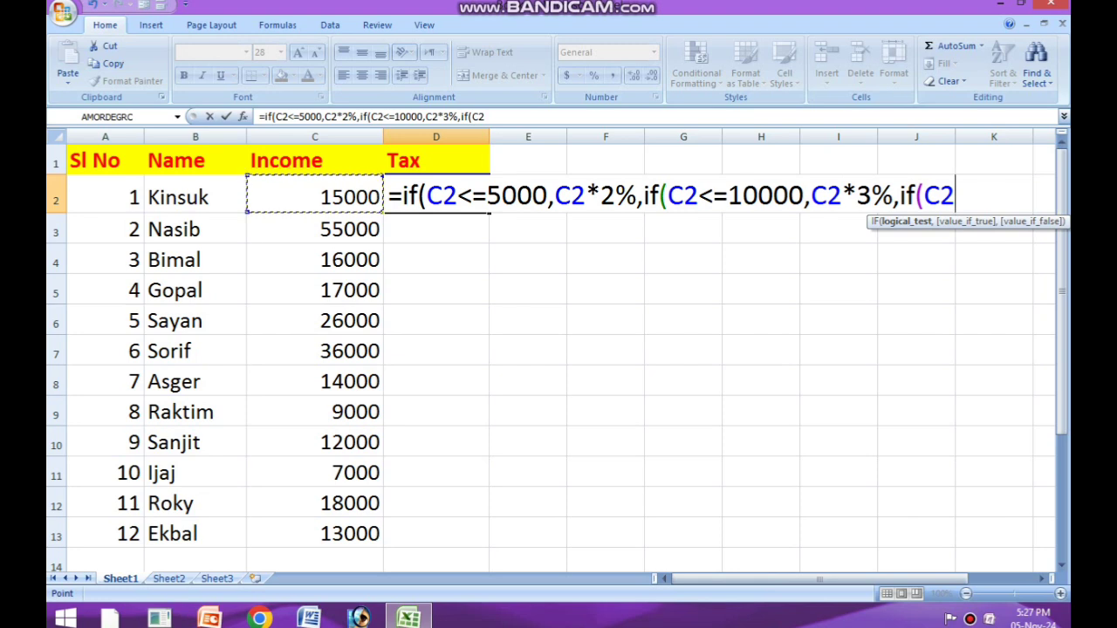
pyautogui.write('<=')
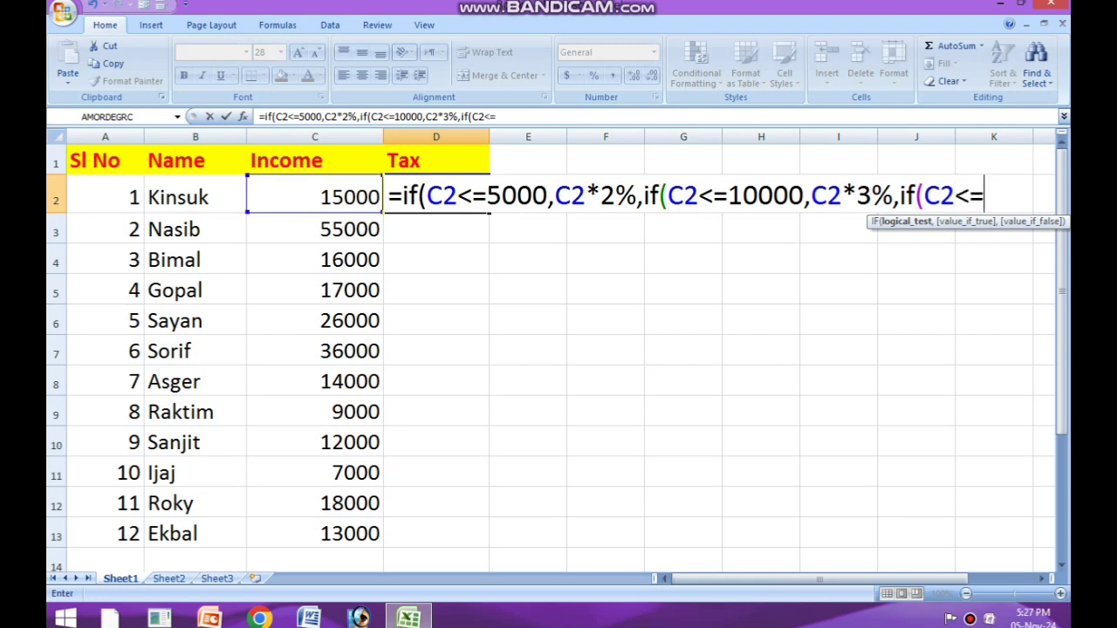
pyautogui.write('20000')
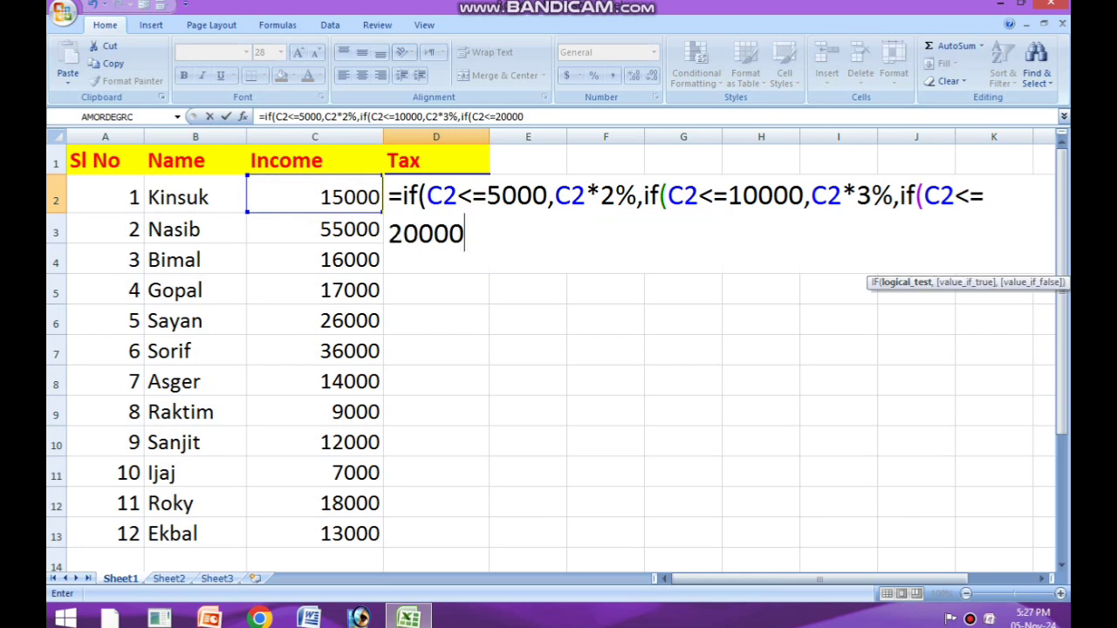
pyautogui.write(',')
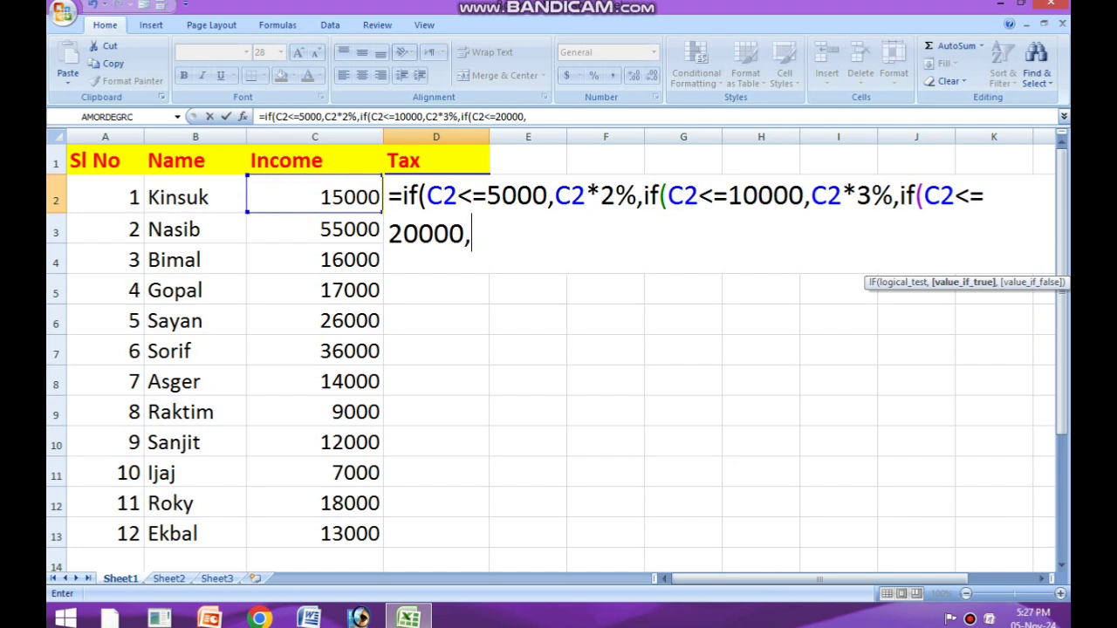
# Step: Add C2*4% as the third IF's value if true, followed by a comma for its next argument
pyautogui.press('Left')
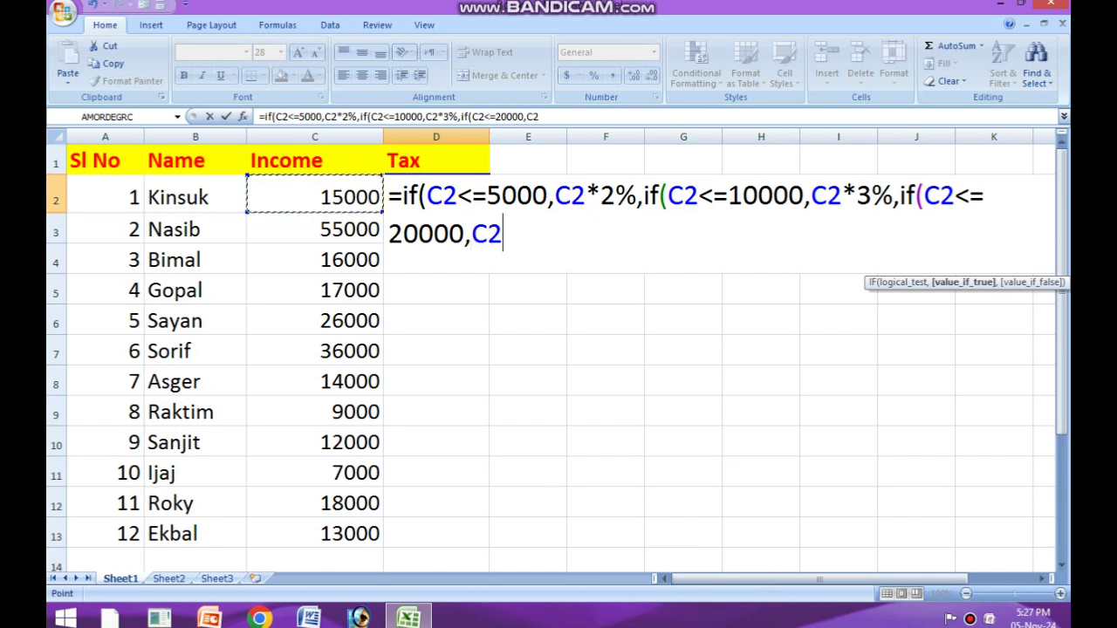
pyautogui.write('*4%')
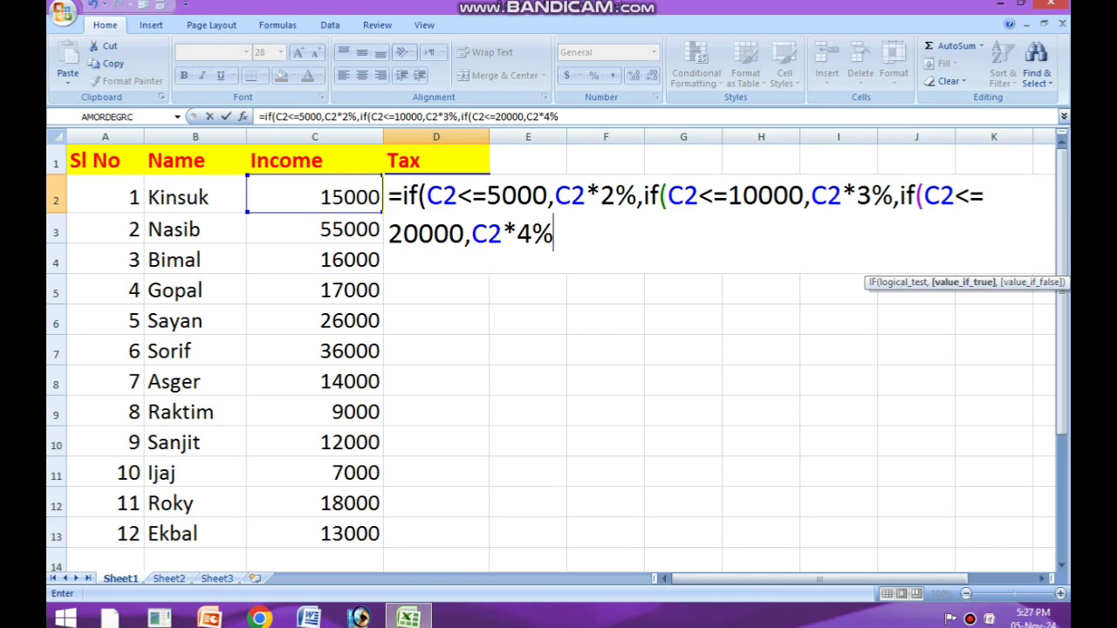
pyautogui.write(',')
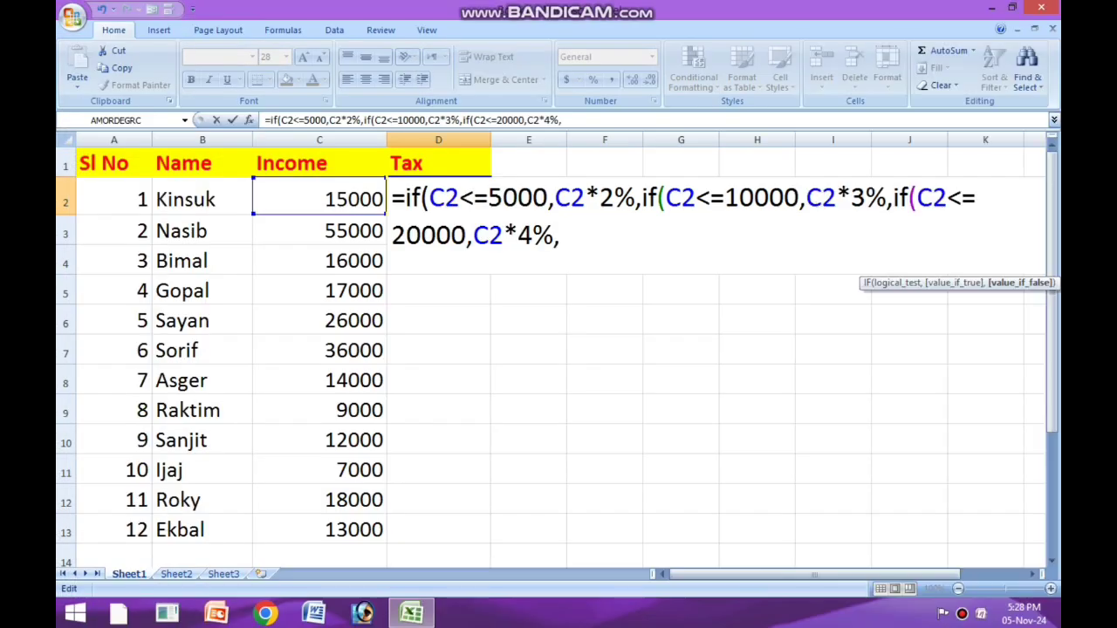
# Step: Nest a fourth IF as the value if false in the D2 formula, with the logical test C2<=30000
pyautogui.write('if')
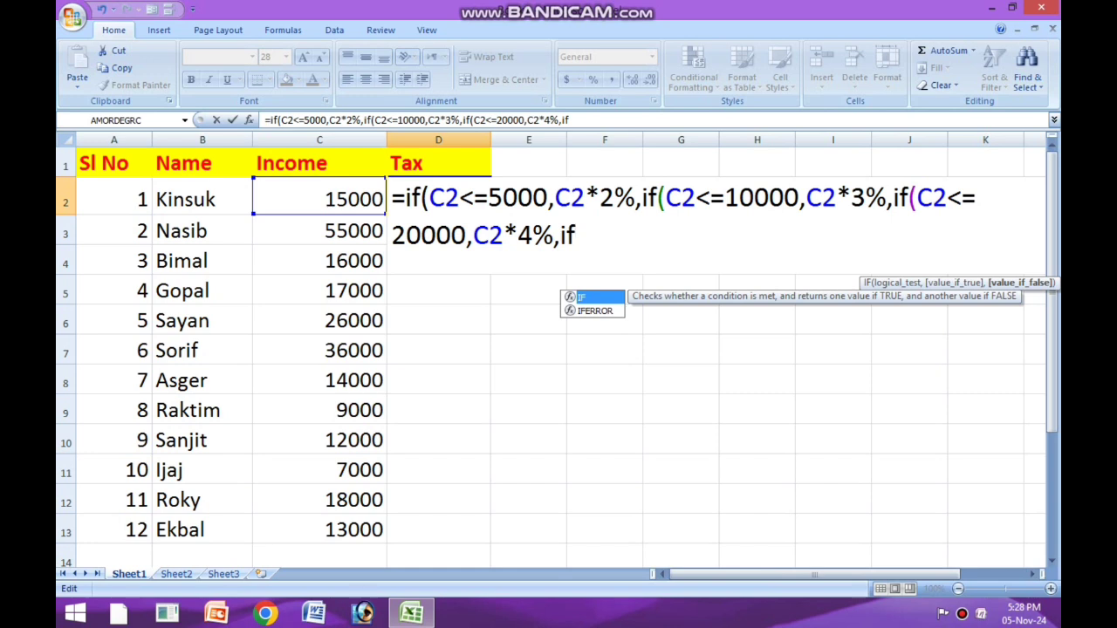
pyautogui.write('(')
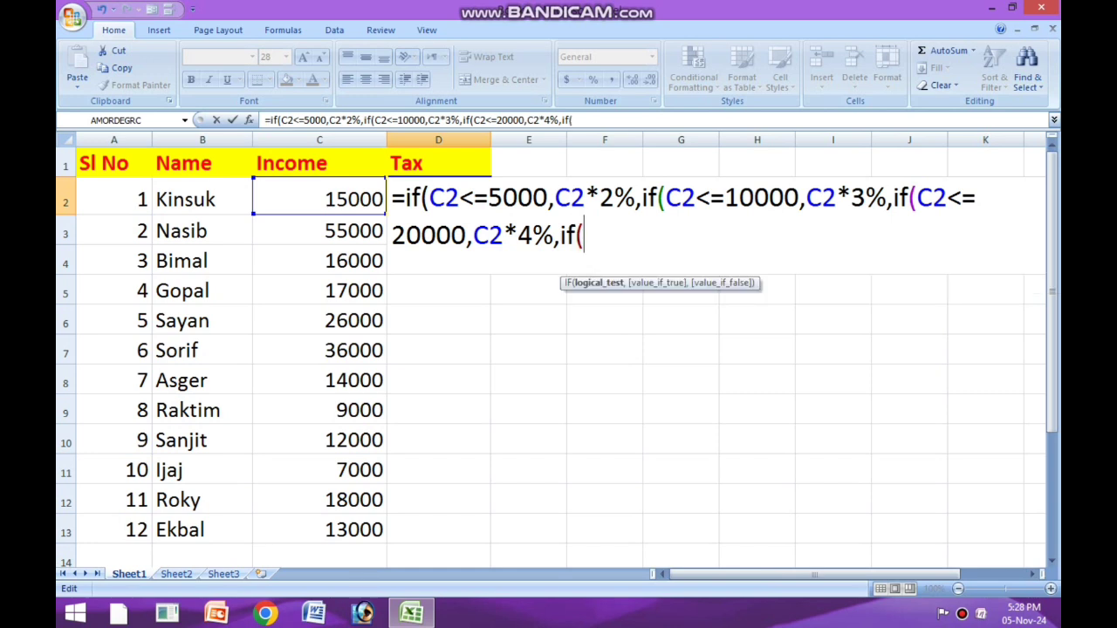
pyautogui.click(320, 199)
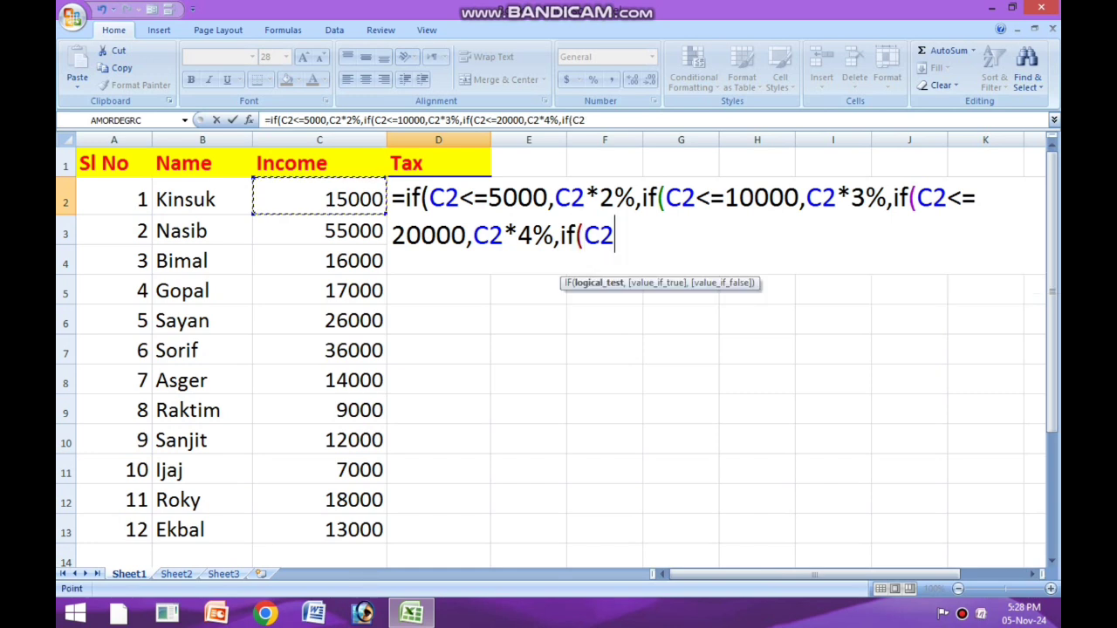
pyautogui.write('<')
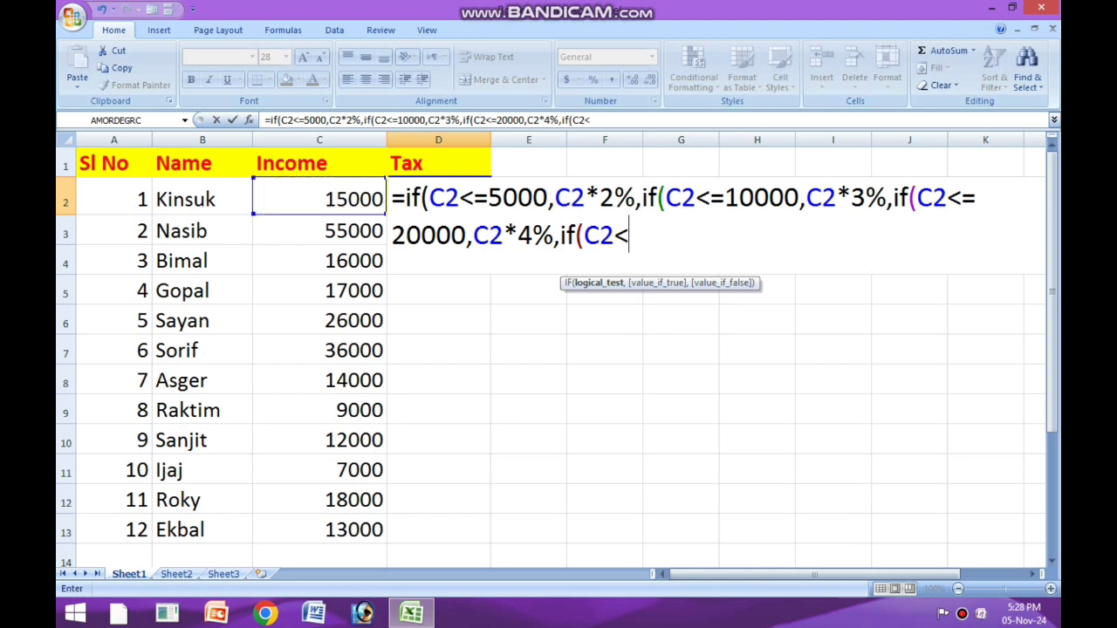
pyautogui.write('=3000')
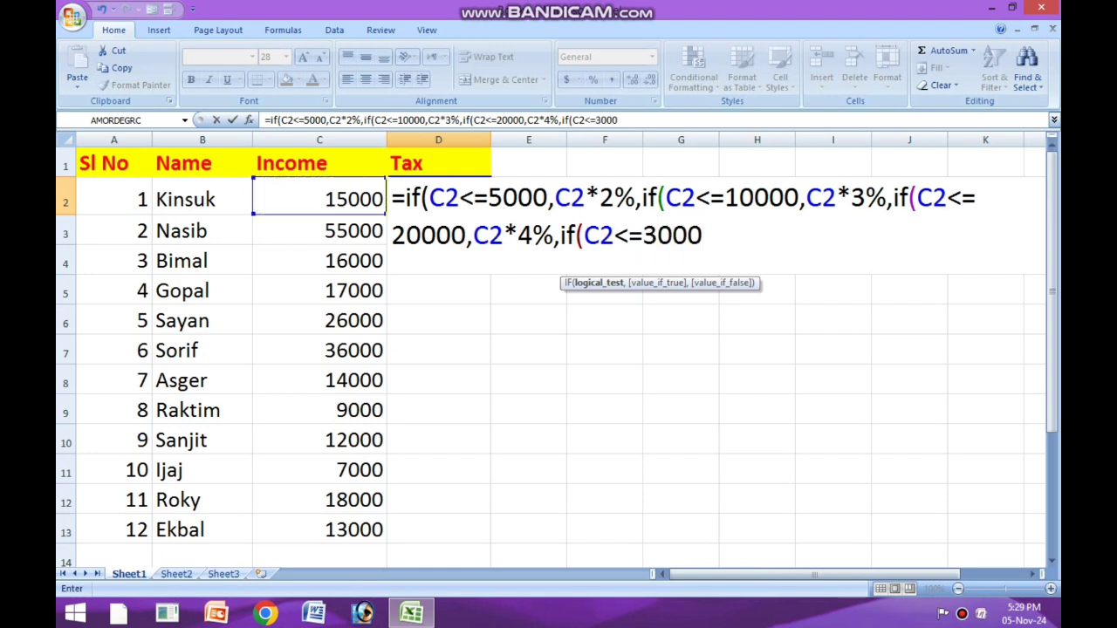
pyautogui.write('0,')
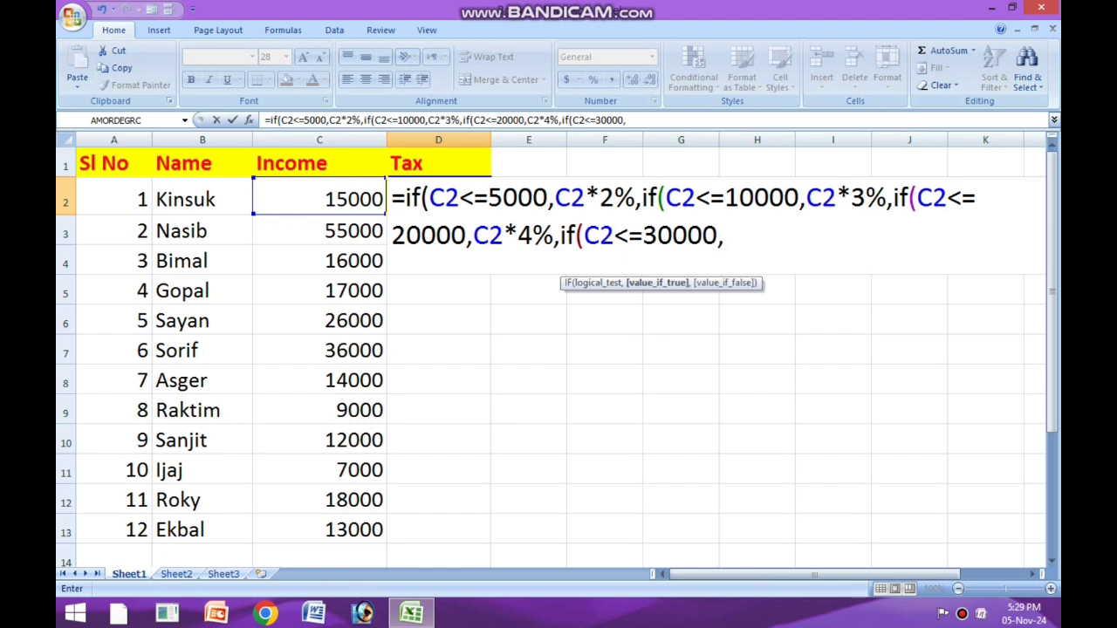
# Step: Add C2*5% as the value if true for the 30000 income test in the D2 formula
pyautogui.press('Left')
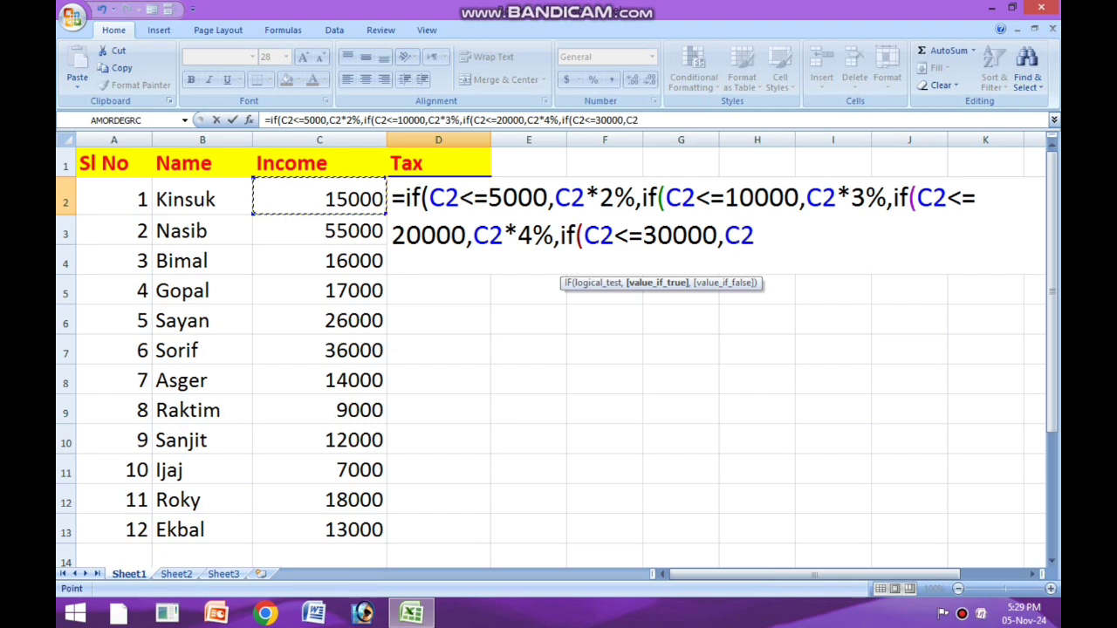
pyautogui.write('*5')
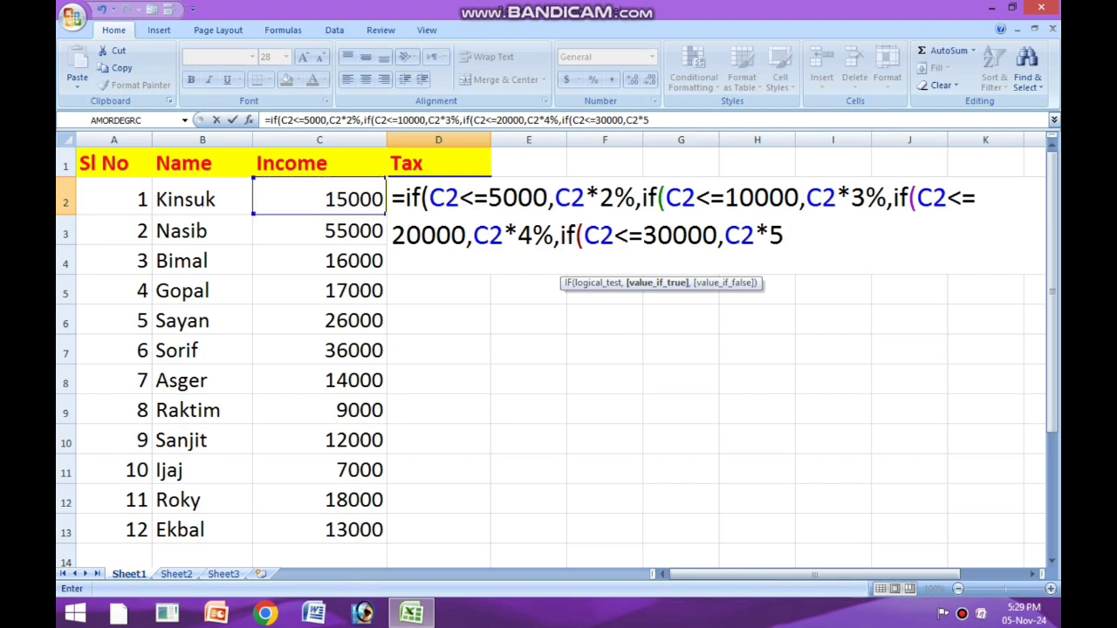
pyautogui.write('%,if')
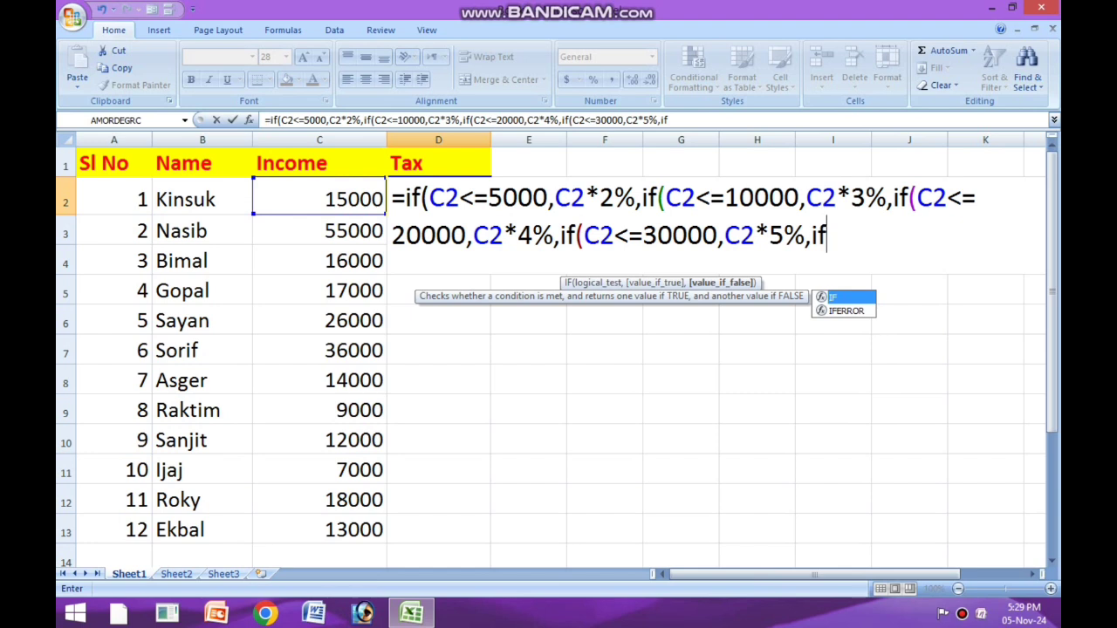
pyautogui.write('(')
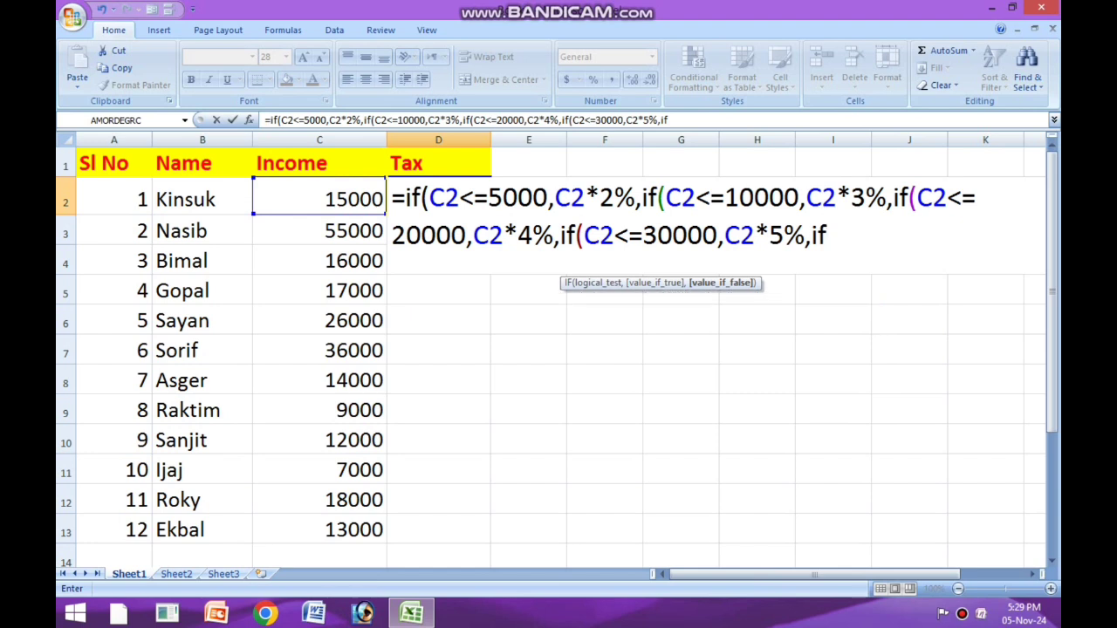
# Step: Open a fifth nested IF with its parenthesis as the fourth IF's value if false in D2
pyautogui.press('Return')
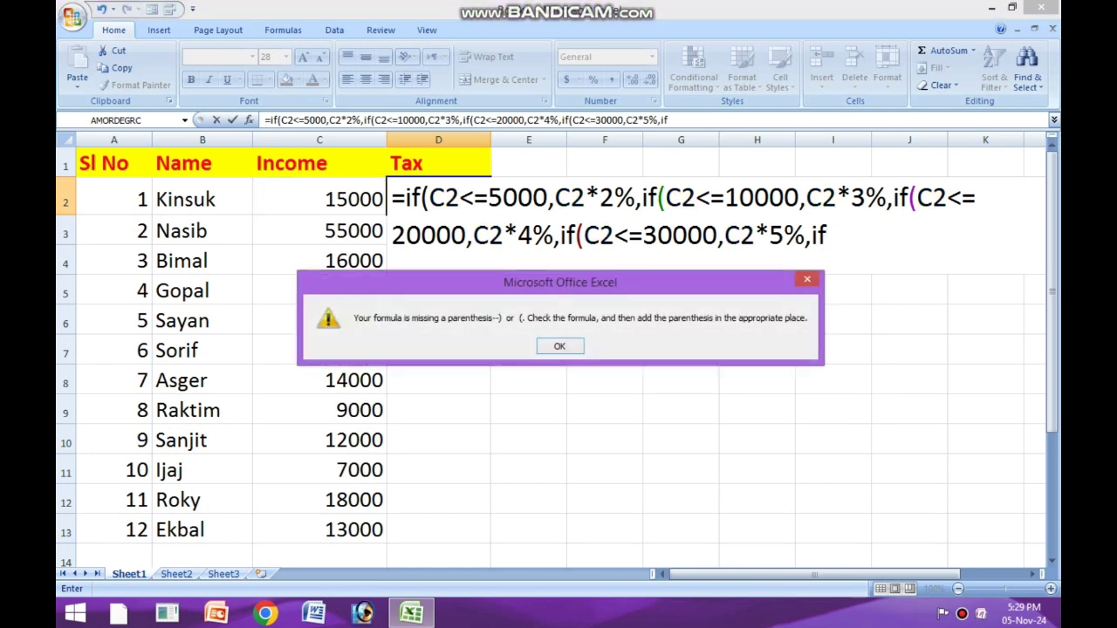
pyautogui.press('Return')
pyautogui.press('Right')
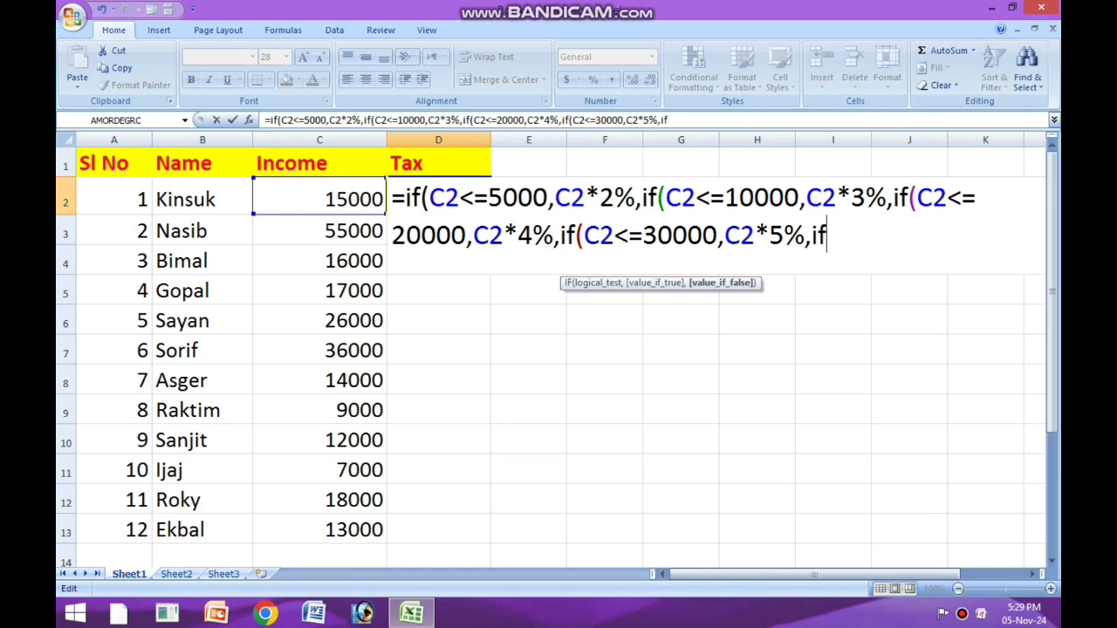
pyautogui.write('(')
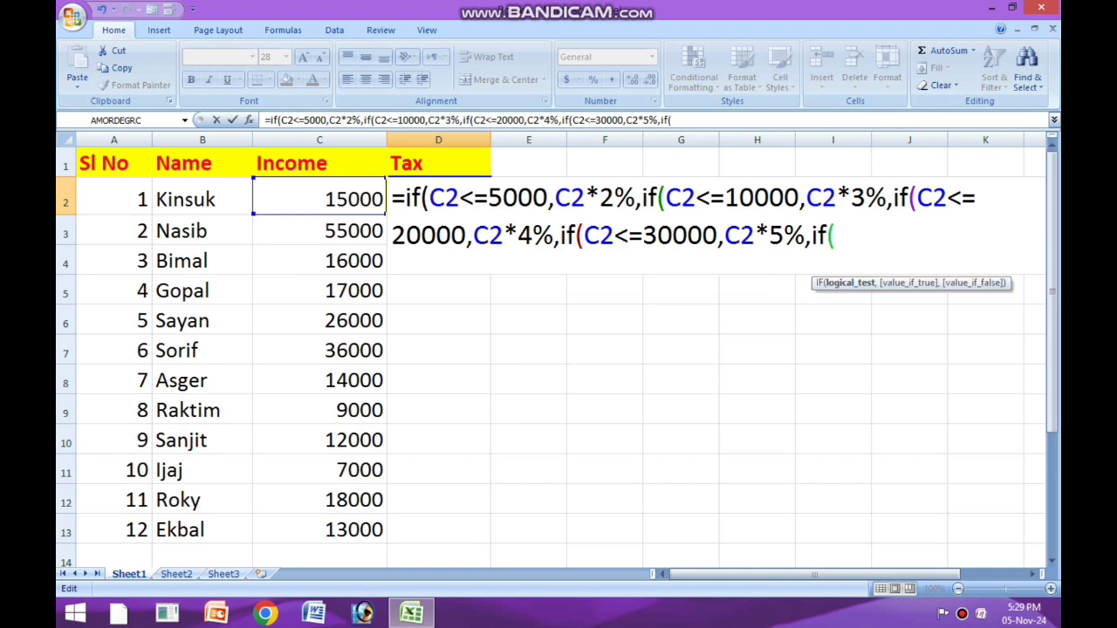
# Step: Enter C2>=30000 as the fifth IF's logical test, followed by a comma for its next argument
pyautogui.click(319, 199)
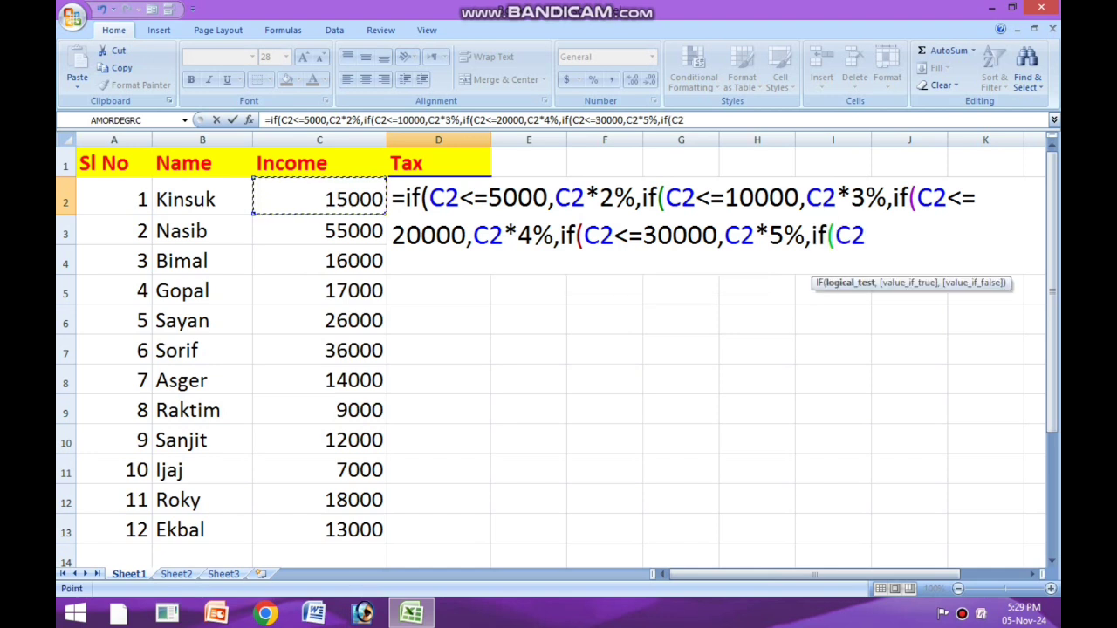
pyautogui.write('>=')
pyautogui.click(615, 235)
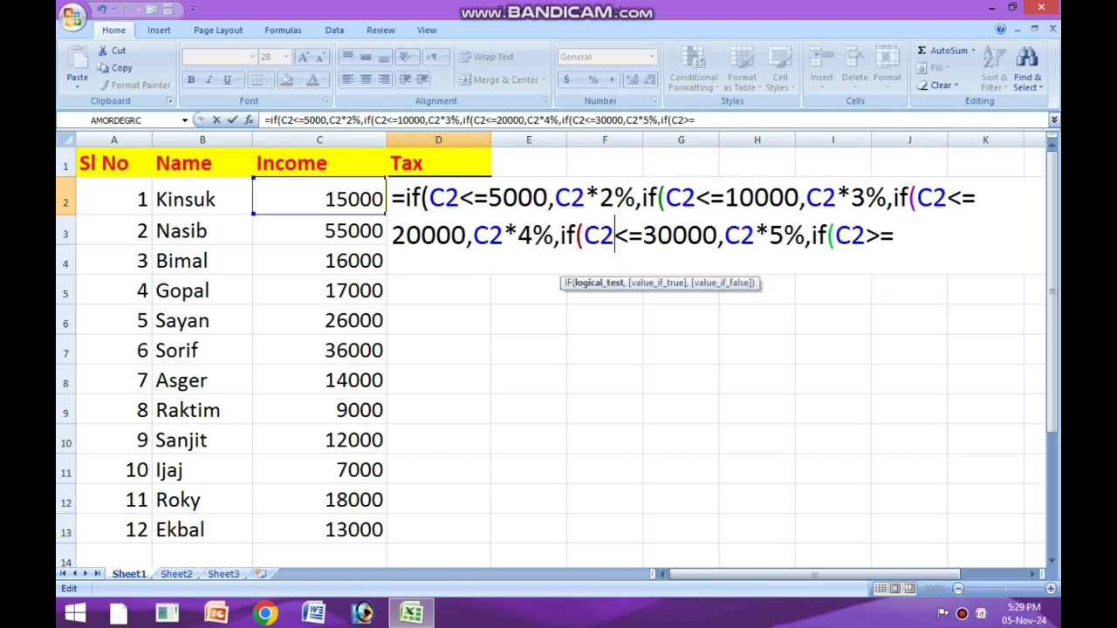
pyautogui.click(897, 235)
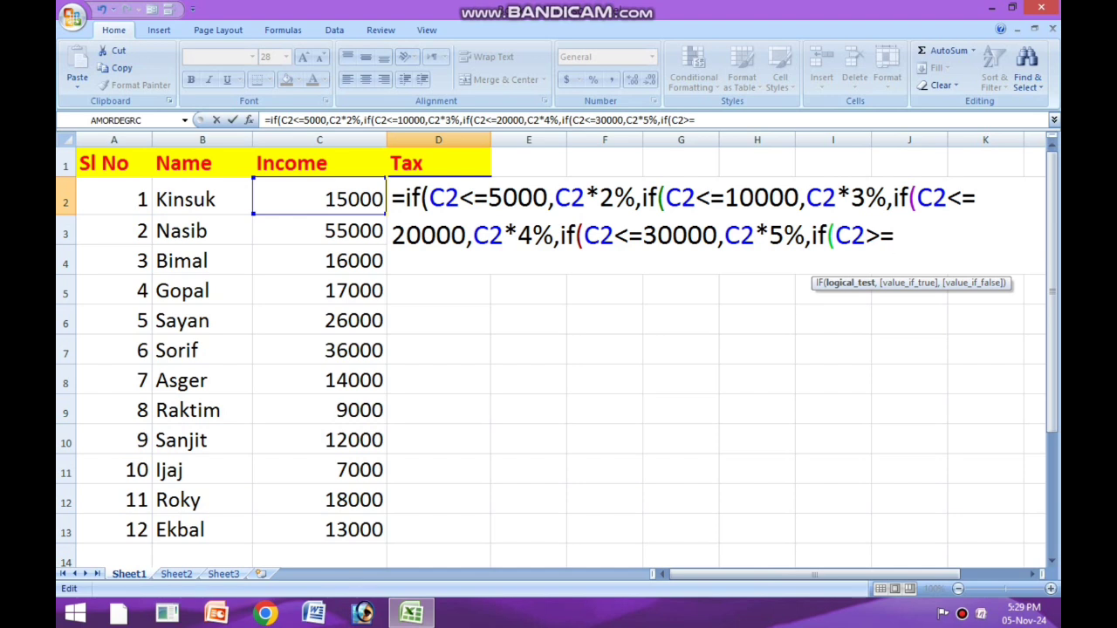
pyautogui.write('30000')
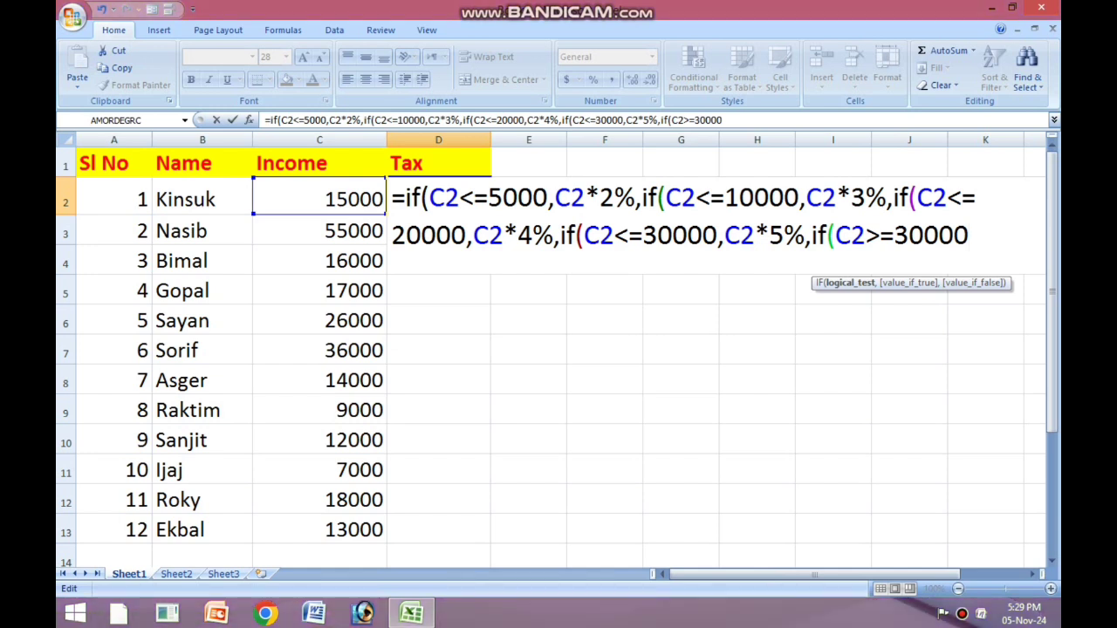
pyautogui.write(',')
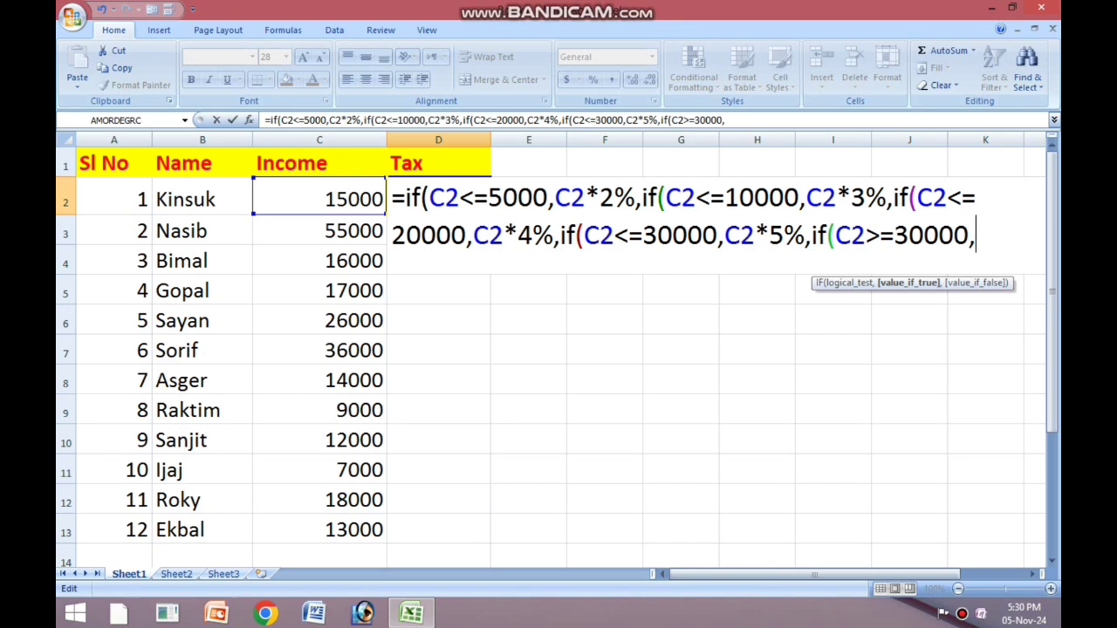
# Step: Add C2*7% as the fifth IF's value if true, close all five parentheses and enter the D2 formula
pyautogui.write('C2*')
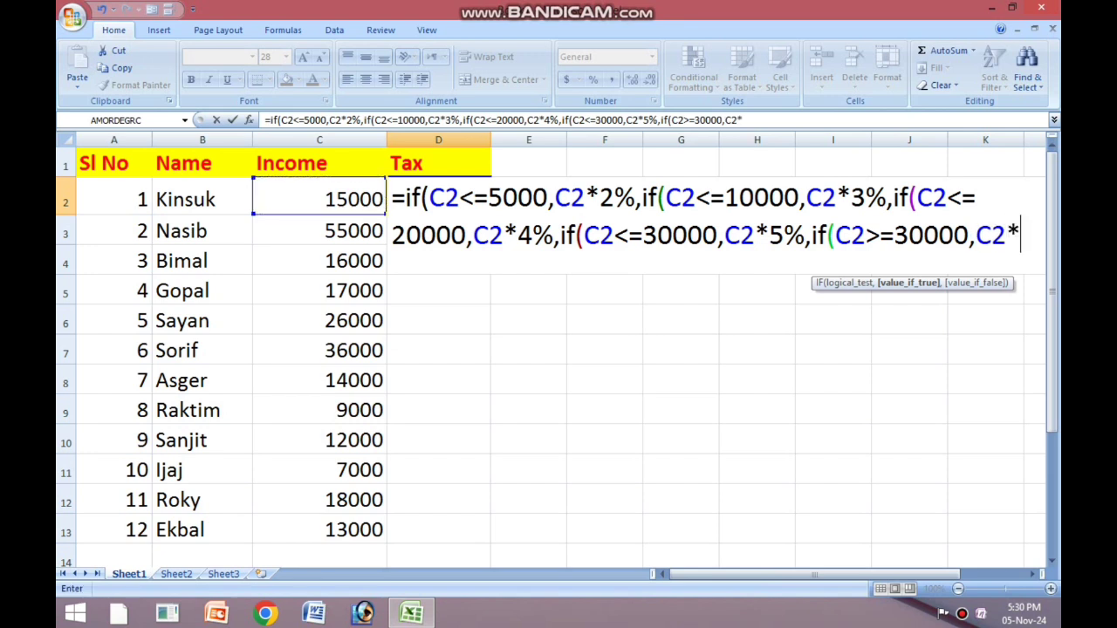
pyautogui.write('7%')
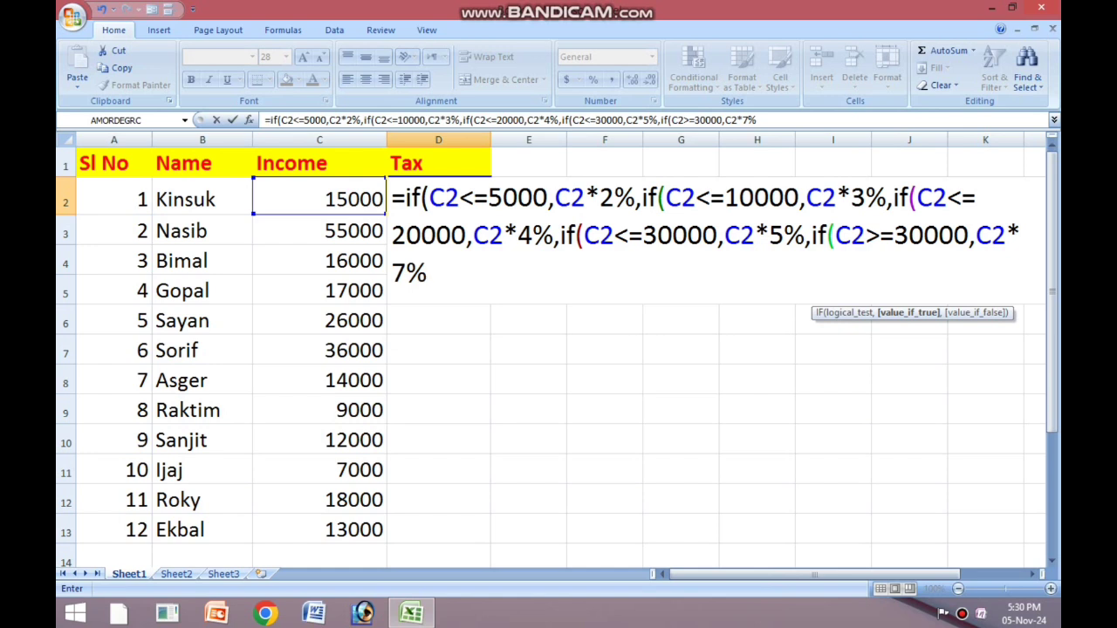
pyautogui.write('))))')
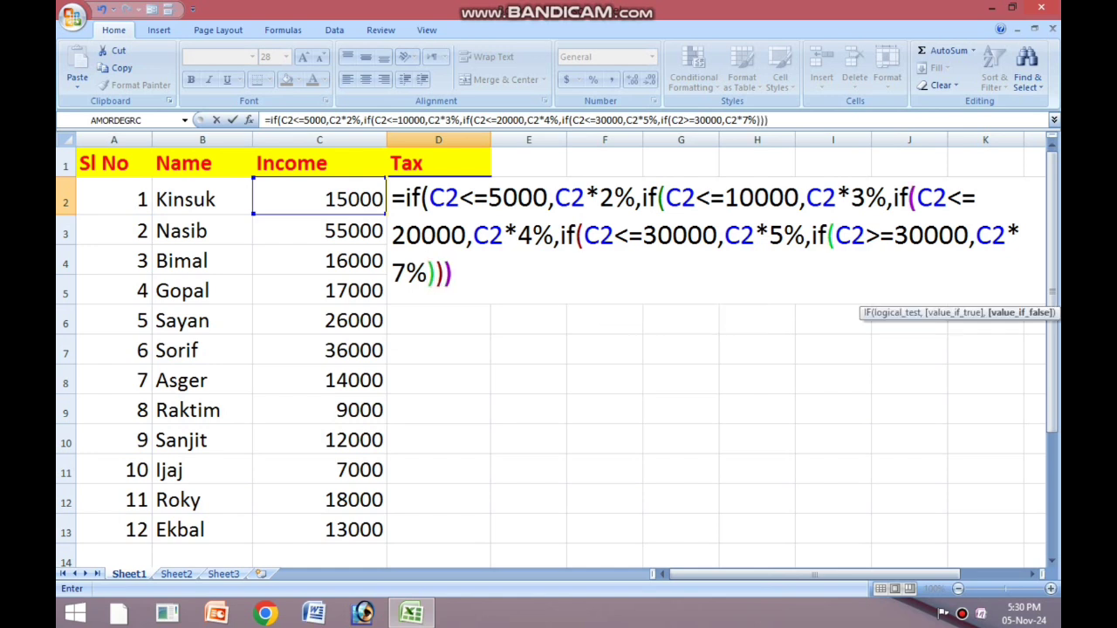
pyautogui.write(')')
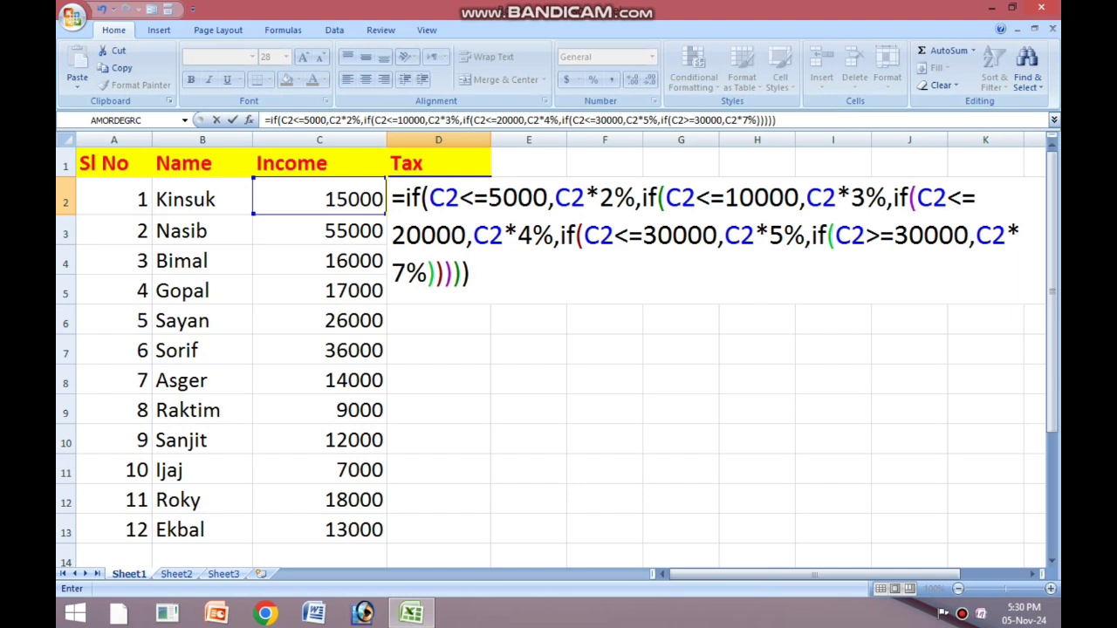
pyautogui.press('Return')
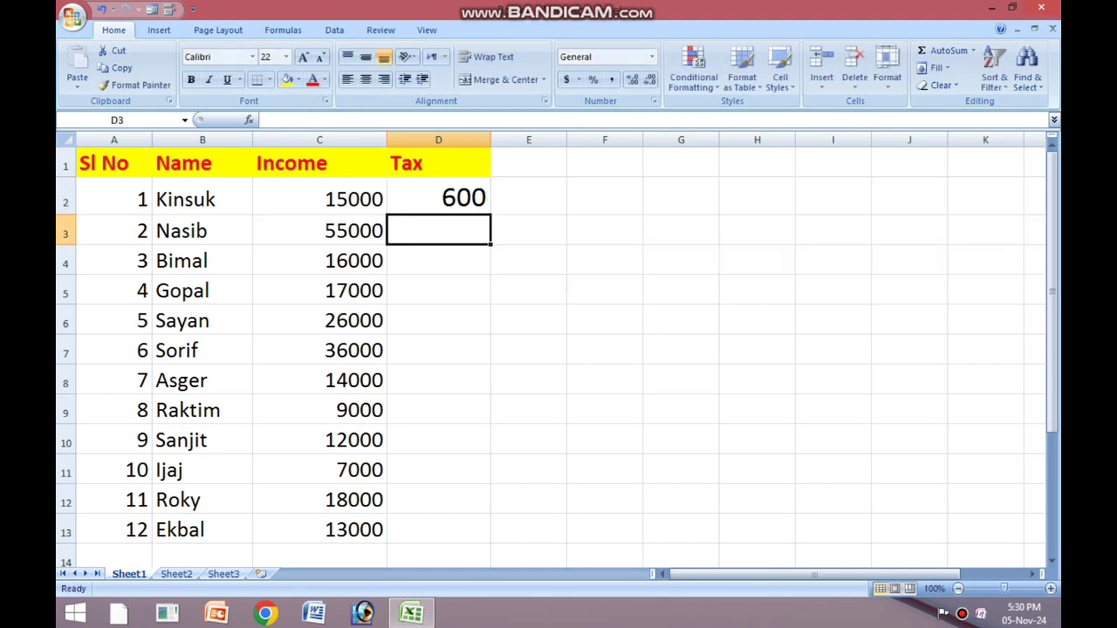
# Step: Fill the tax formula from D2 down to D13 for all twelve people
pyautogui.click(320, 198)
pyautogui.click(202, 197)
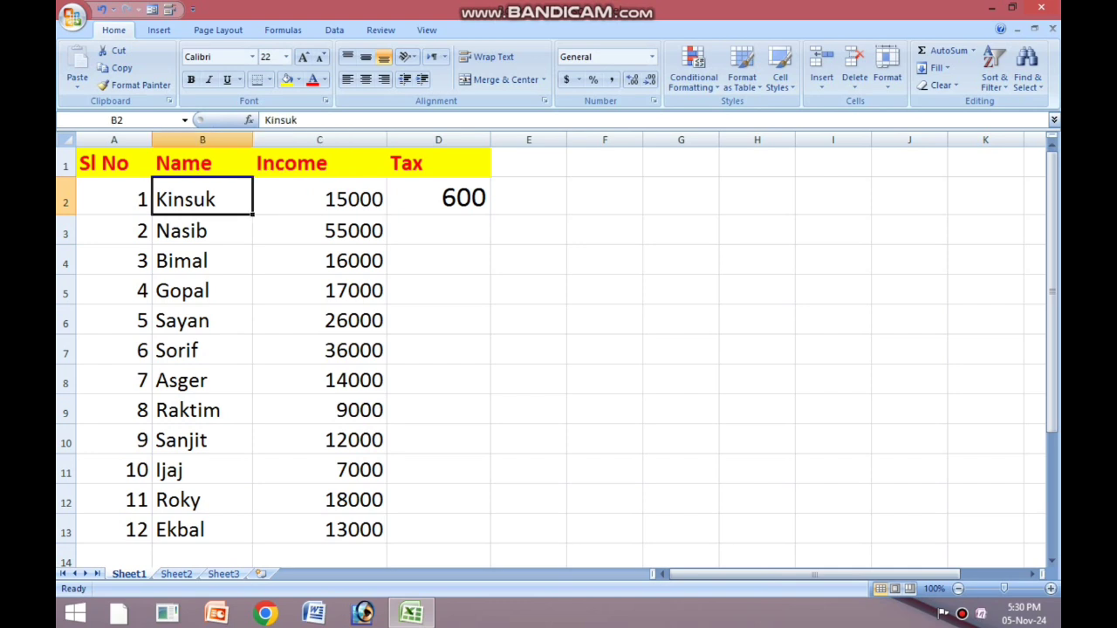
pyautogui.click(320, 198)
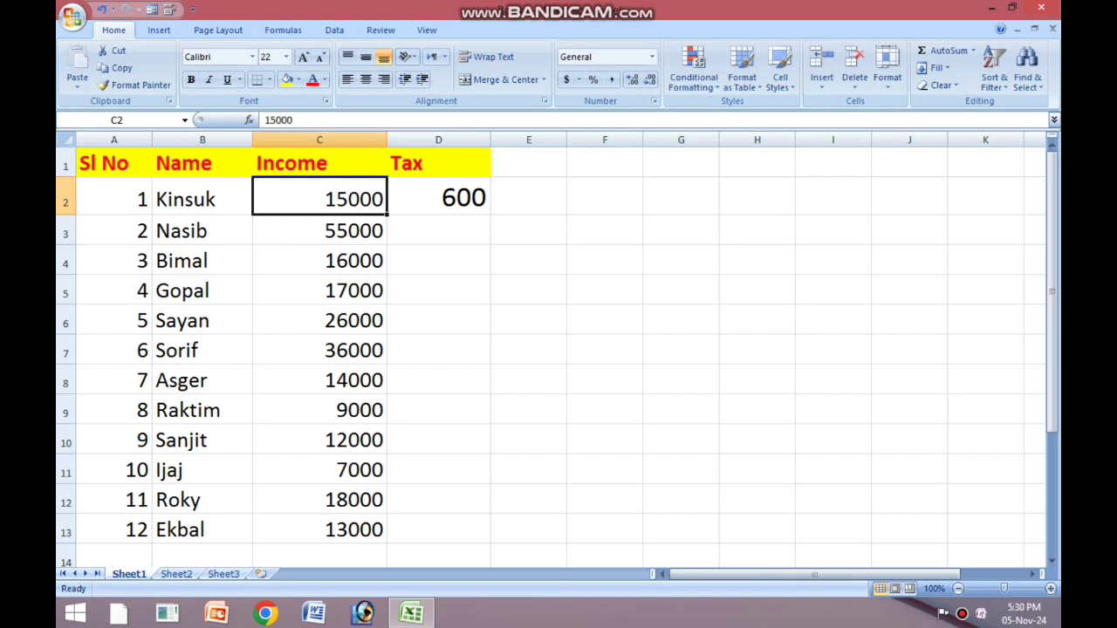
pyautogui.click(438, 197)
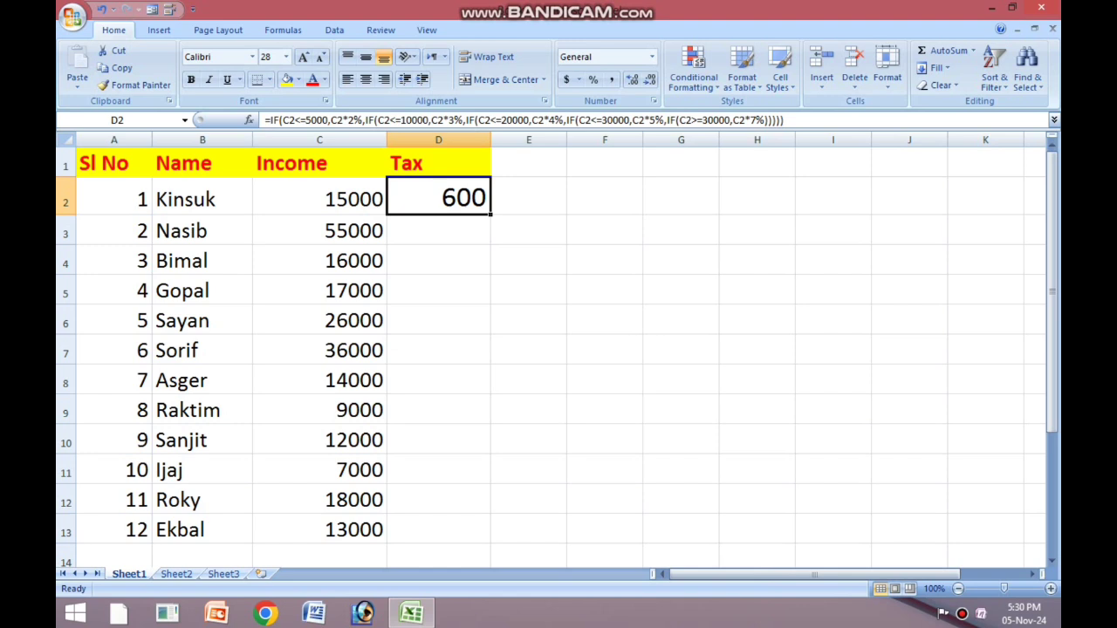
pyautogui.moveTo(490, 214); pyautogui.dragTo(471, 465)
pyautogui.click(681, 431)
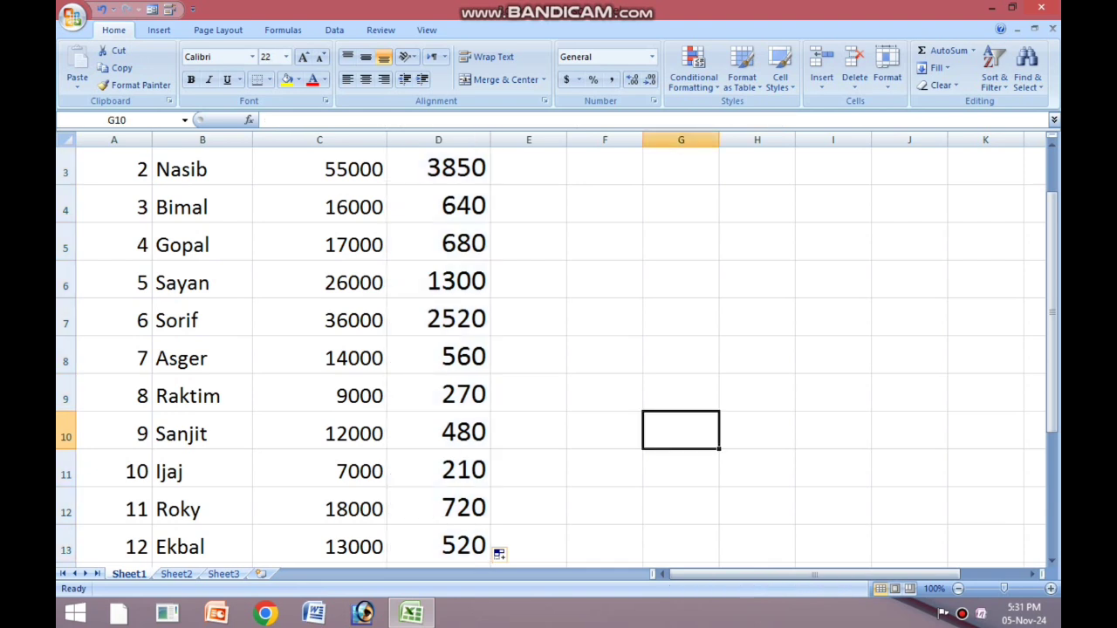
pyautogui.scroll(1, 557, 358)
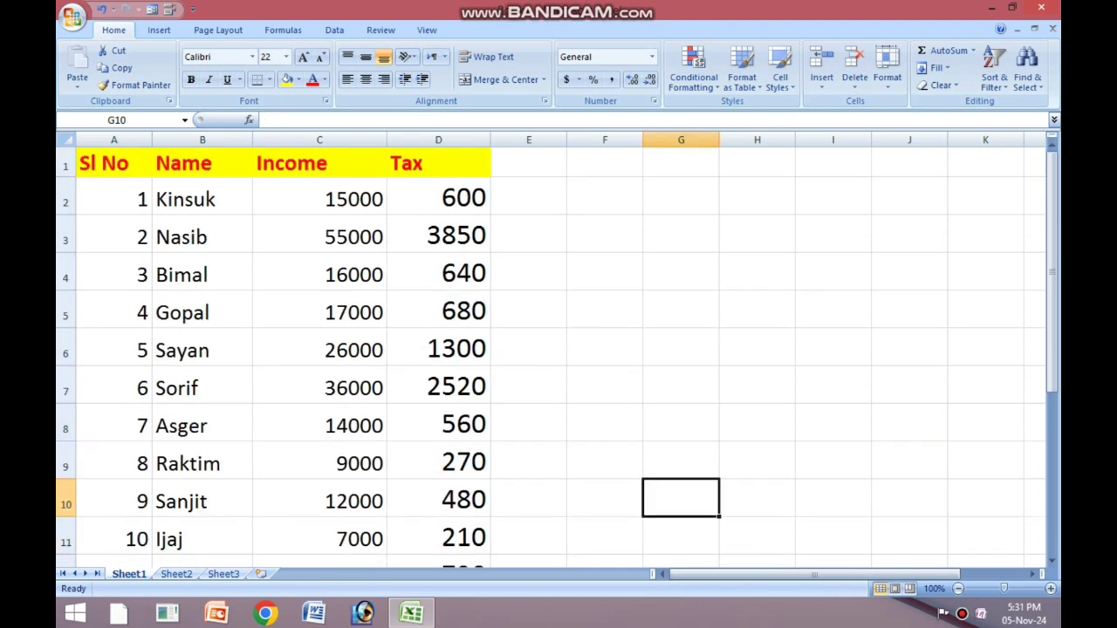
# Step: Review the nested IF tax formula in D2 against the income in C2, leaving the formula as it is
pyautogui.click(202, 198)
pyautogui.click(319, 197)
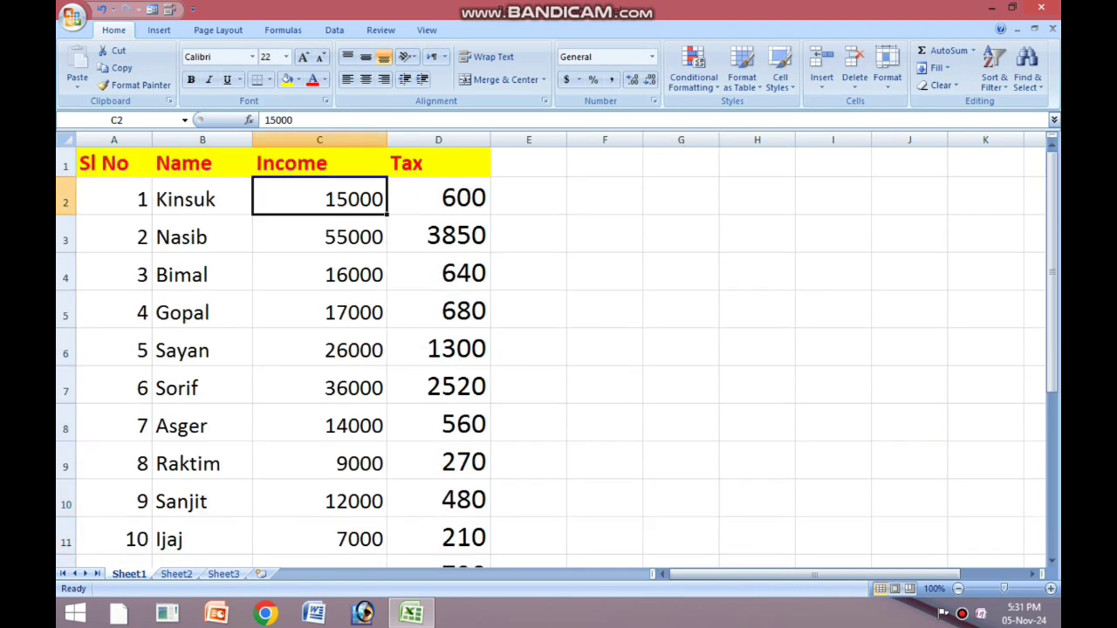
pyautogui.doubleClick(479, 198)
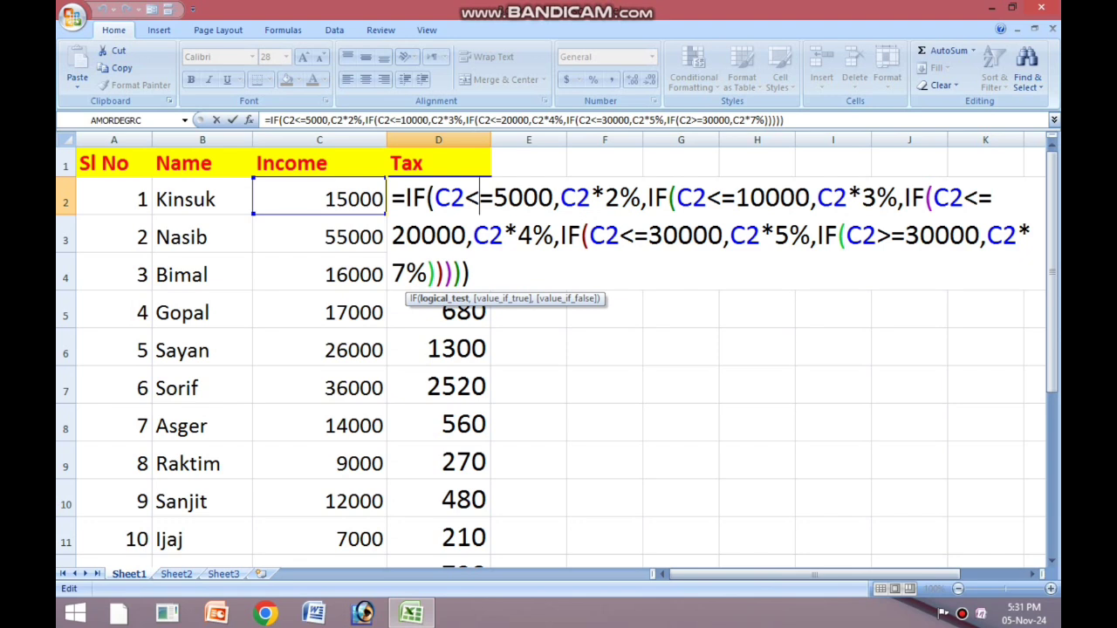
pyautogui.press('Return')
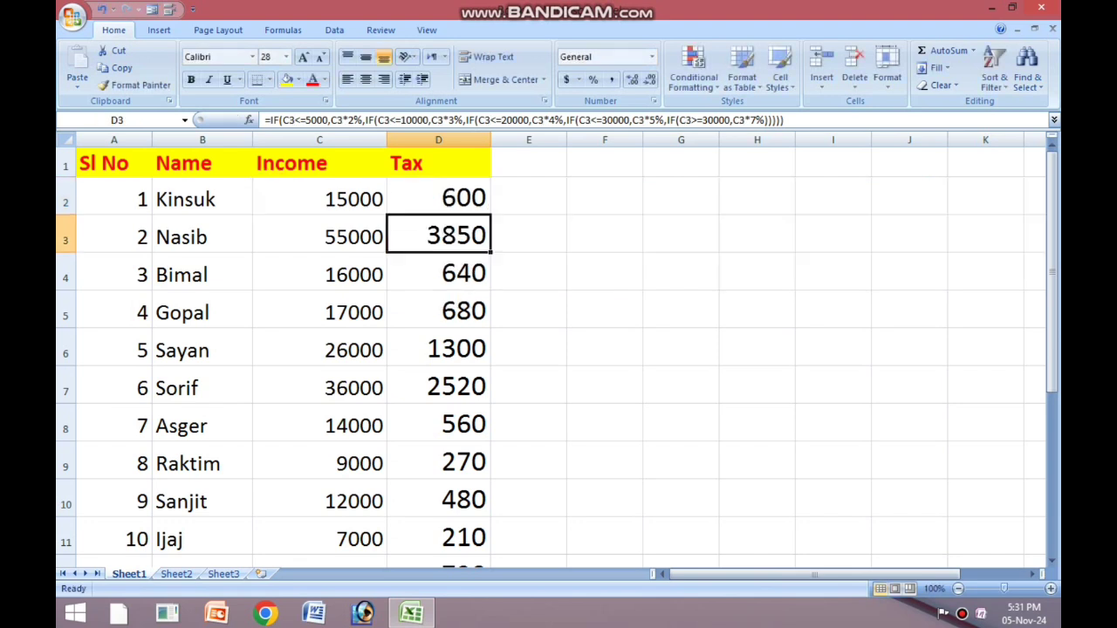
pyautogui.doubleClick(480, 197)
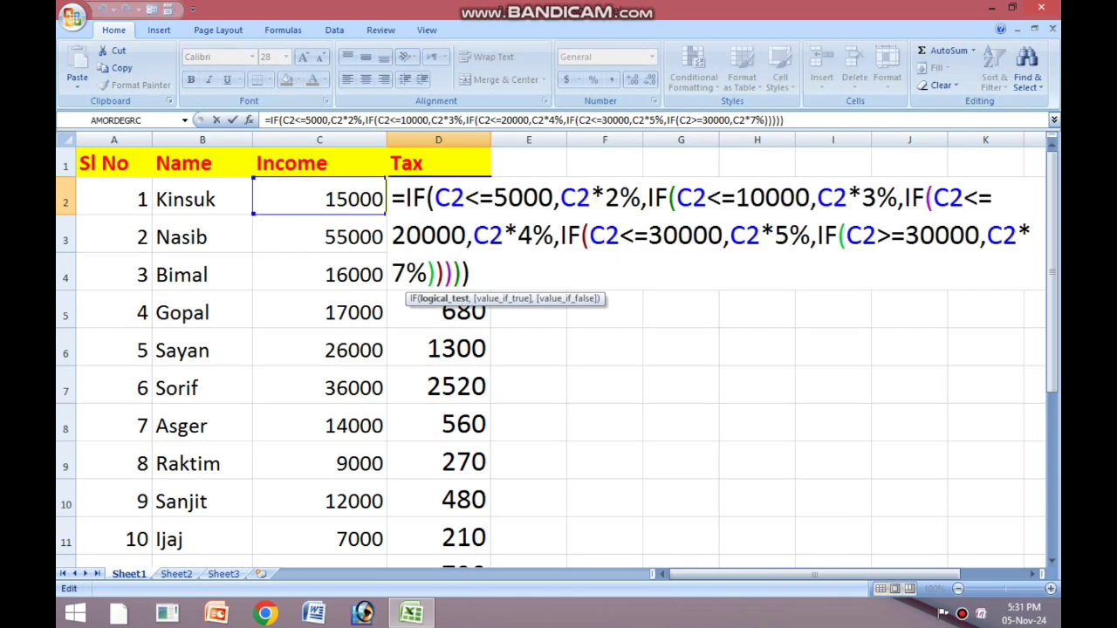
pyautogui.click(471, 274)
pyautogui.press('Return')
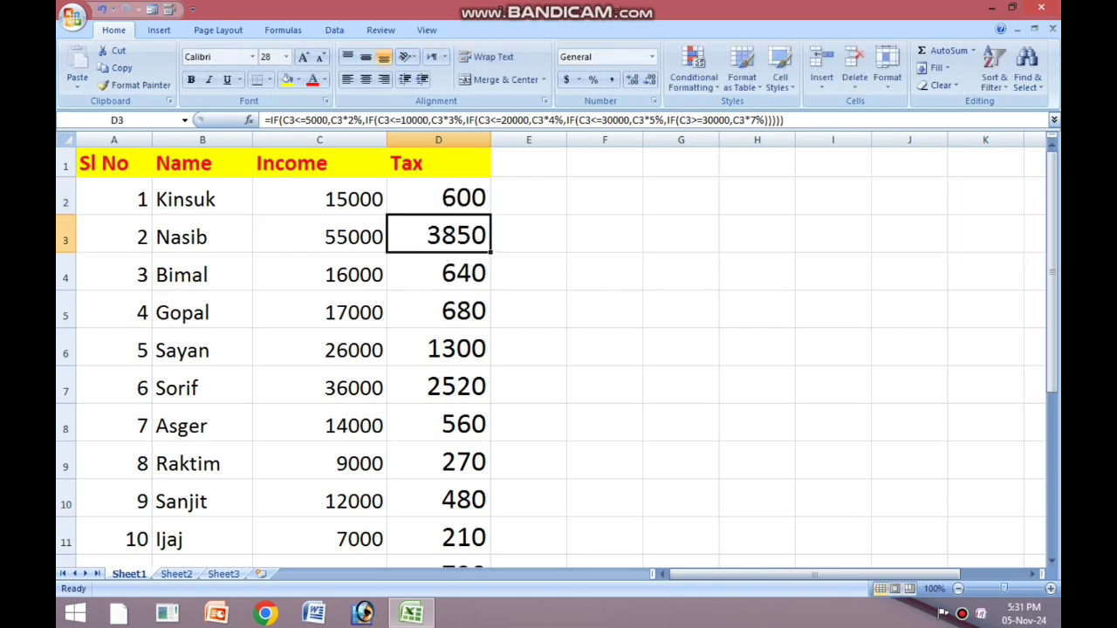
# Step: Check the filled tax formulas down the Tax column, cell by cell from D2 to D9
pyautogui.click(439, 198)
pyautogui.click(439, 234)
pyautogui.click(439, 273)
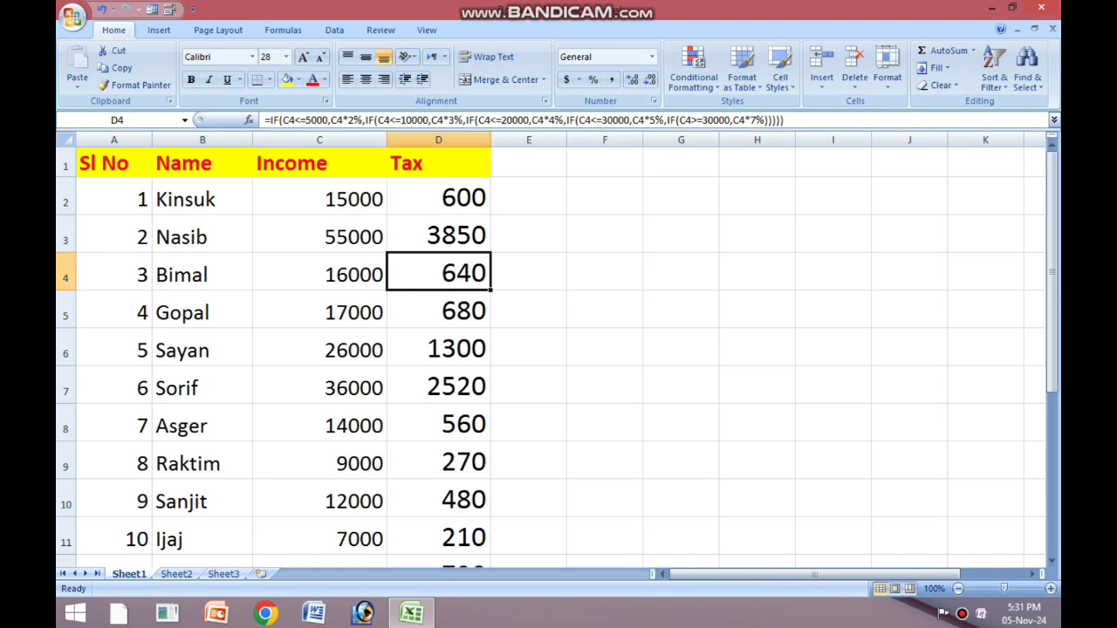
pyautogui.press('Down')
pyautogui.press('Down')
pyautogui.press('Down')
pyautogui.press('Down')
pyautogui.press('Down')
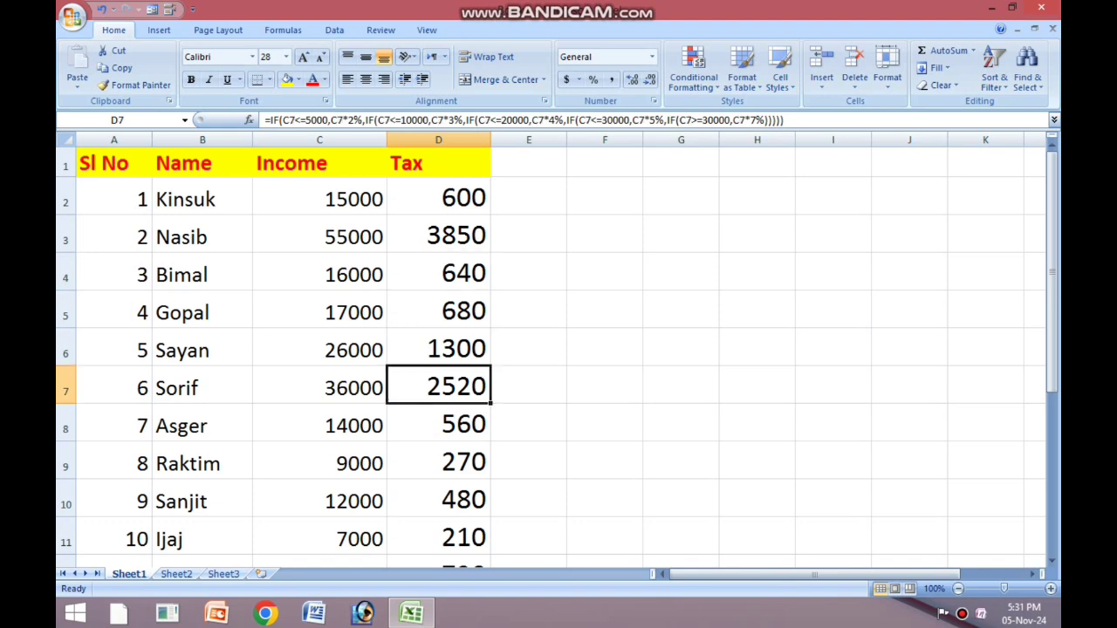
pyautogui.press('Down')
pyautogui.press('Down')
pyautogui.click(529, 424)
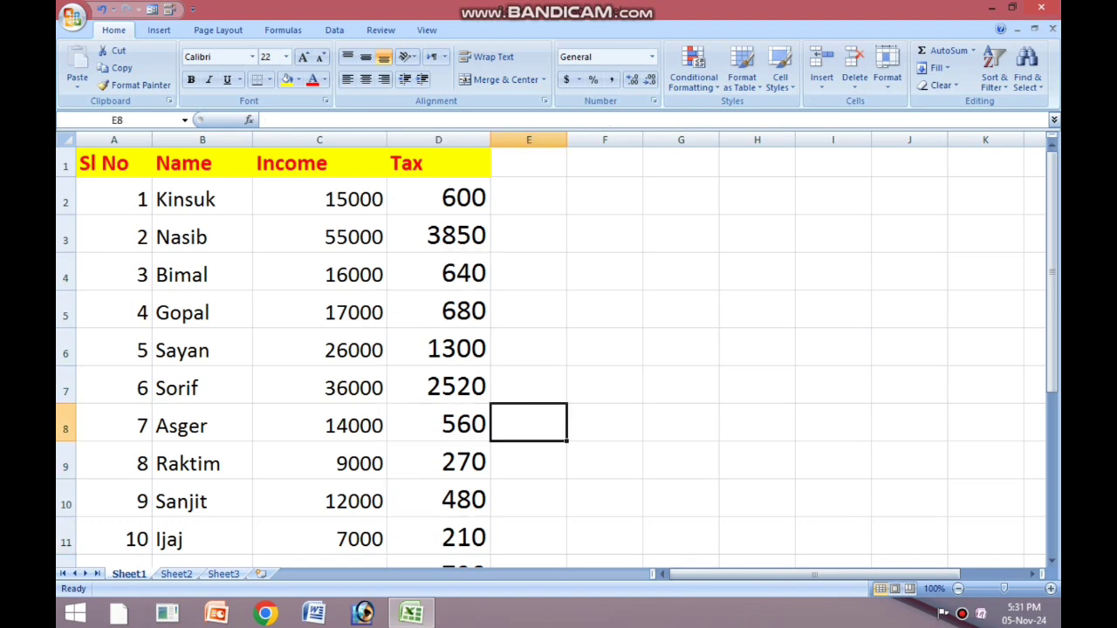
pyautogui.click(605, 233)
pyautogui.click(529, 273)
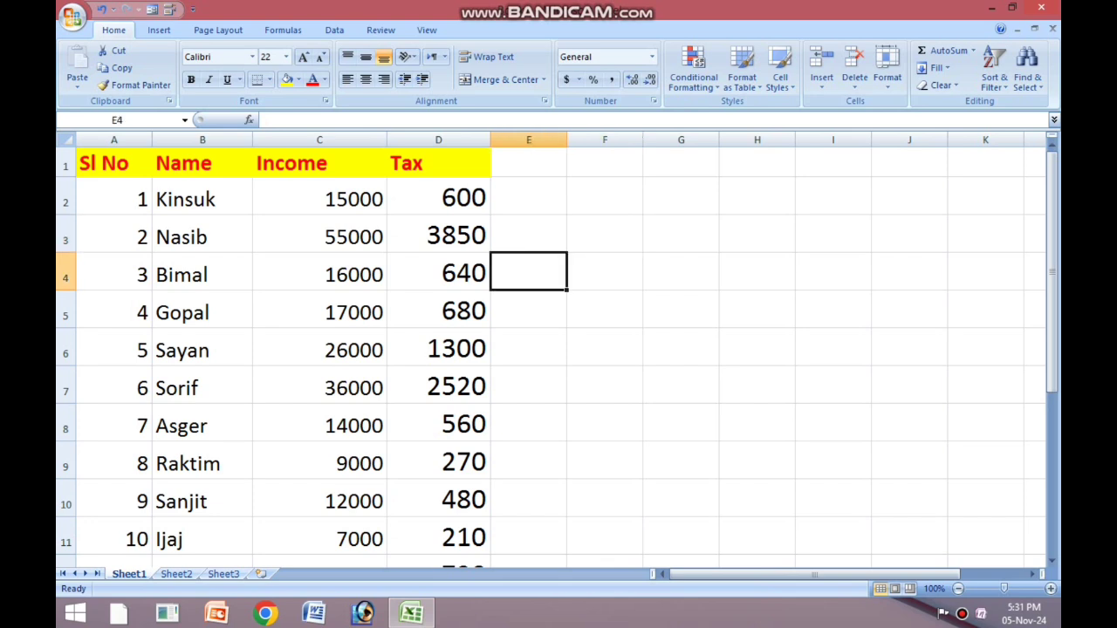
pyautogui.click(681, 310)
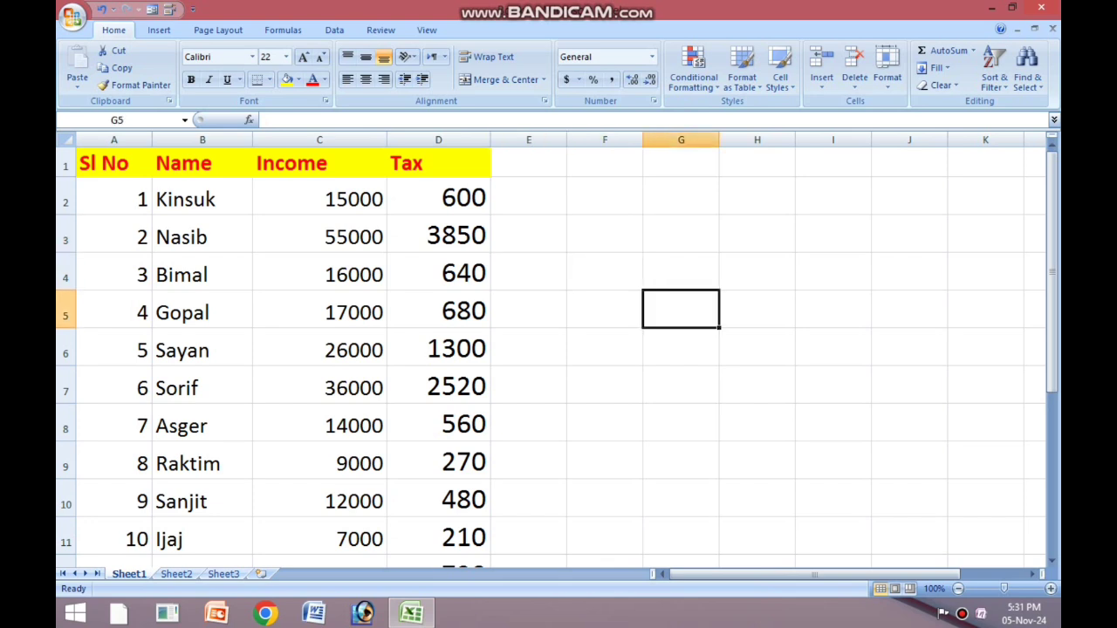
pyautogui.click(320, 236)
pyautogui.click(605, 234)
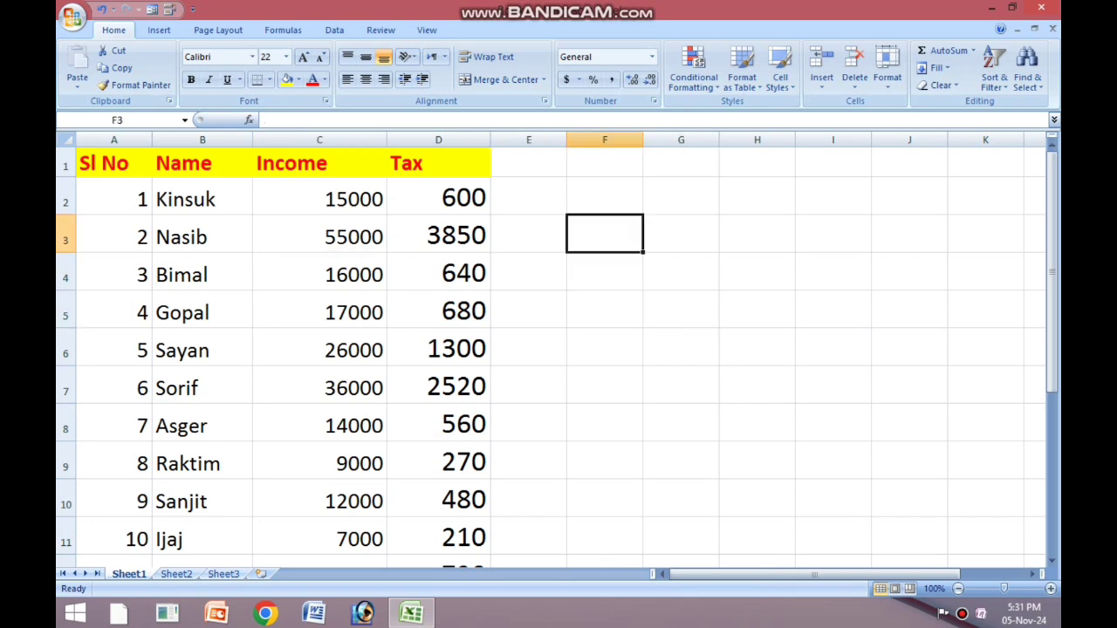
pyautogui.click(529, 197)
pyautogui.click(605, 234)
pyautogui.click(681, 347)
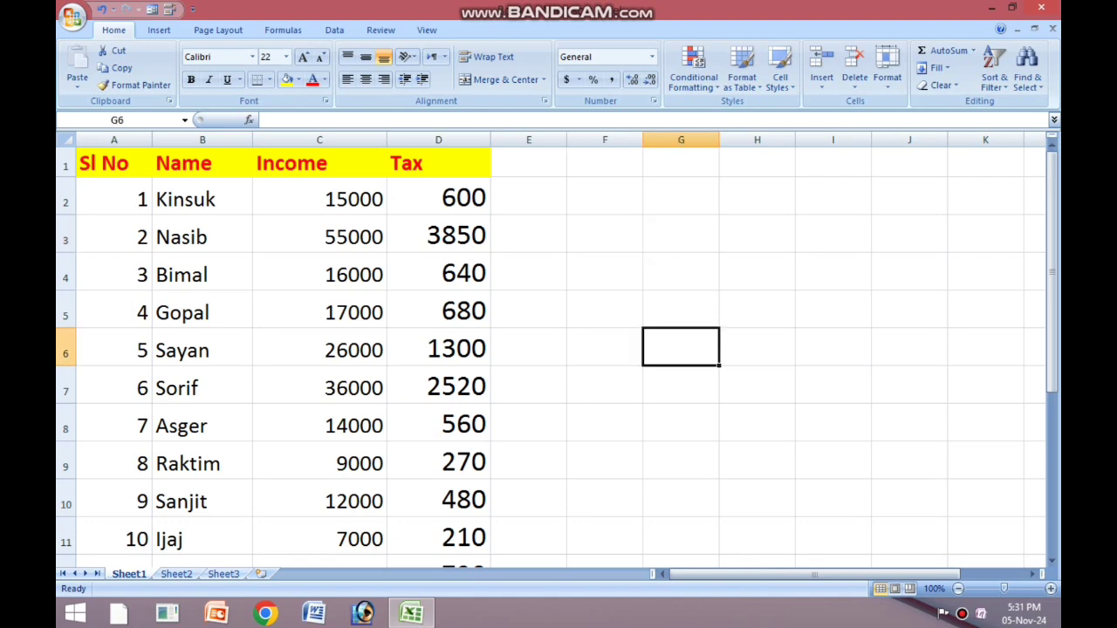
pyautogui.click(756, 347)
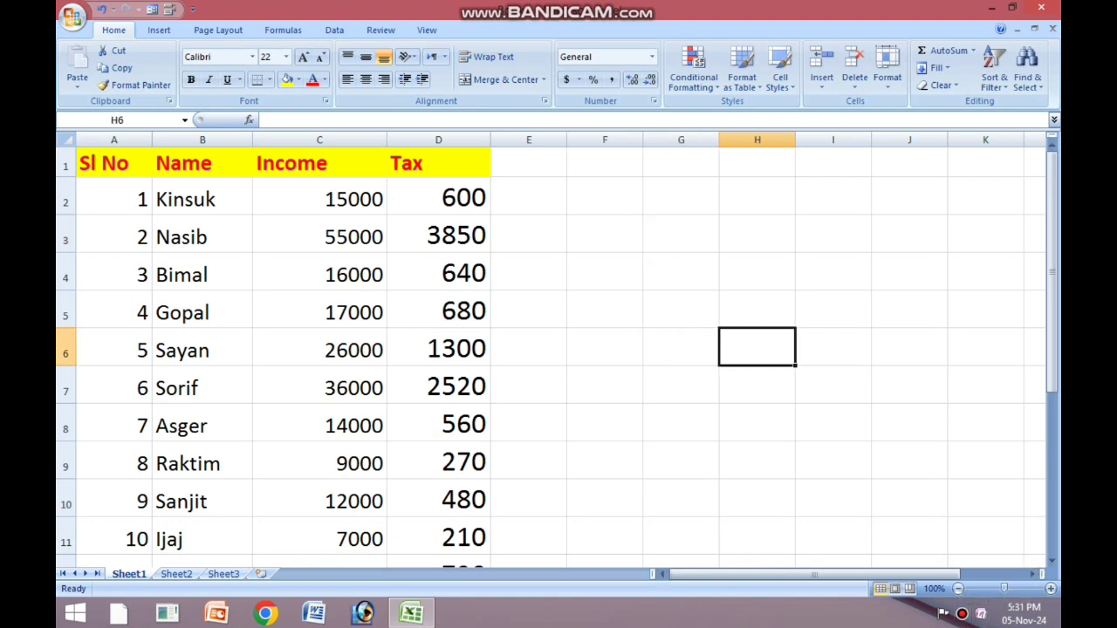